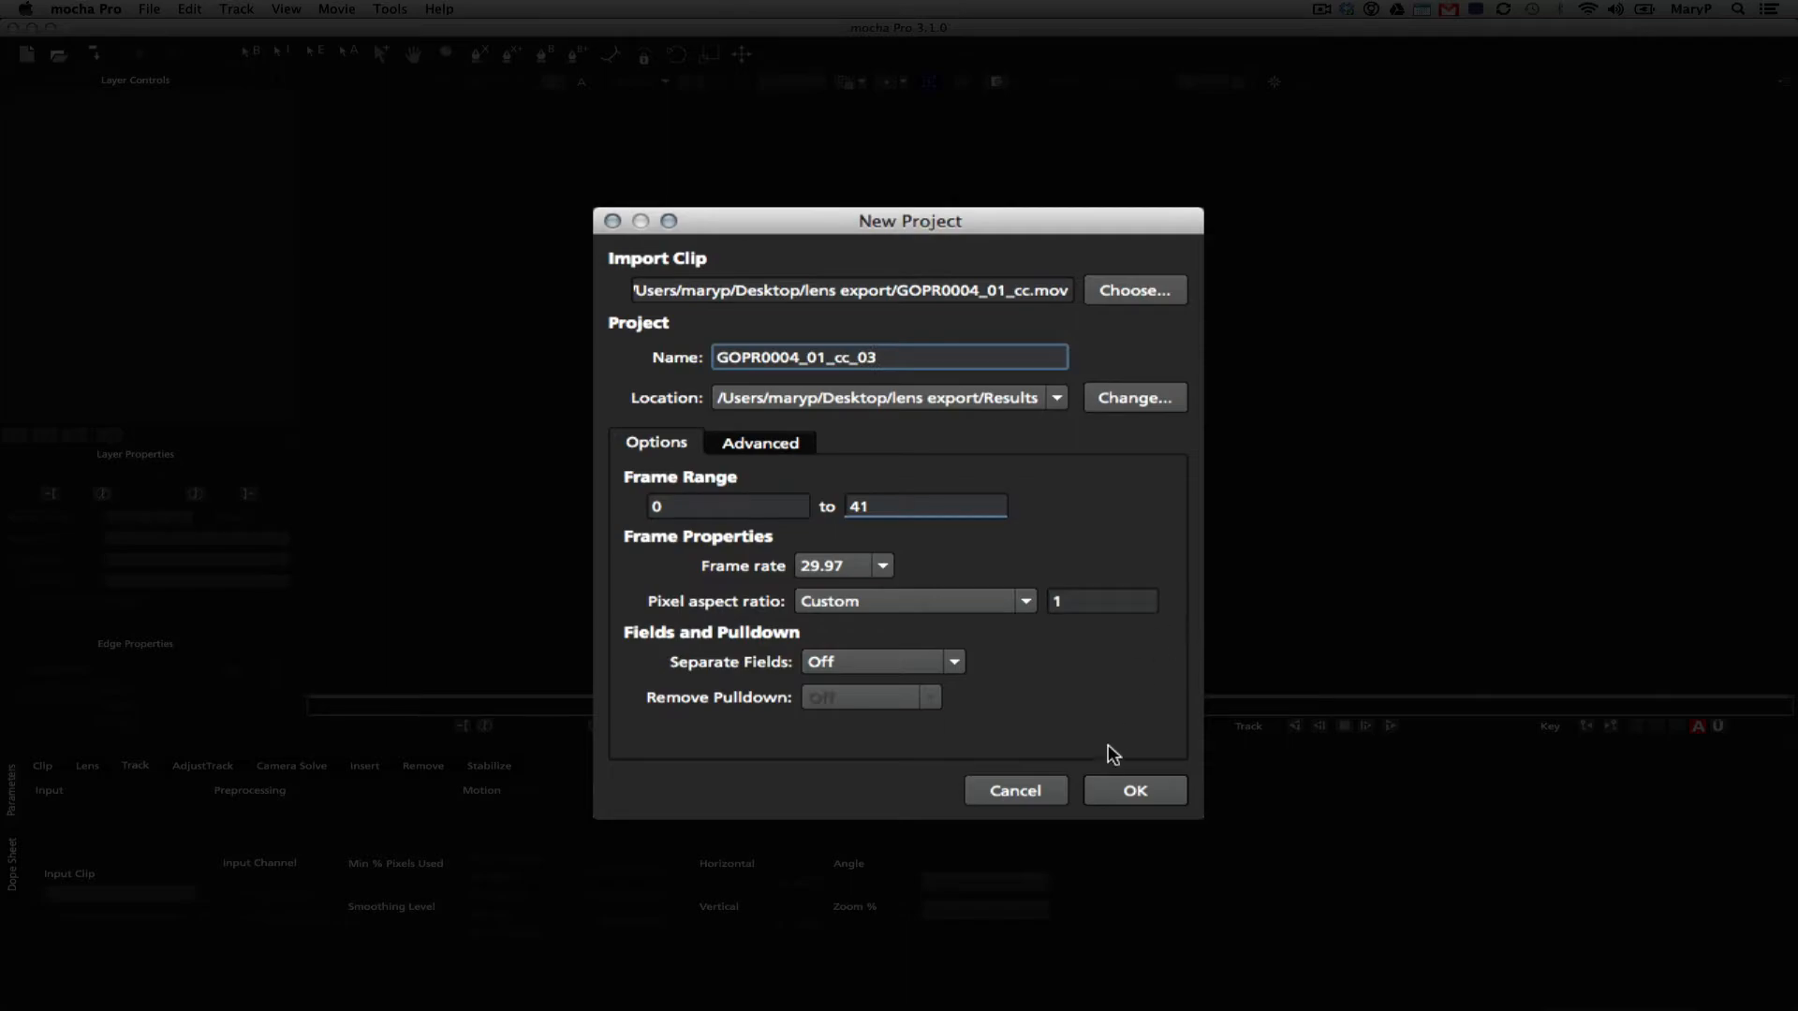
# Create the GOPR0004_01_cc_03 project for frames 0 to 41 and locate lens calibration lines, joining those along the ceiling edge.
pyautogui.click(1120, 791)
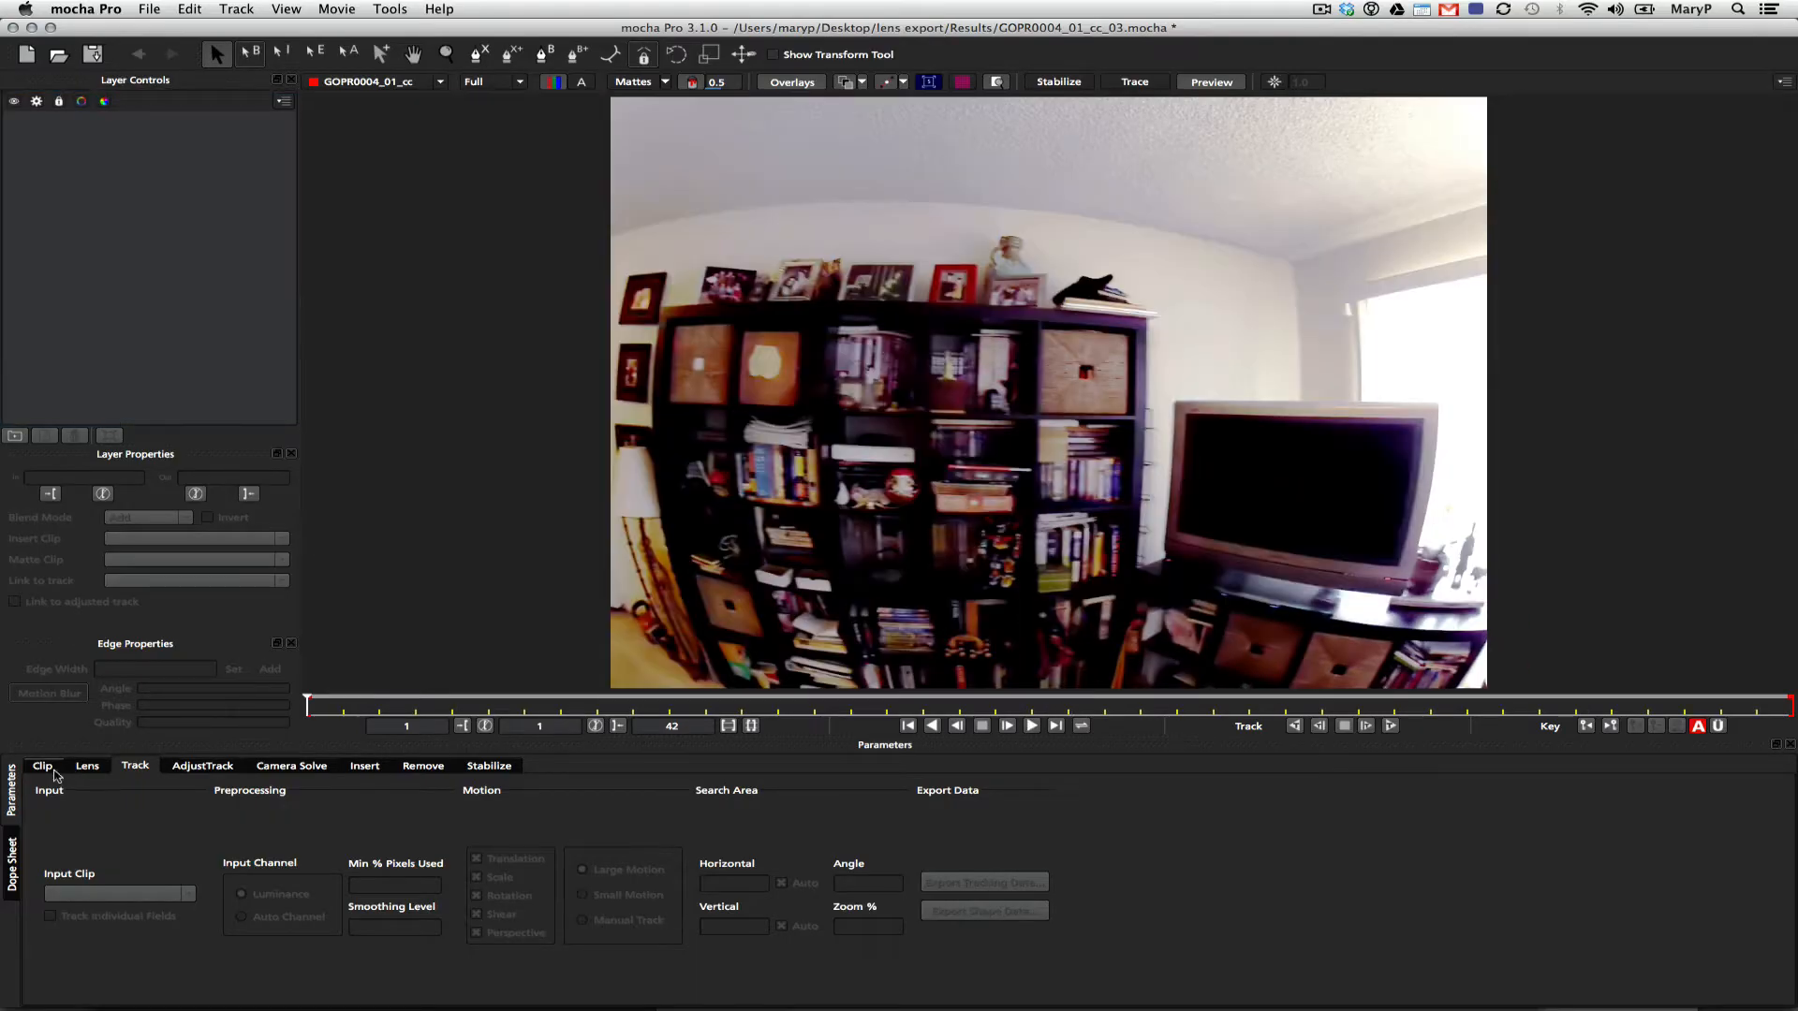
pyautogui.click(43, 766)
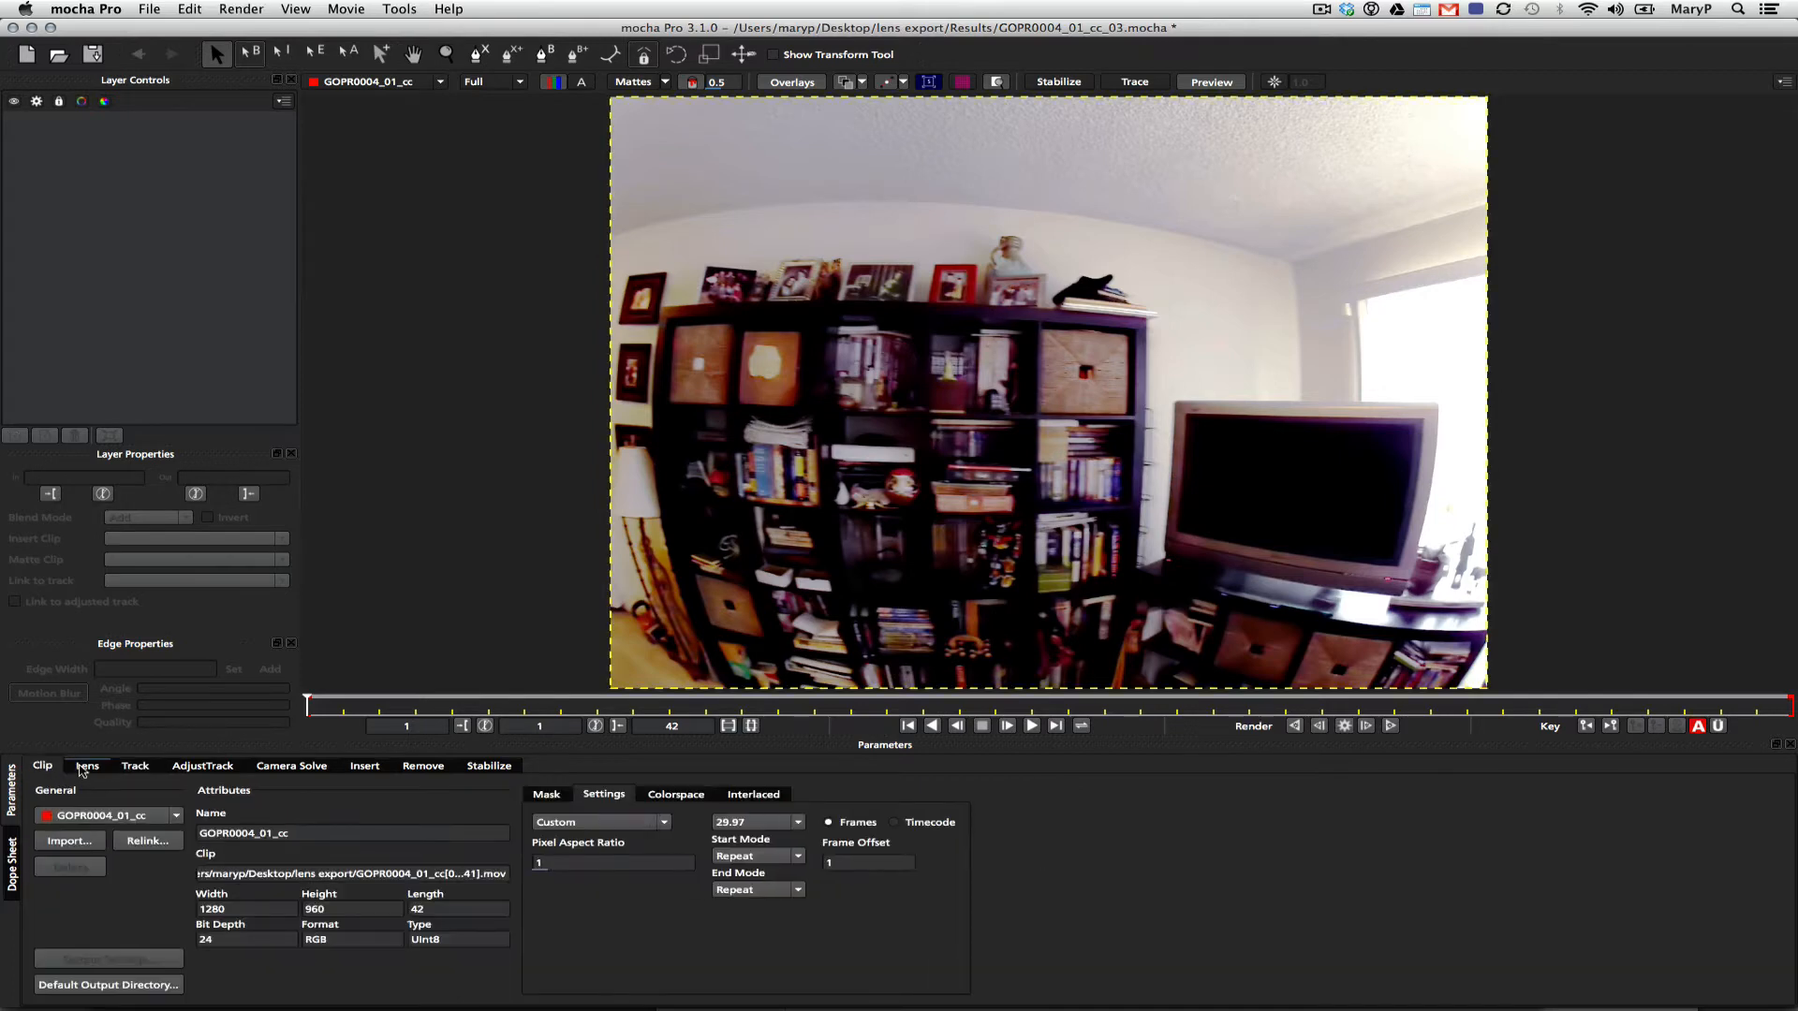
pyautogui.click(83, 767)
pyautogui.click(287, 863)
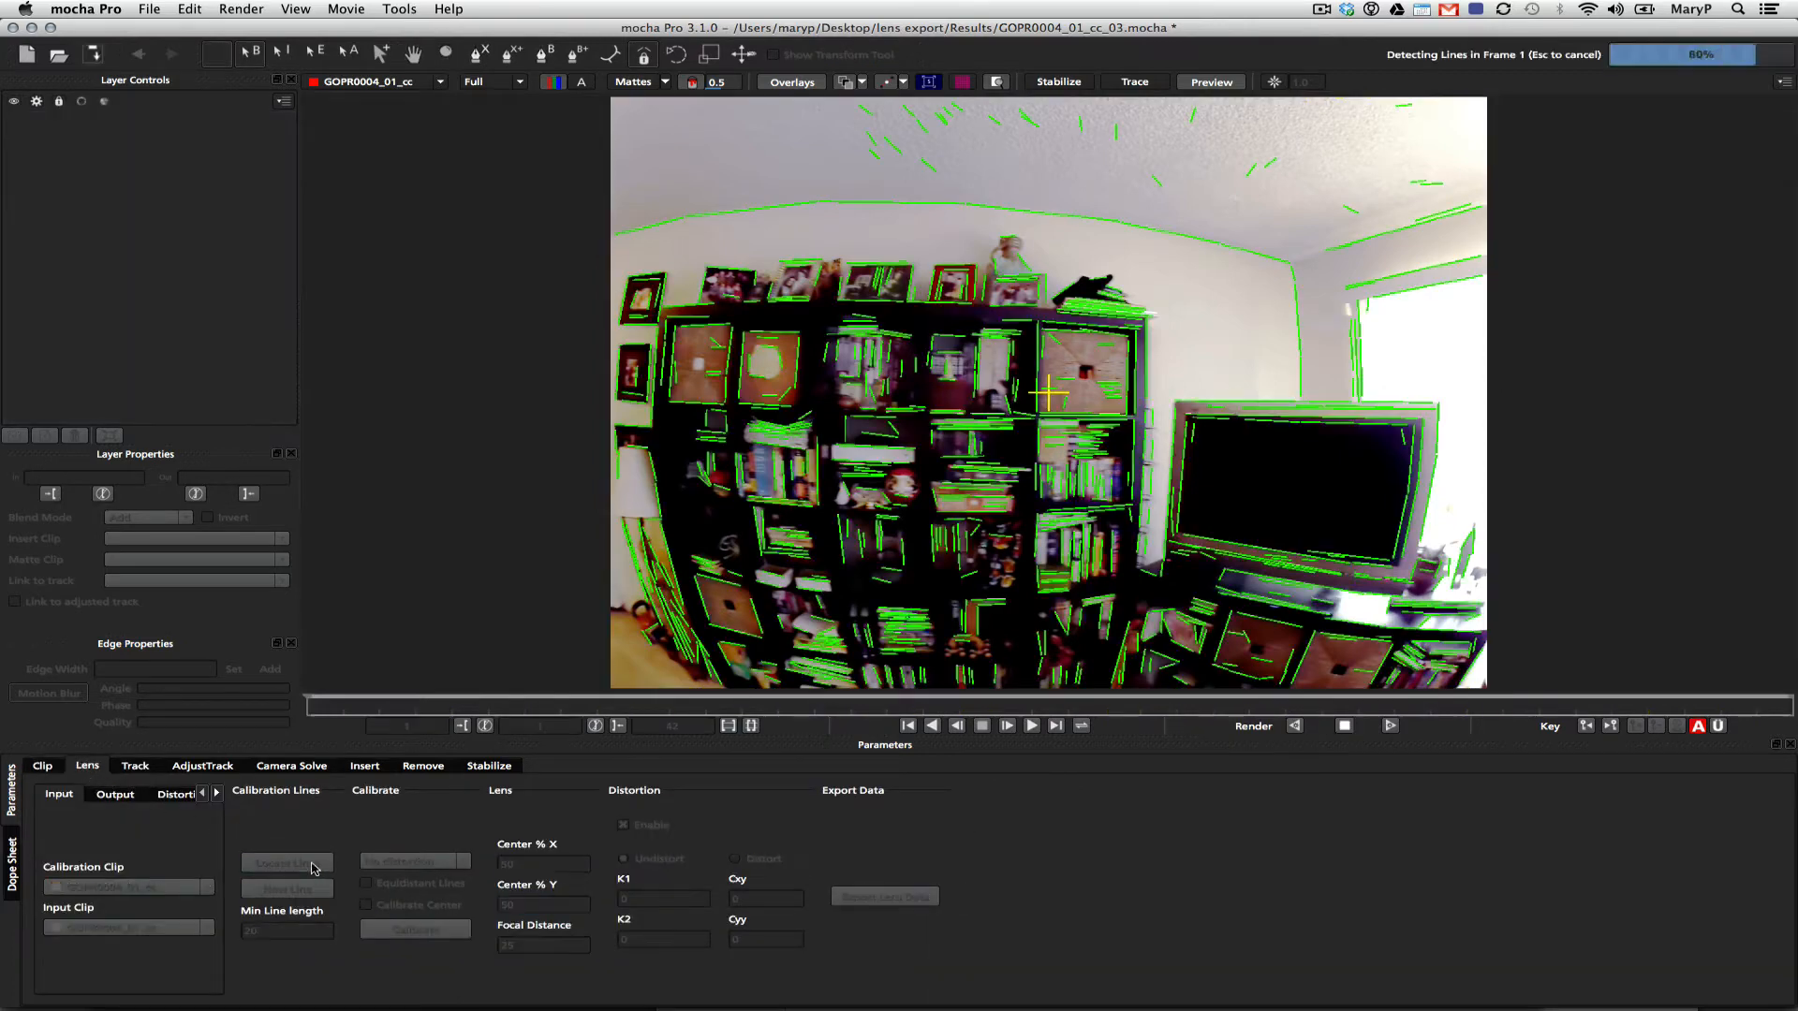
pyautogui.moveTo(666, 222)
pyautogui.mouseDown()
pyautogui.moveTo(1077, 216)
pyautogui.moveTo(1258, 253)
pyautogui.mouseUp()
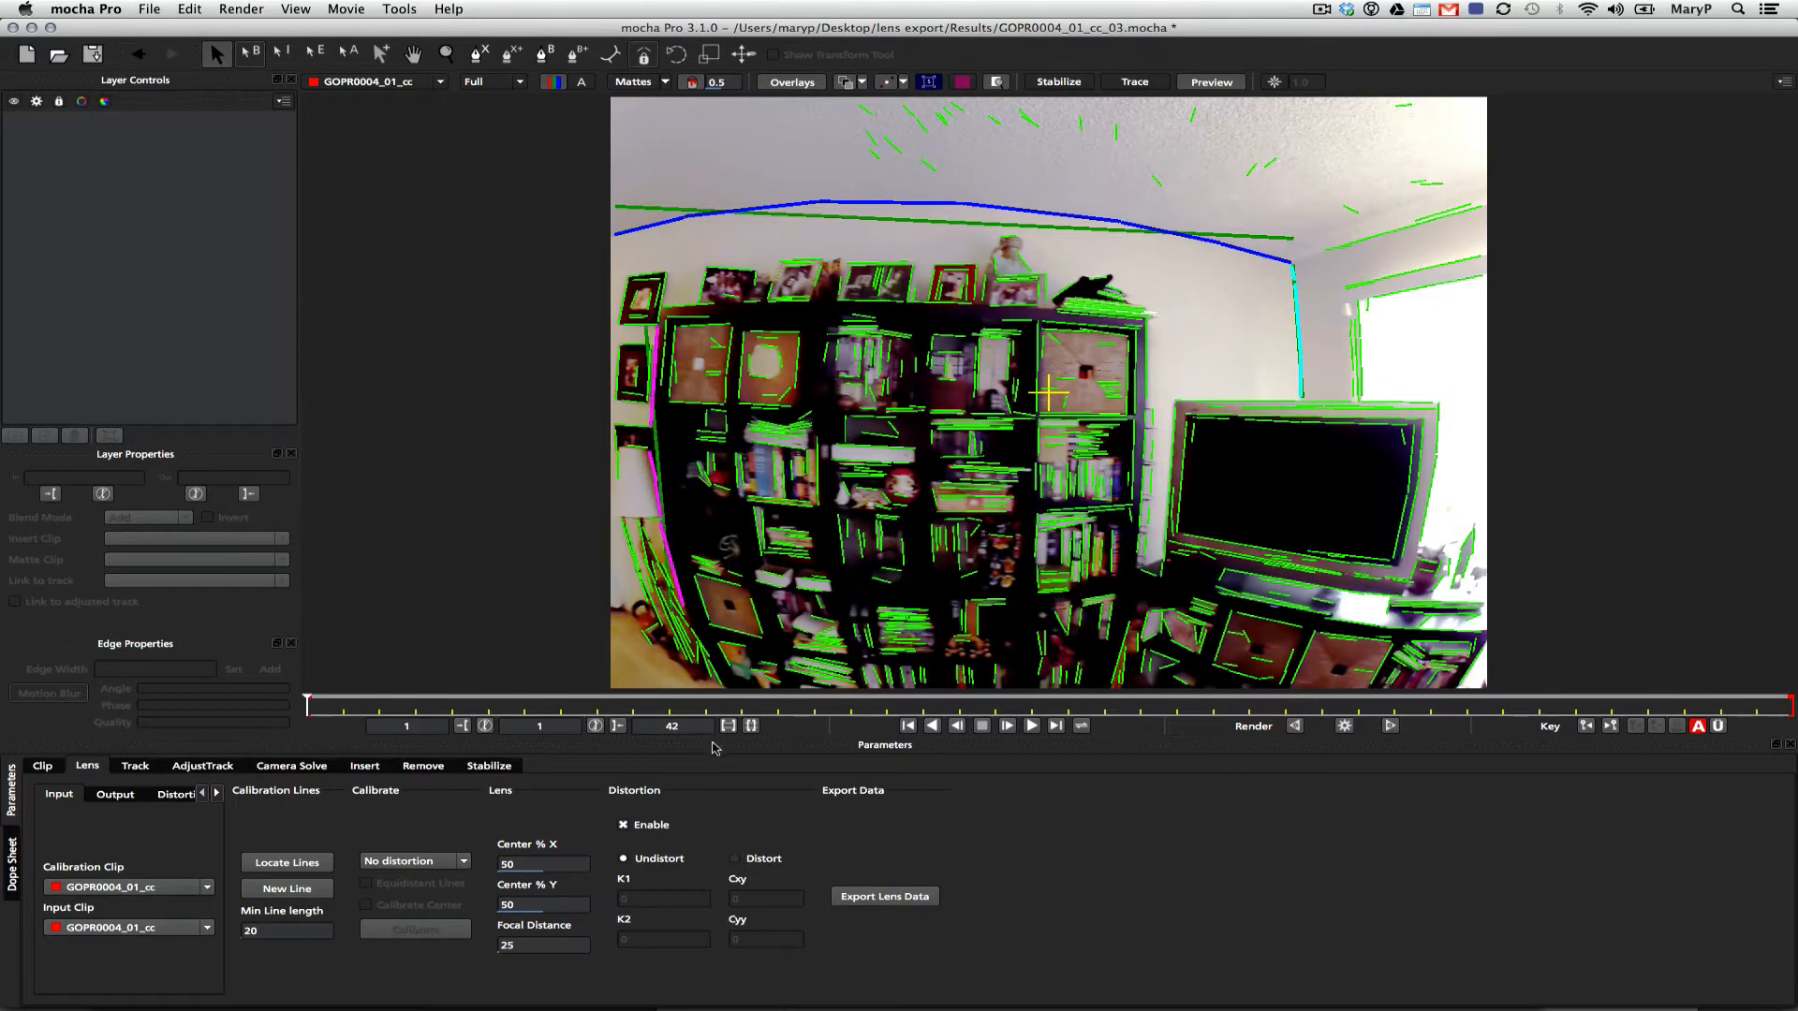
# Calibrate the lens using the 1-Parameter distortion model and a focal distance of 15, with the distortion grid displayed.
pyautogui.click(454, 863)
pyautogui.click(445, 892)
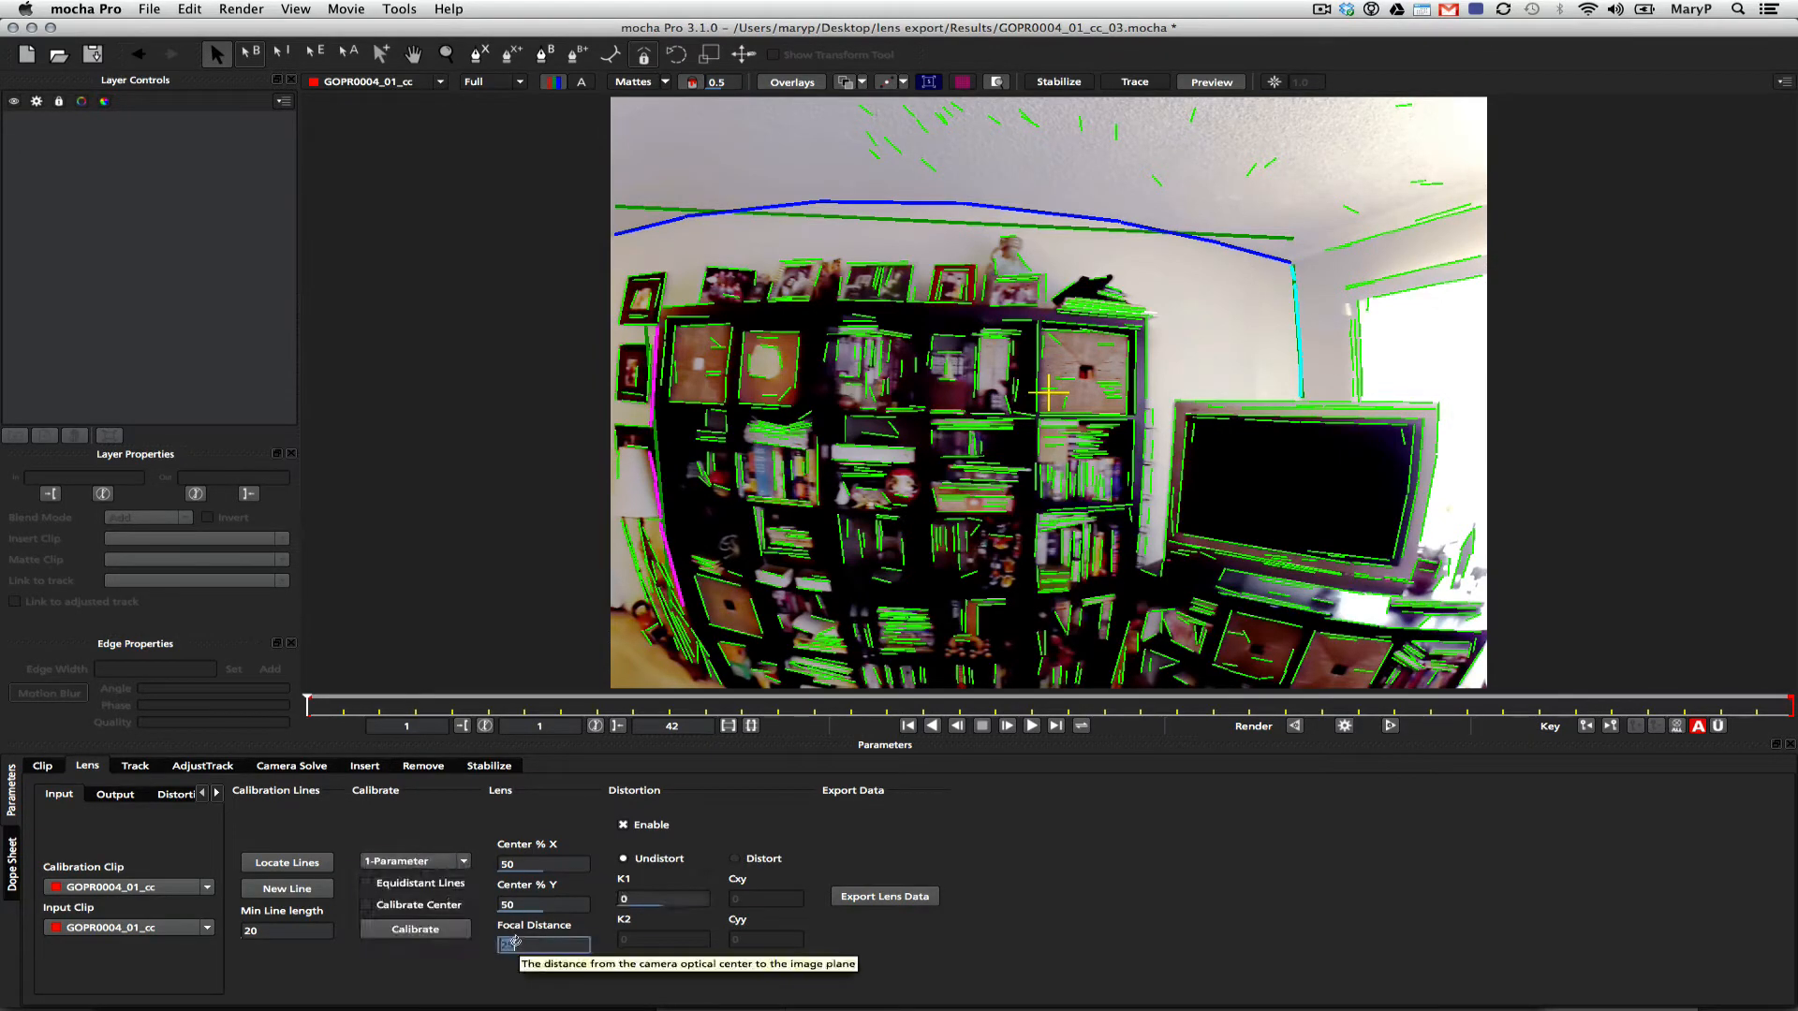
pyautogui.doubleClick(517, 944)
pyautogui.write('15')
pyautogui.click(961, 82)
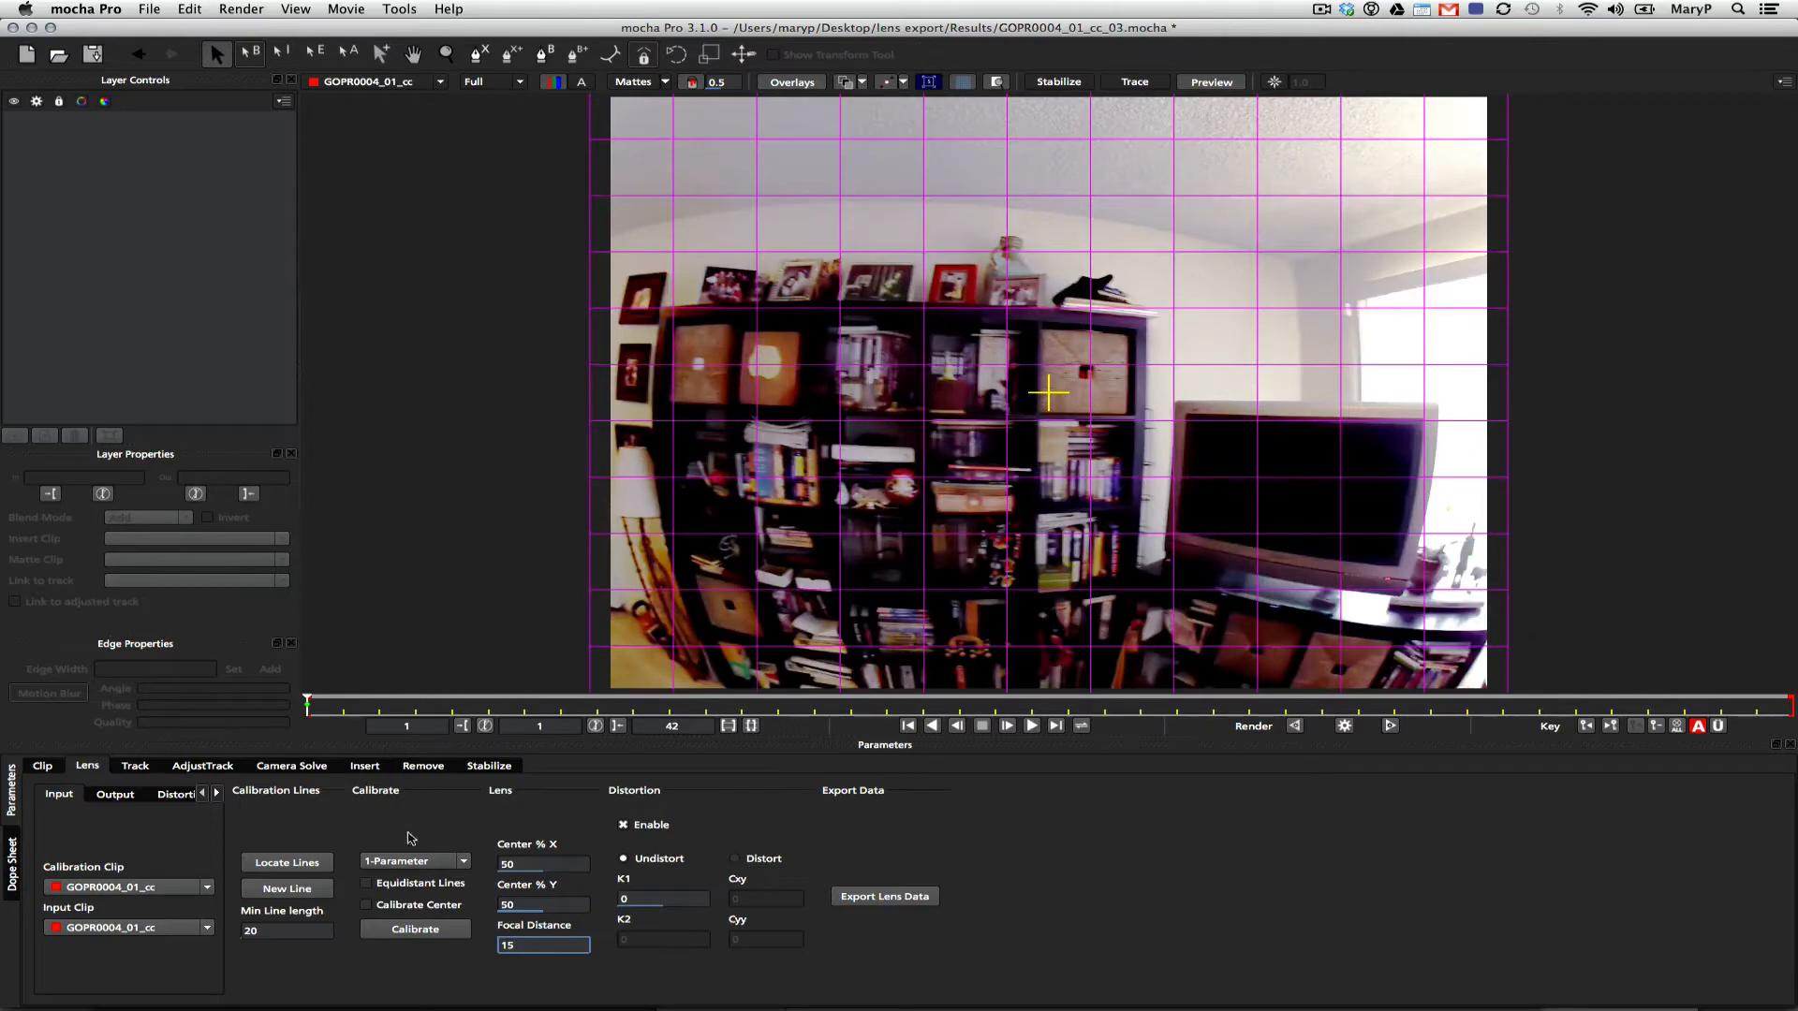
pyautogui.click(428, 932)
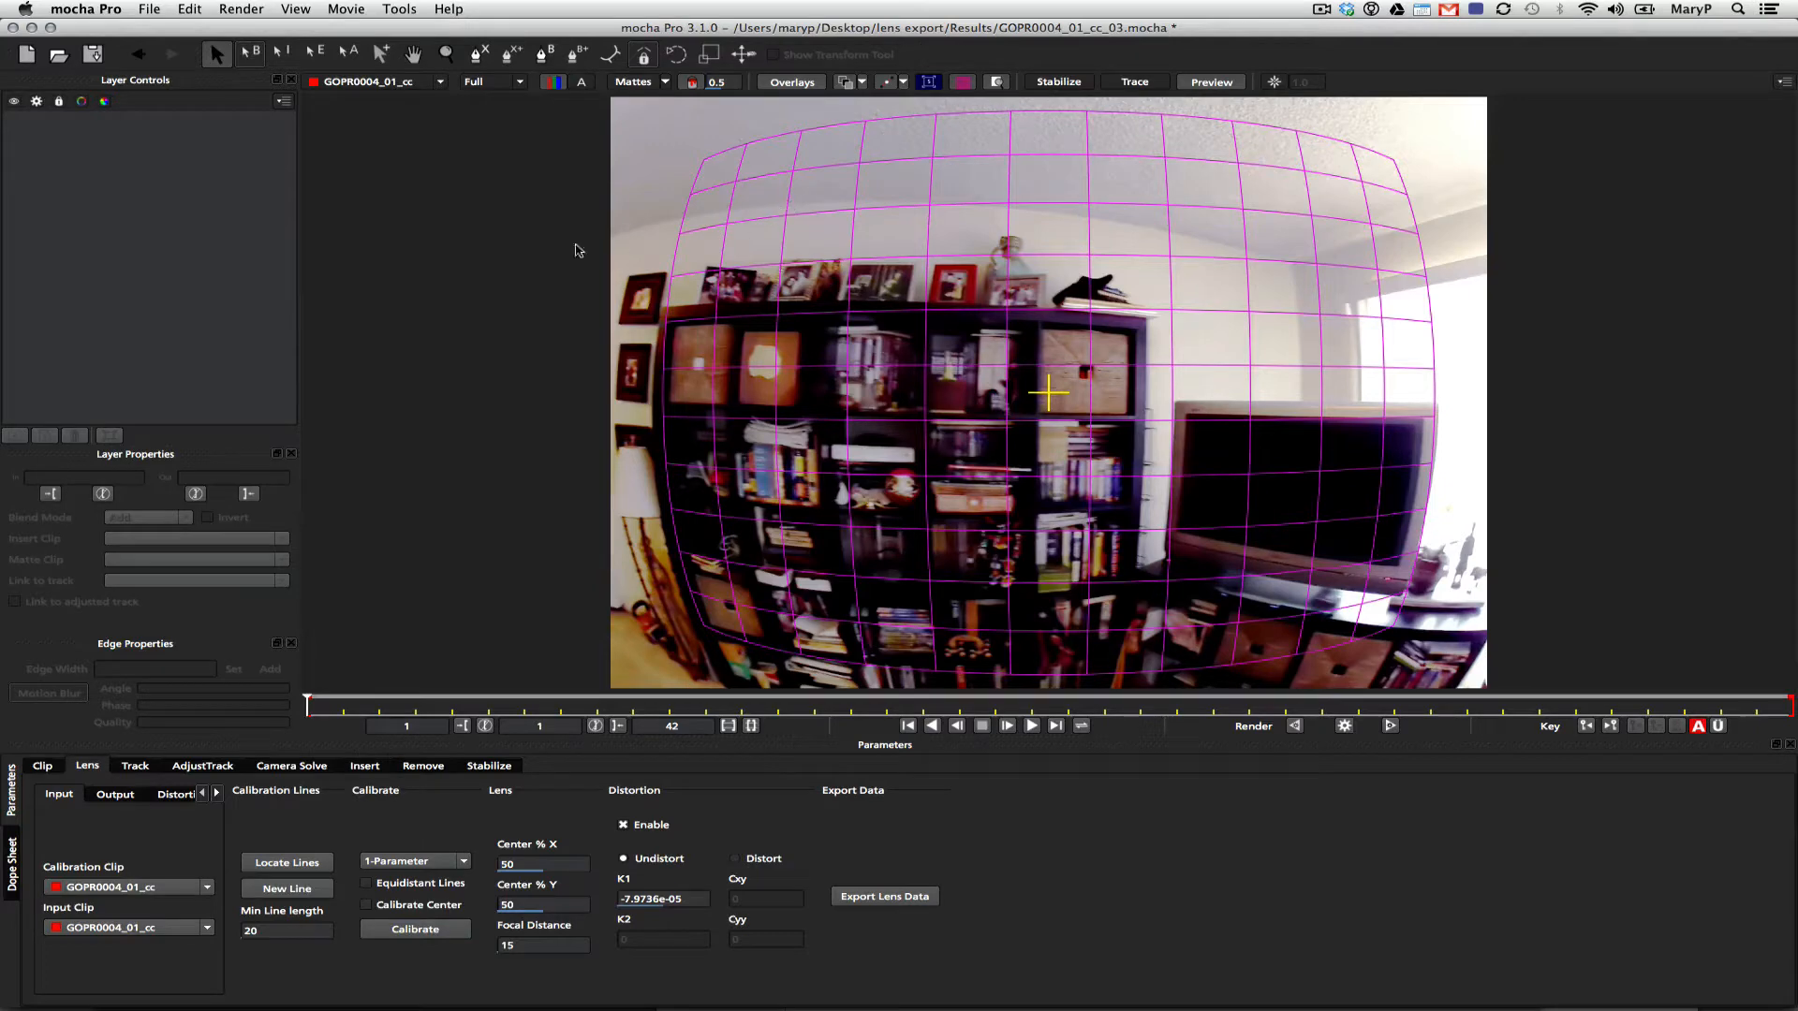
# Draw X-spline shapes around the TV's frame, leaving the dark screen area out of the tracked region.
pyautogui.click(477, 53)
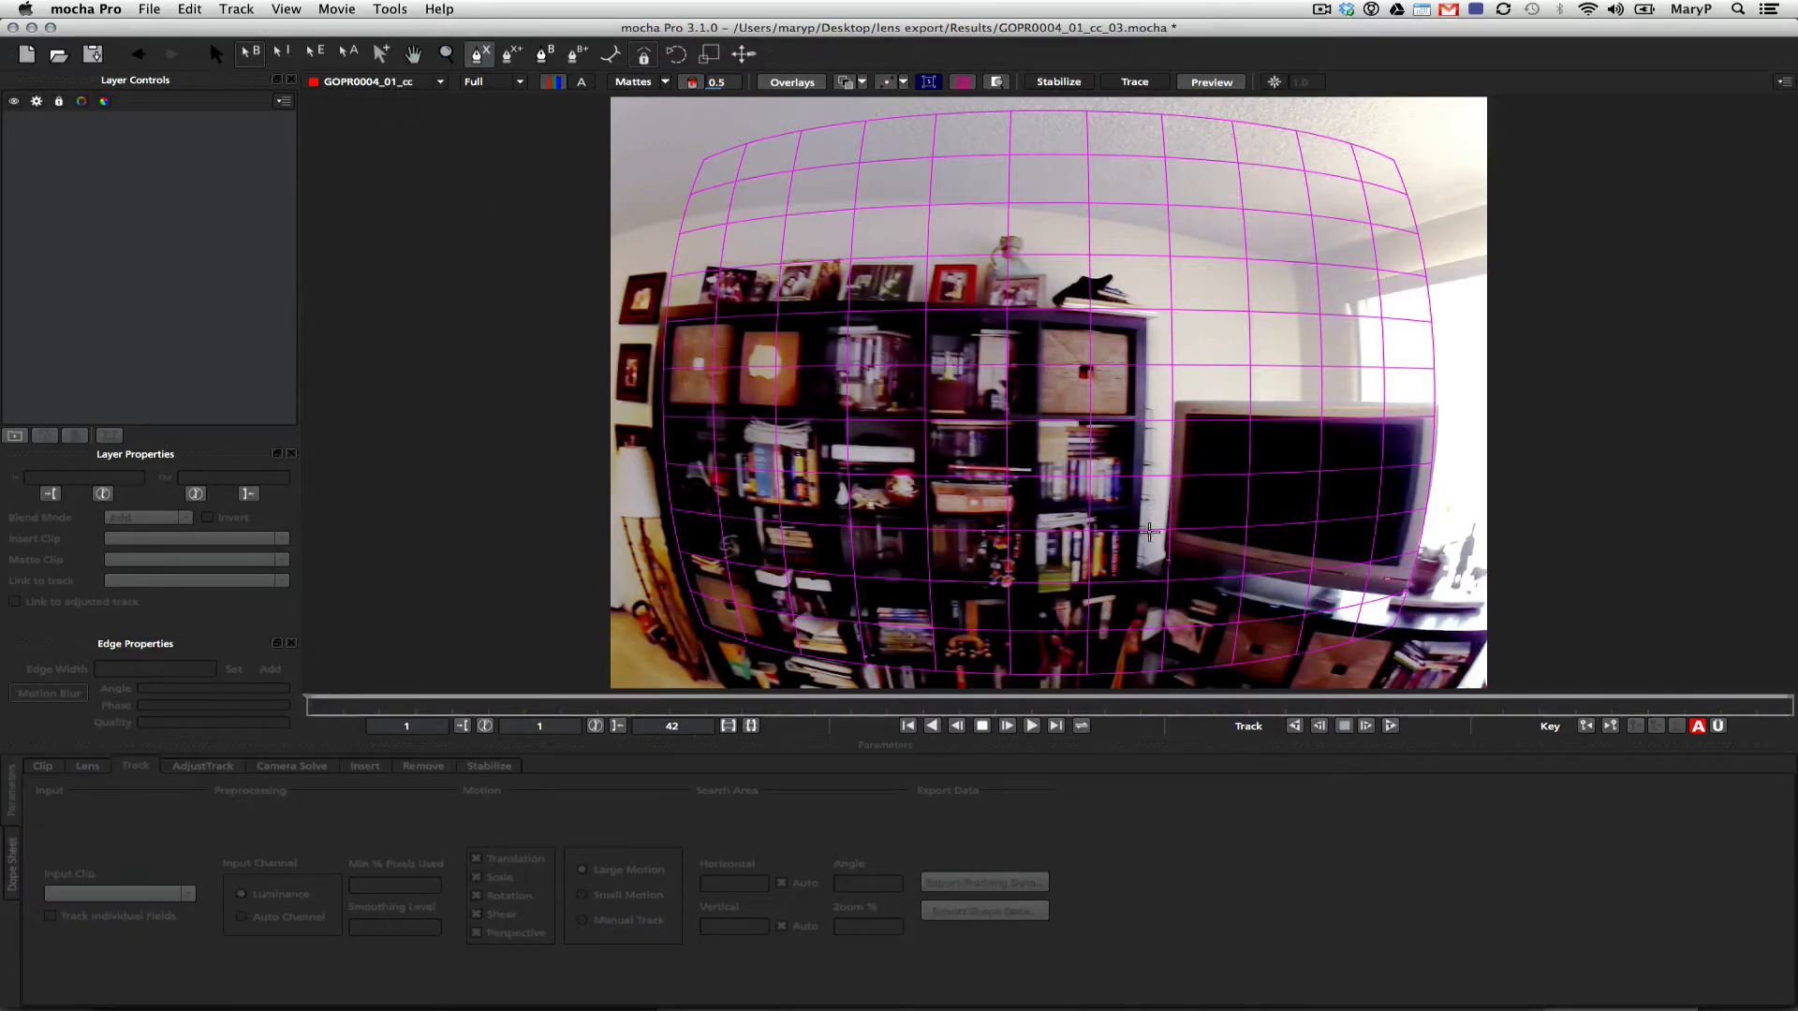
pyautogui.click(1156, 551)
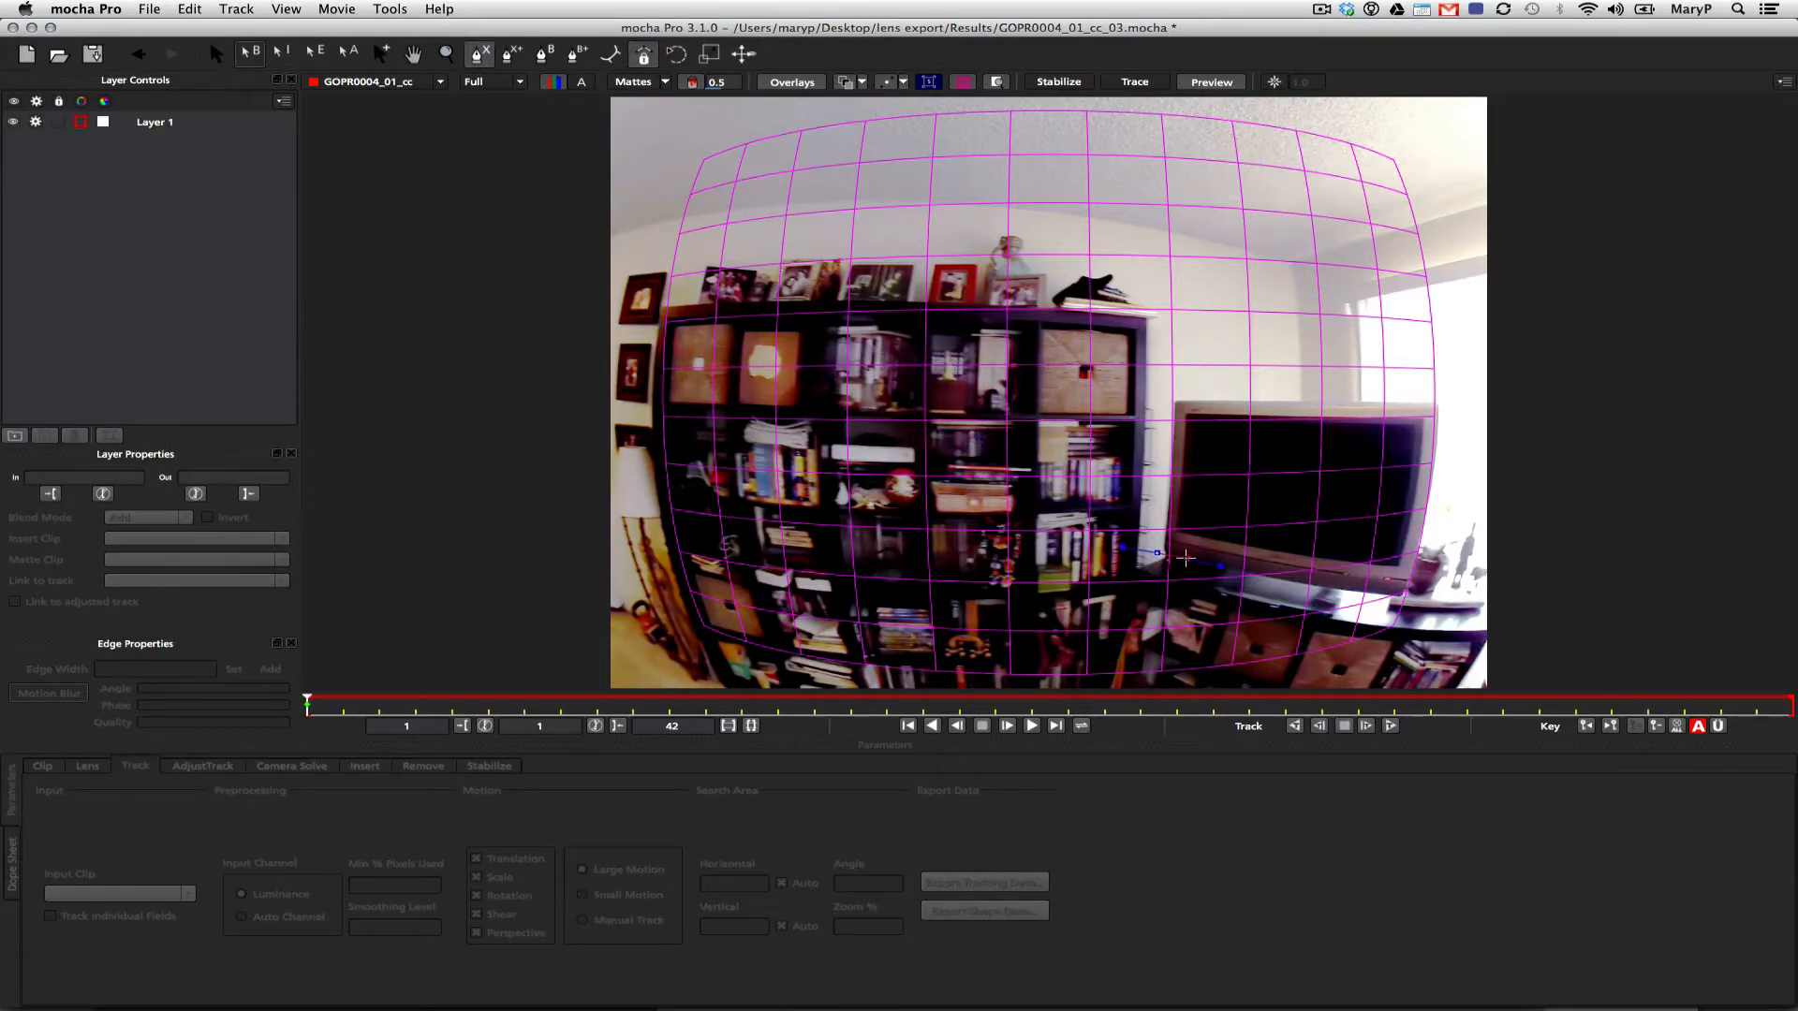
pyautogui.click(1172, 405)
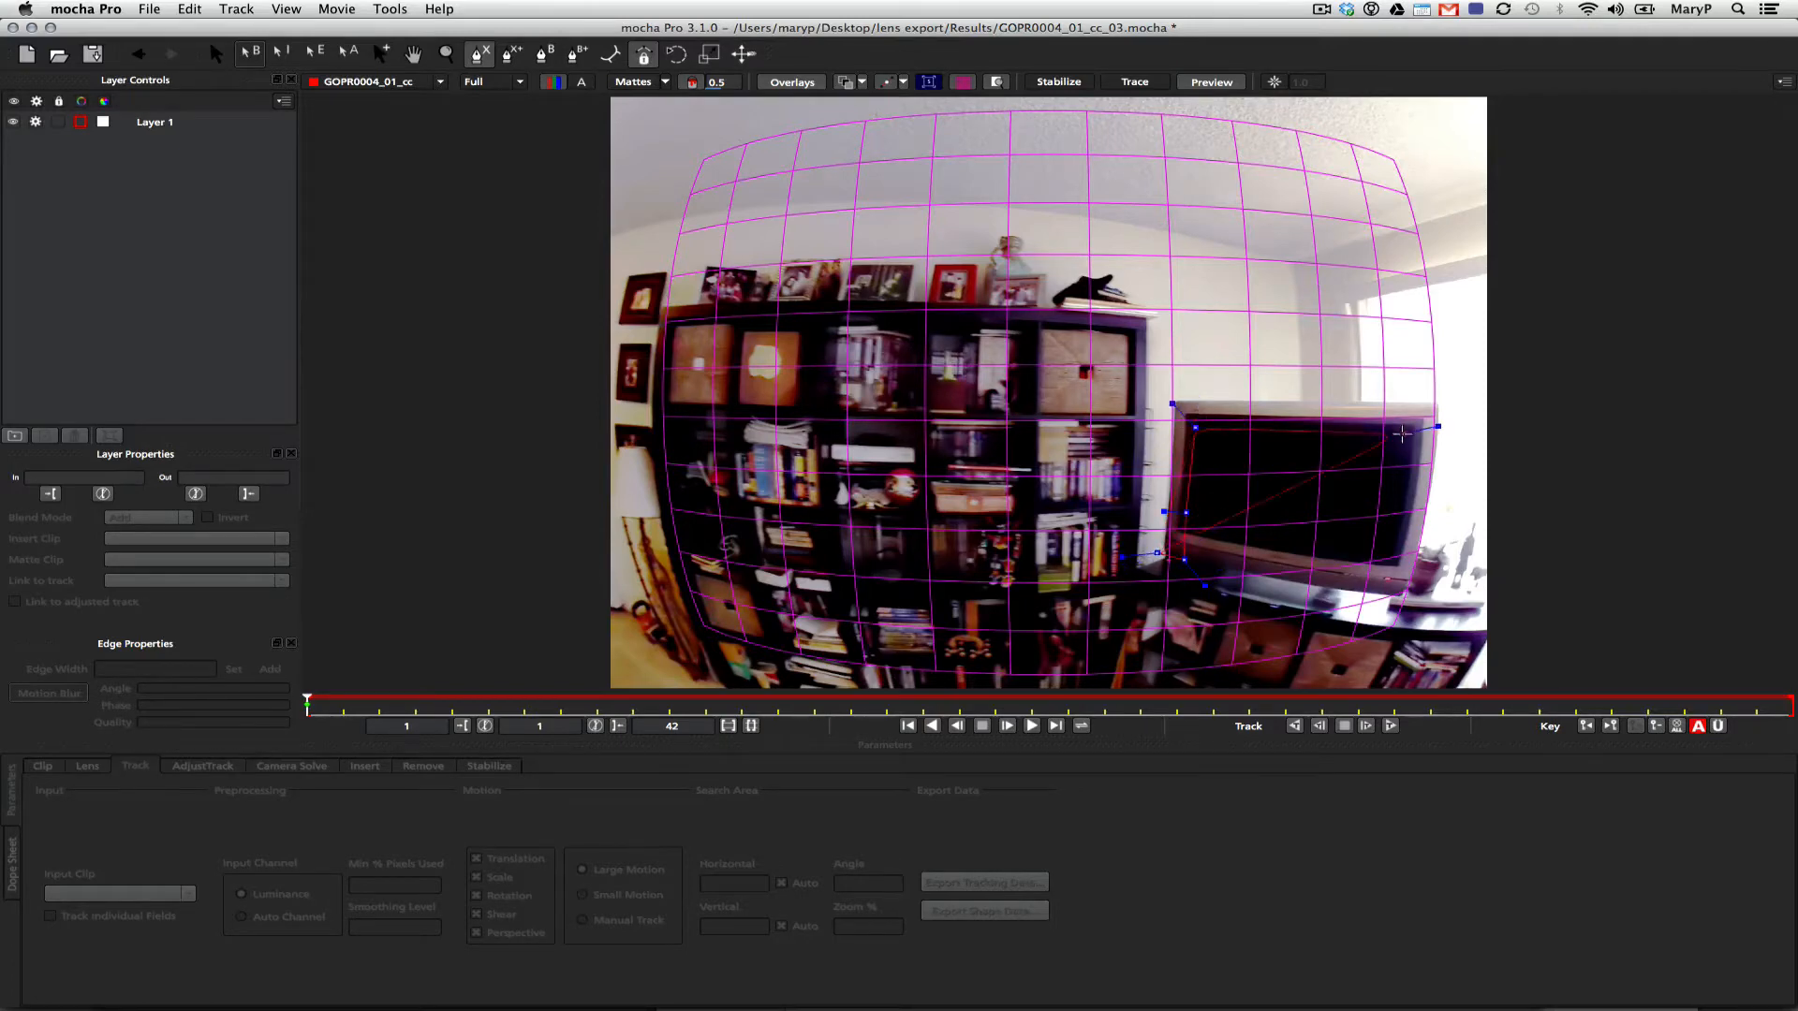
pyautogui.click(1430, 415)
pyautogui.click(1407, 588)
pyautogui.click(1328, 560)
pyautogui.click(1322, 595)
pyautogui.click(1413, 601)
pyautogui.click(1432, 488)
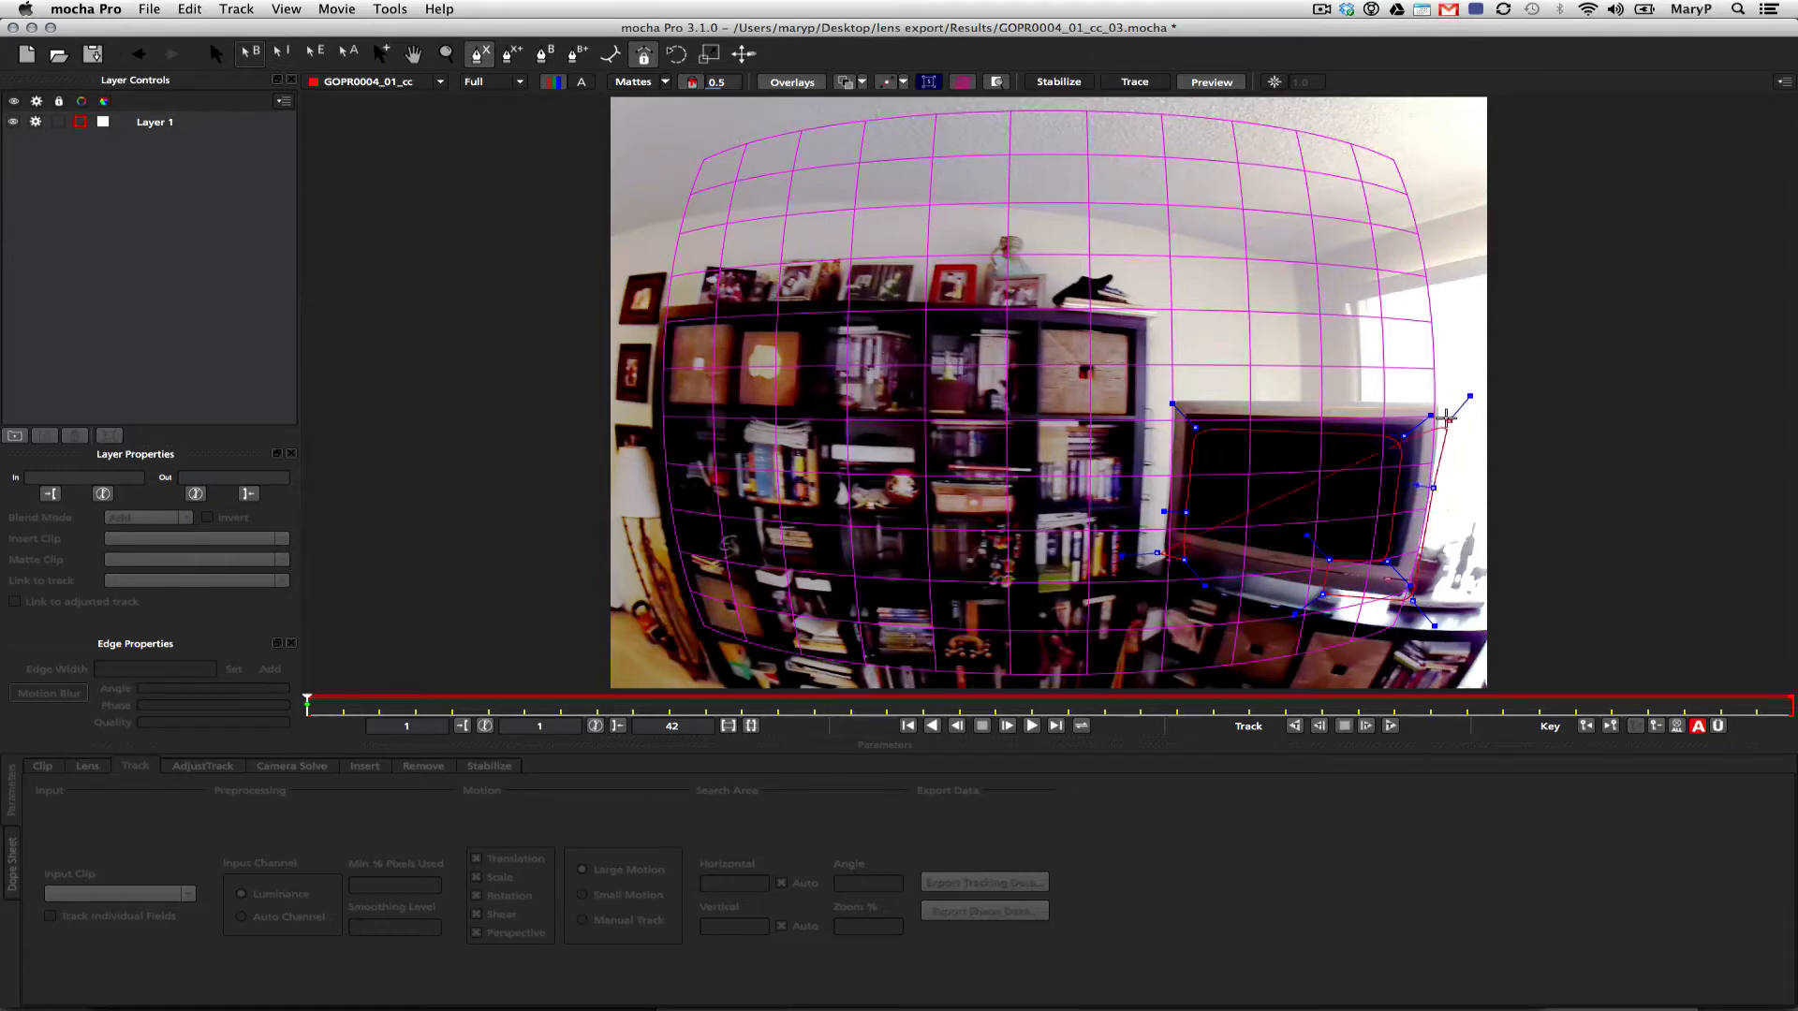
pyautogui.click(1440, 396)
pyautogui.click(1170, 403)
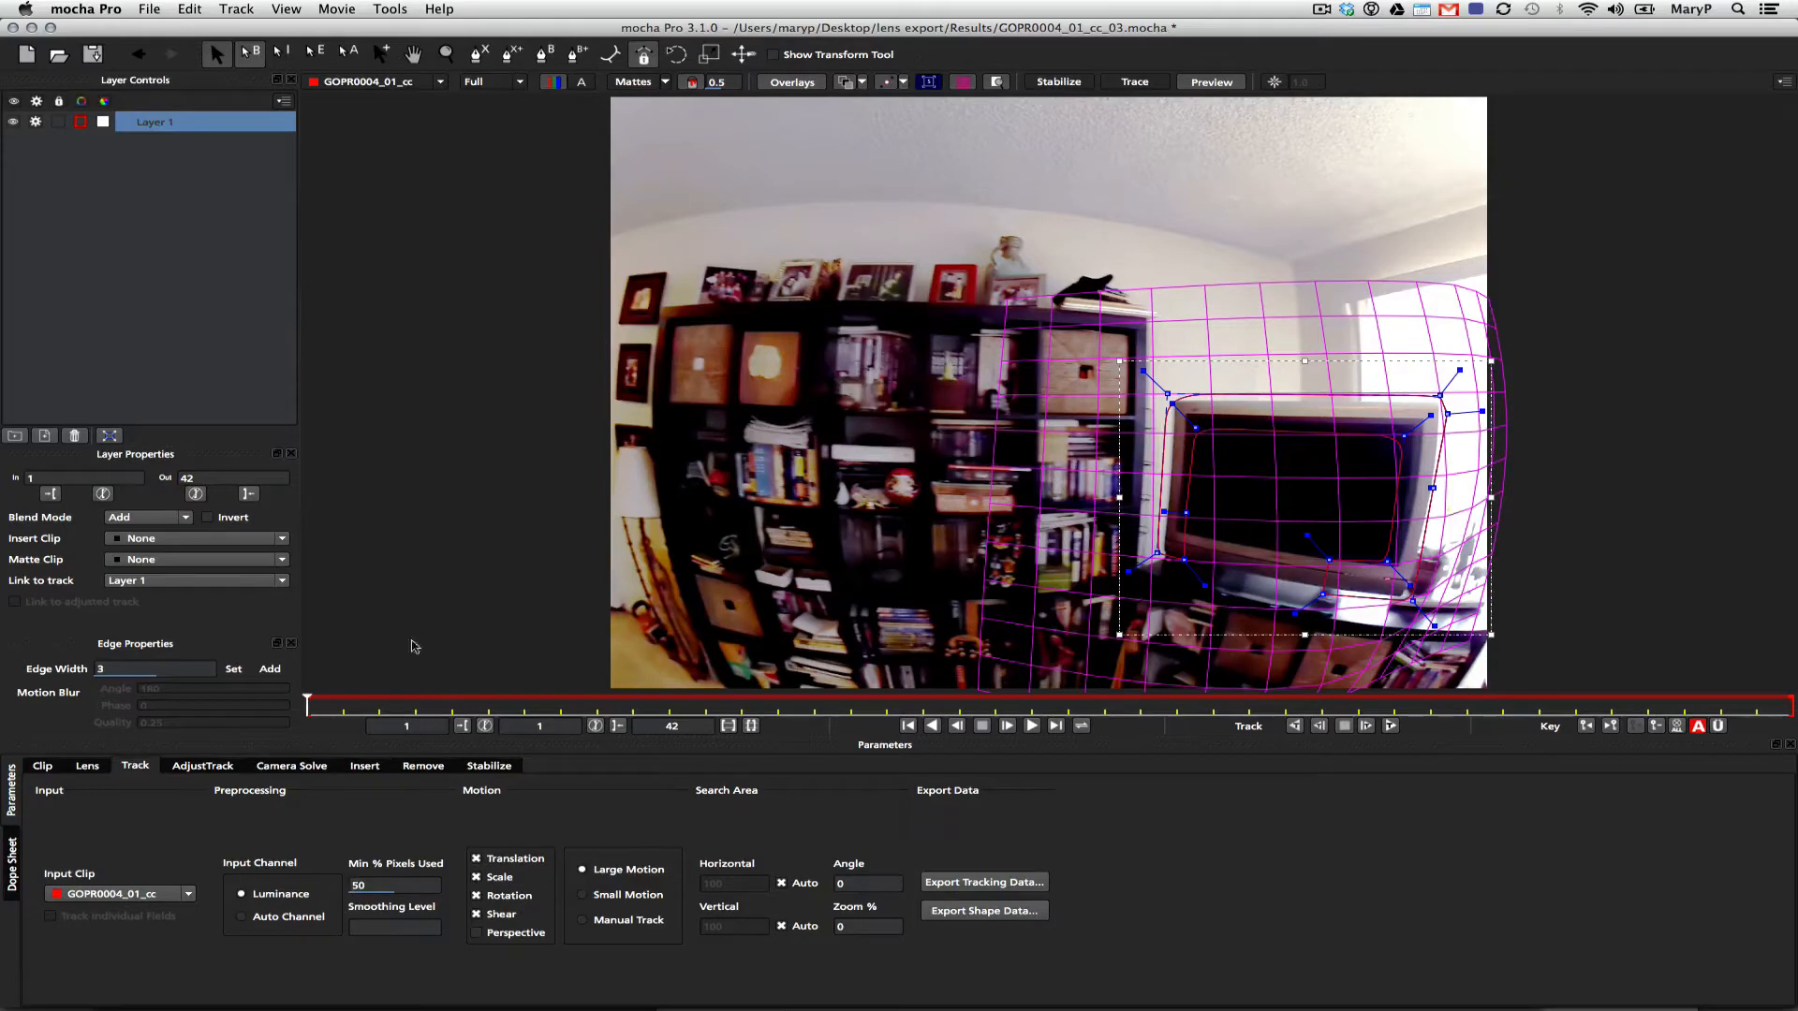
# Add another X-spline over the shelf below the TV to the same layer and enable Perspective motion for tracking.
pyautogui.click(479, 53)
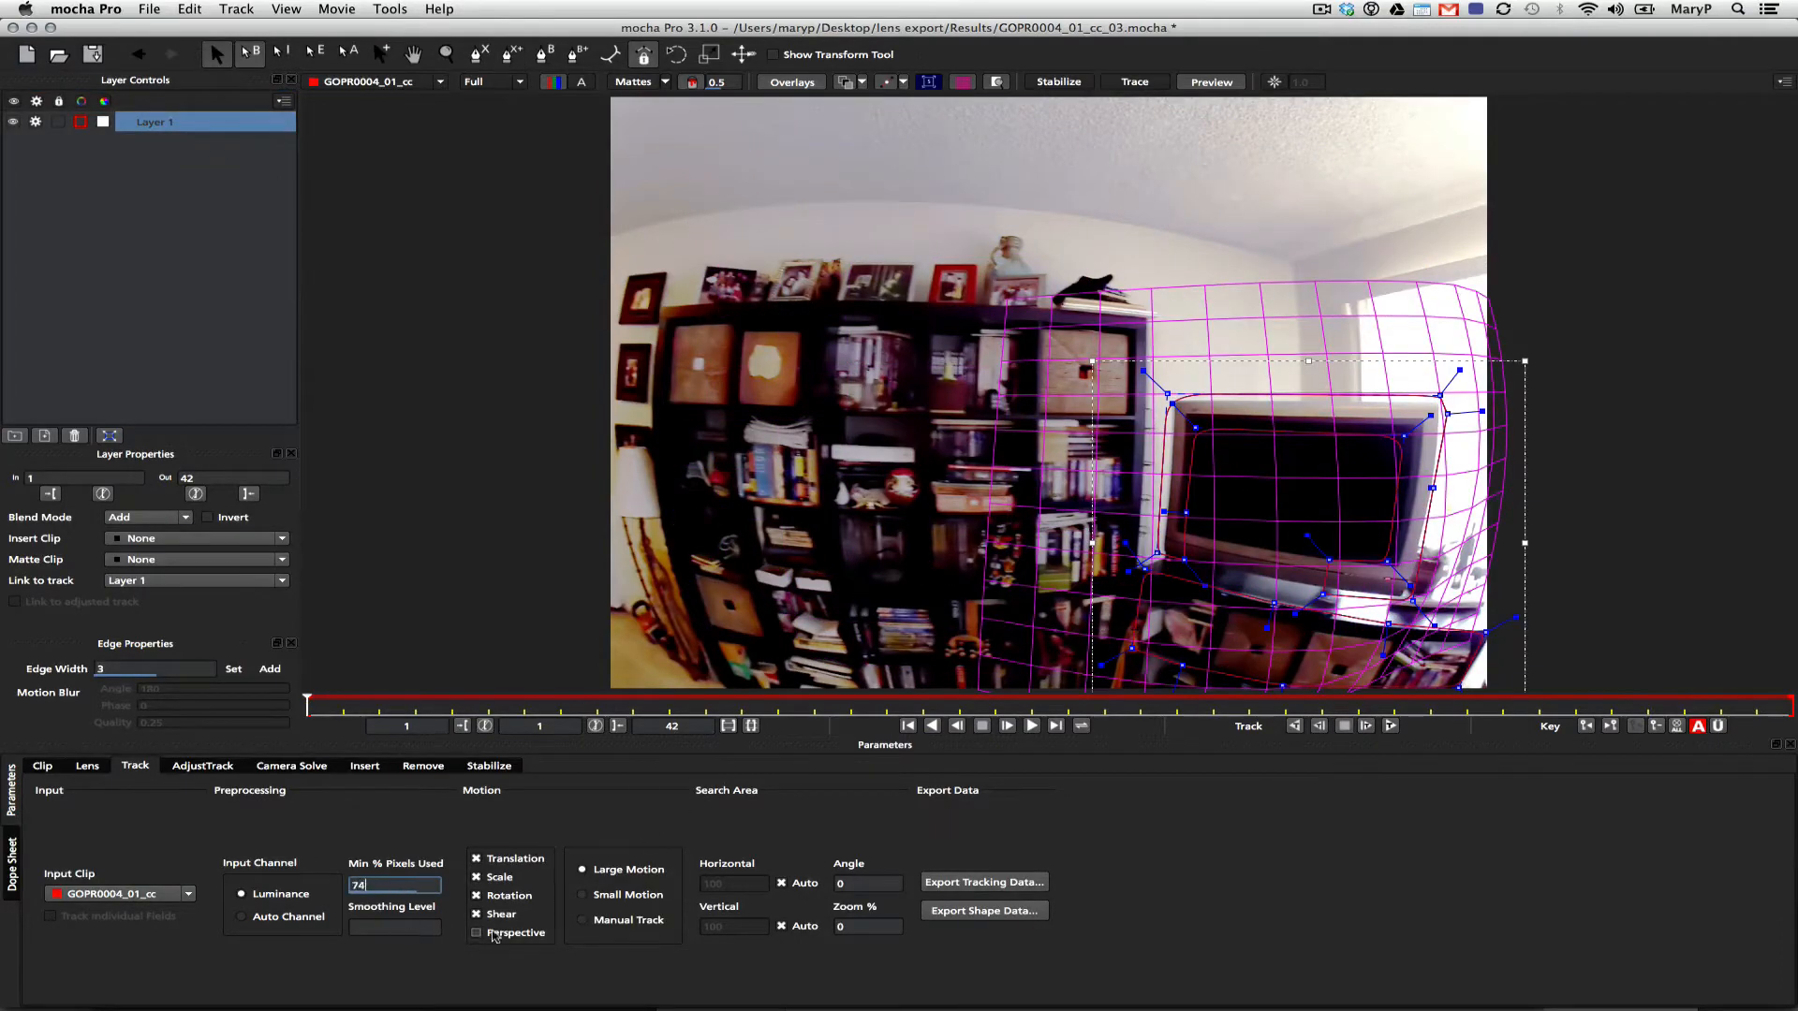
pyautogui.click(494, 934)
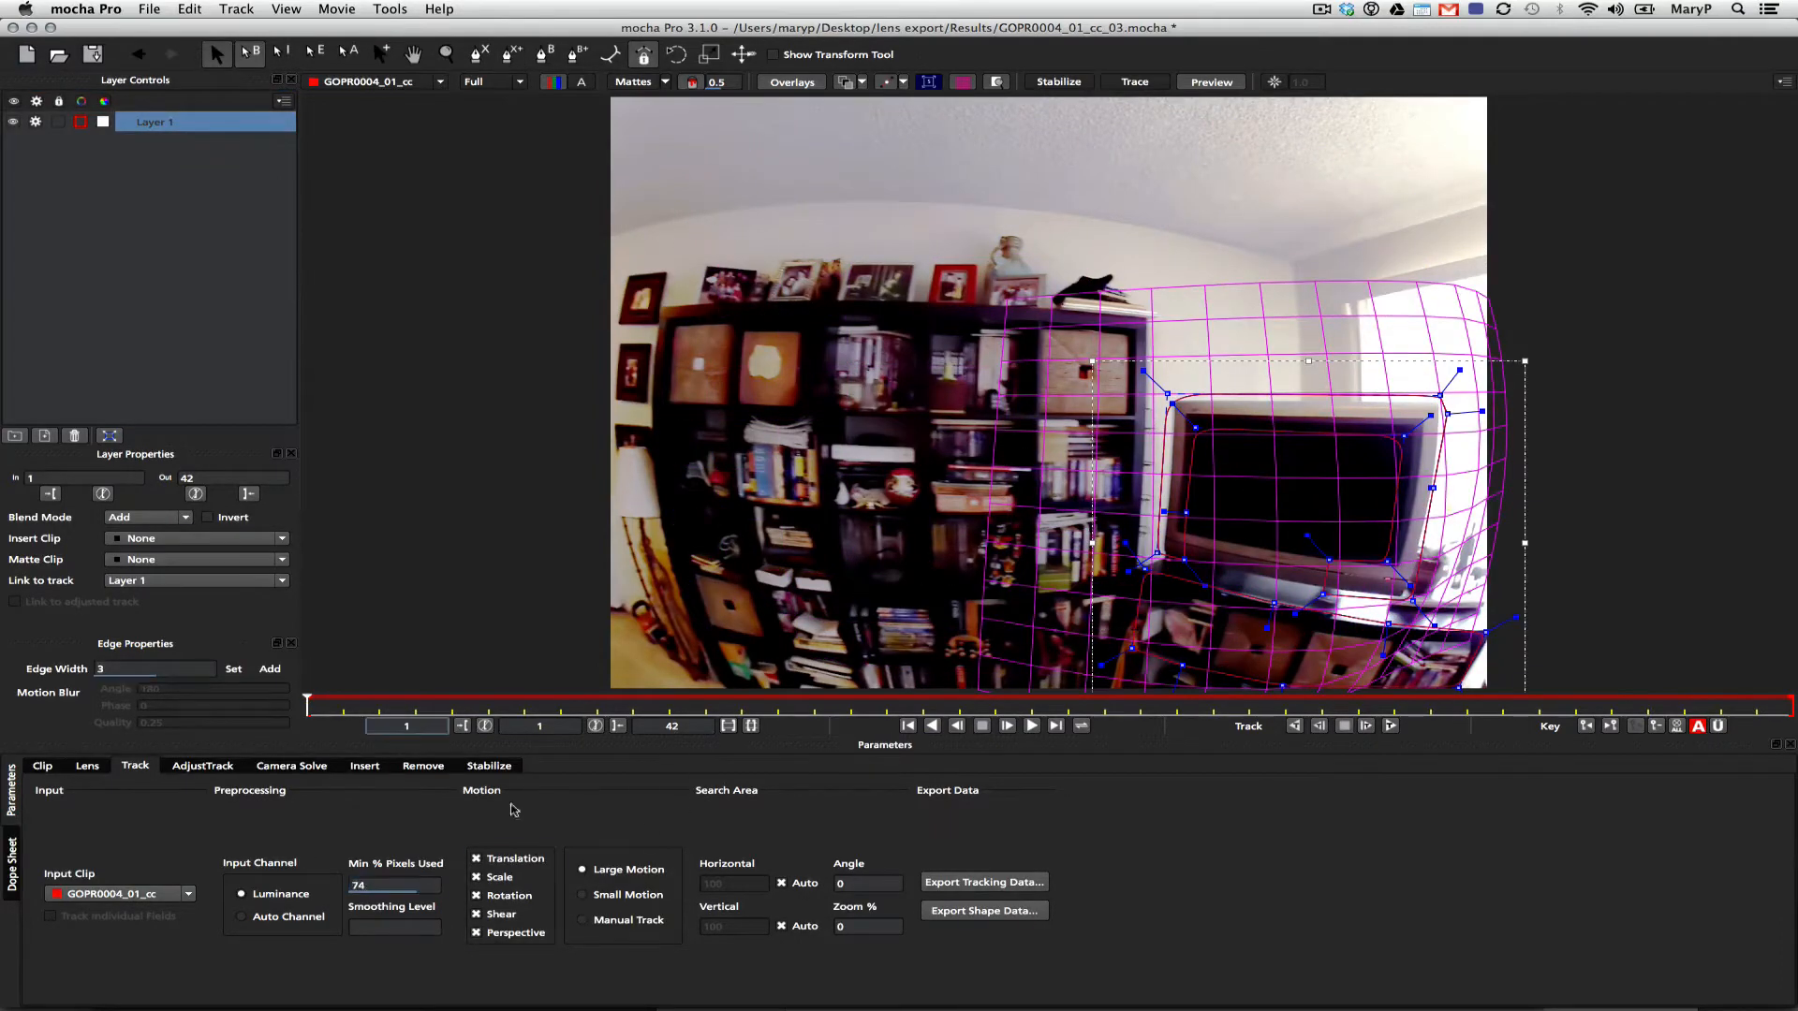
# Adjust the planar surface corners and edges so they align with the TV screen.
pyautogui.moveTo(1388, 418); pyautogui.dragTo(1421, 418)
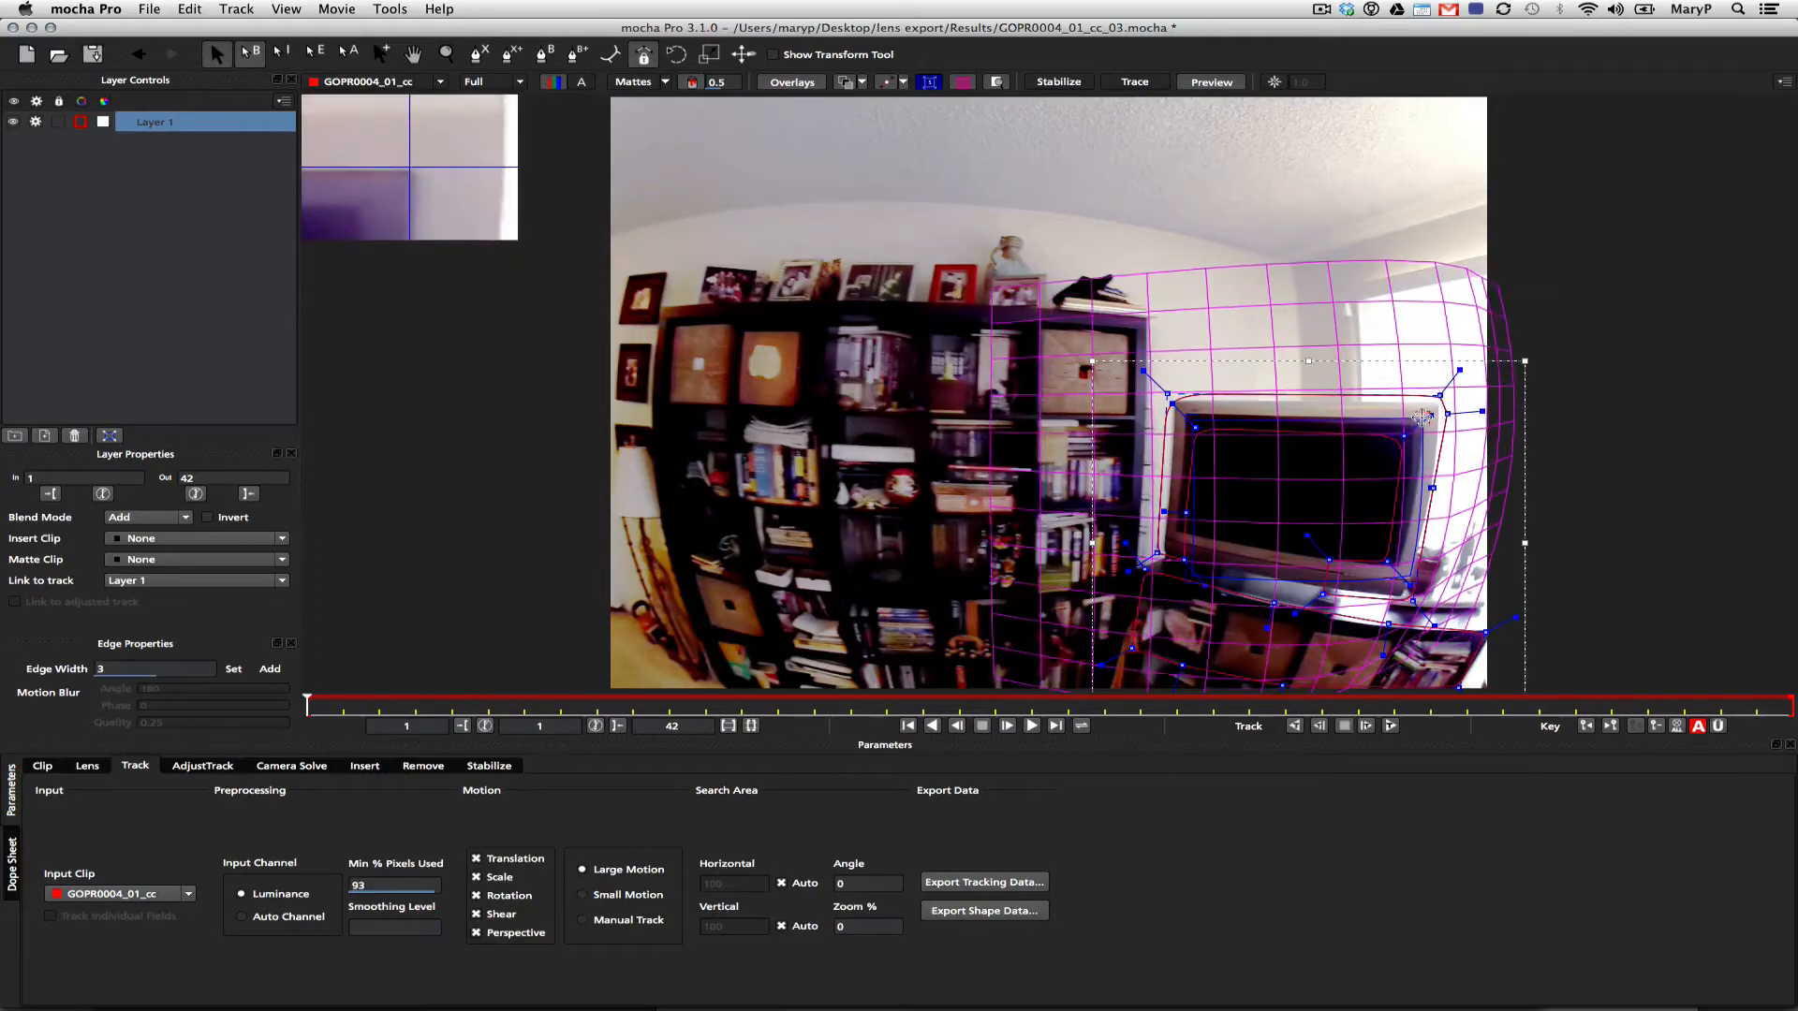
pyautogui.moveTo(1387, 579); pyautogui.dragTo(1398, 566)
pyautogui.moveTo(1187, 582); pyautogui.dragTo(1171, 536)
pyautogui.moveTo(1190, 420); pyautogui.dragTo(1185, 413)
pyautogui.moveTo(1416, 462); pyautogui.dragTo(1412, 463)
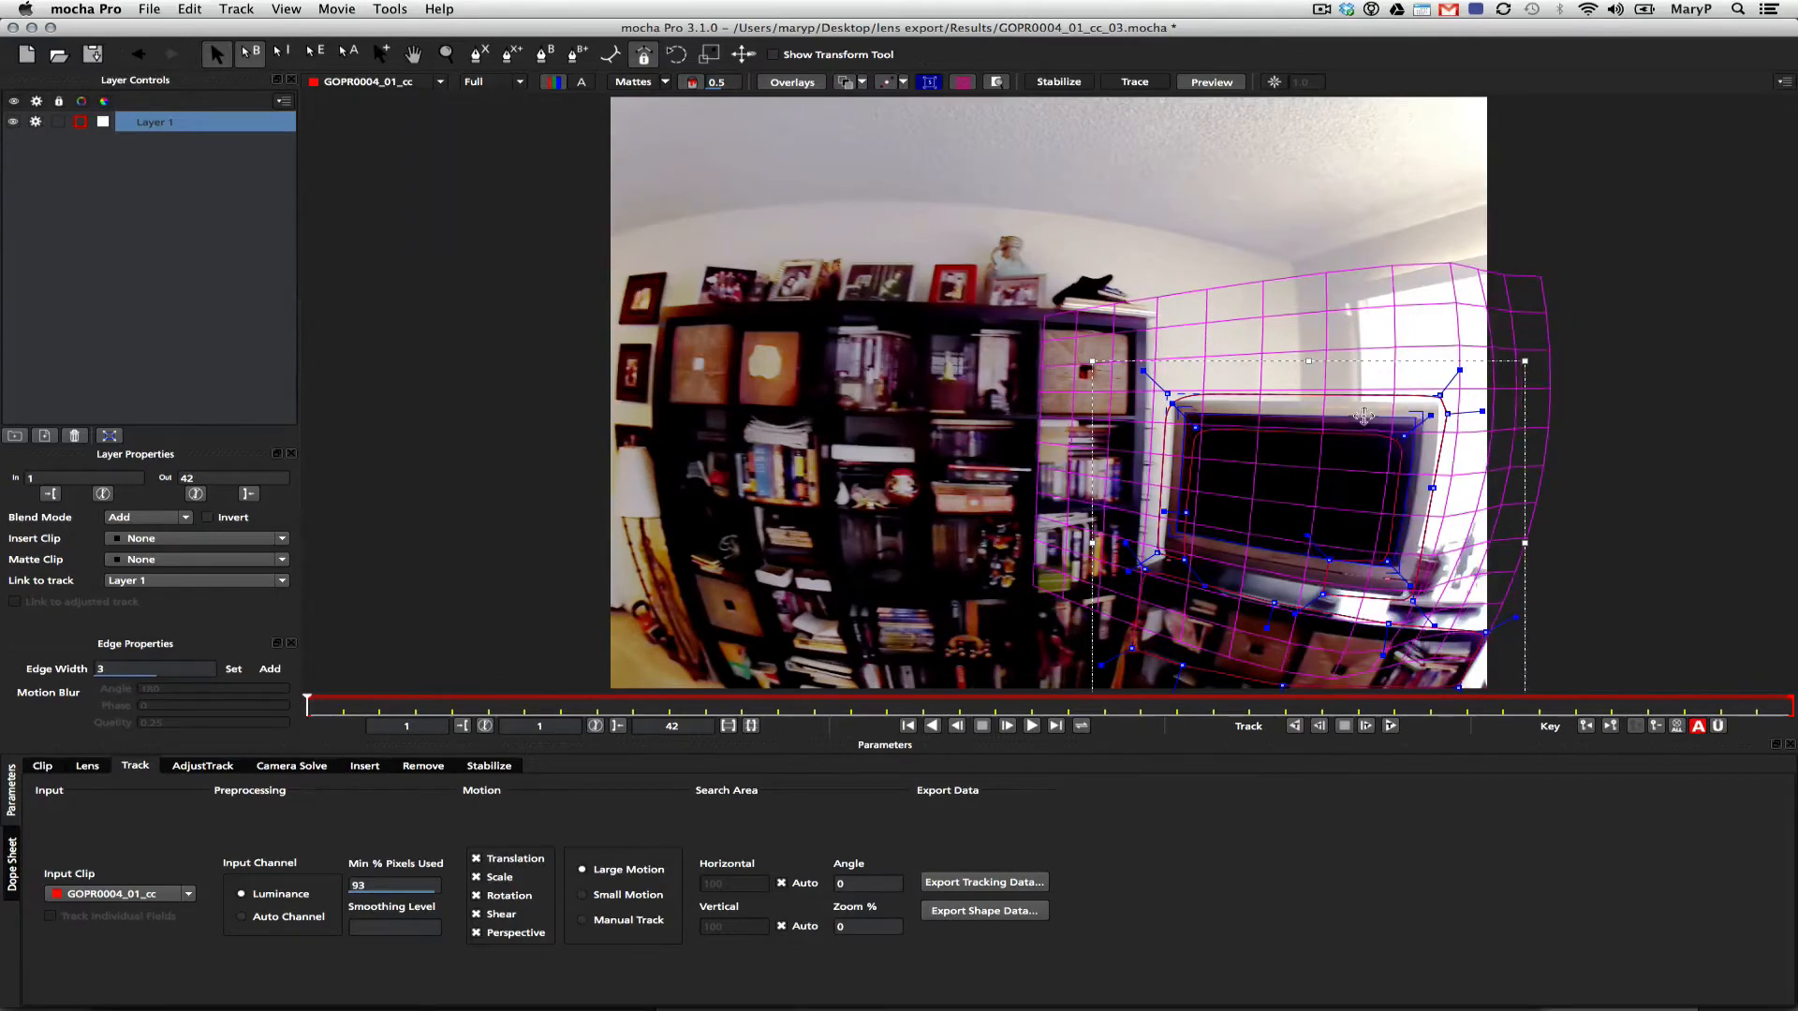
pyautogui.moveTo(1305, 416); pyautogui.dragTo(1305, 421)
pyautogui.moveTo(1179, 459); pyautogui.dragTo(1183, 457)
pyautogui.moveTo(1229, 543); pyautogui.dragTo(1230, 536)
# Track the TV layer forward through the whole clip and return to frame 1.
pyautogui.moveTo(308, 701)
pyautogui.mouseDown()
pyautogui.moveTo(450, 695)
pyautogui.moveTo(308, 698)
pyautogui.mouseUp()
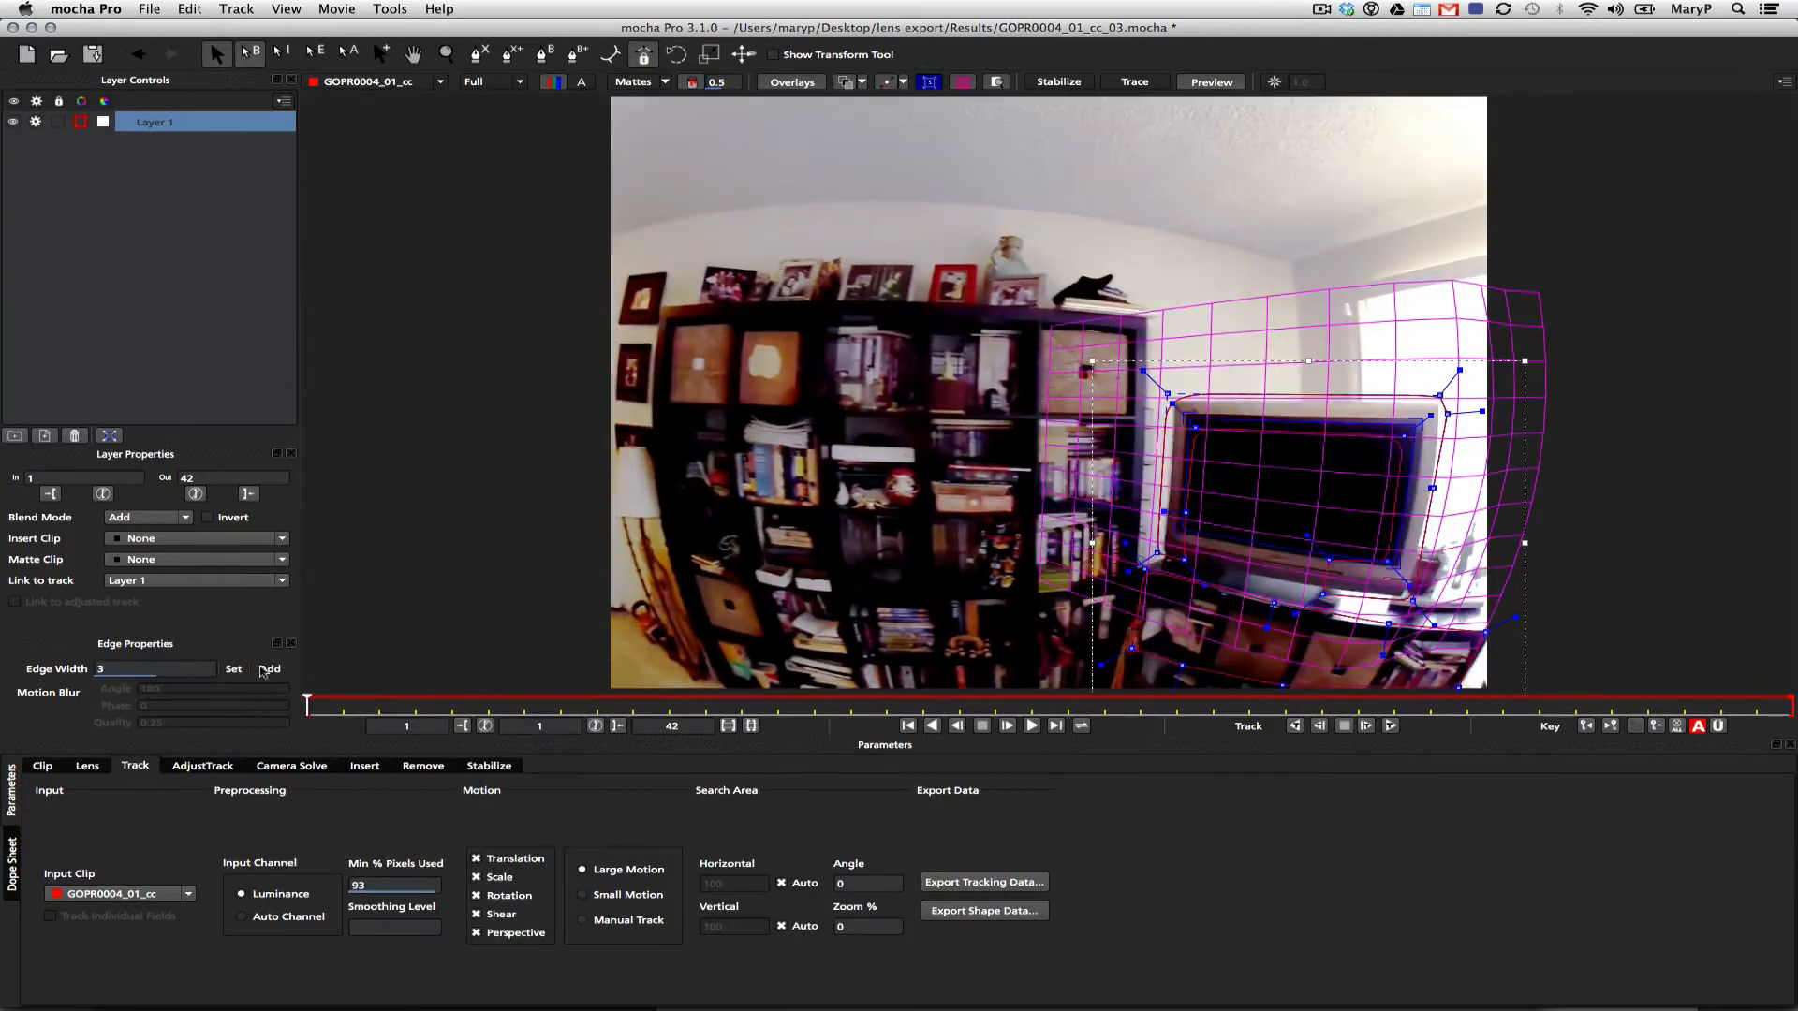
pyautogui.click(1391, 725)
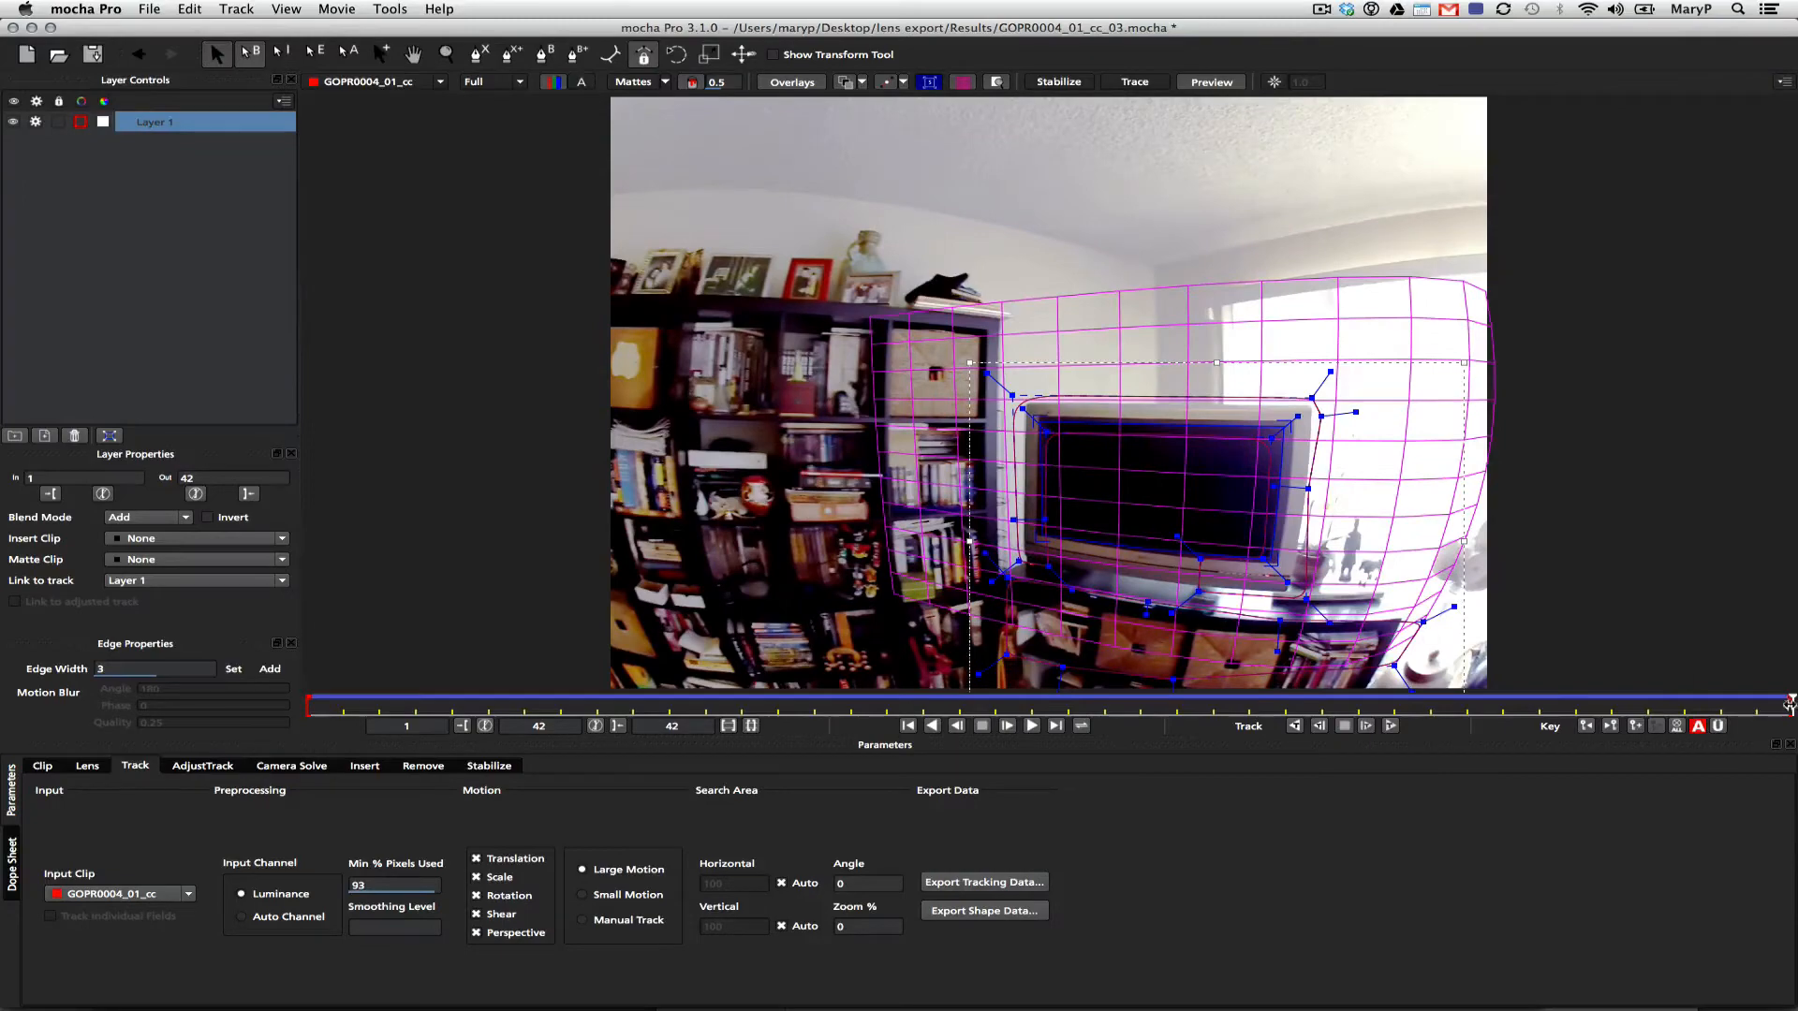
pyautogui.moveTo(1790, 704); pyautogui.dragTo(39, 630)
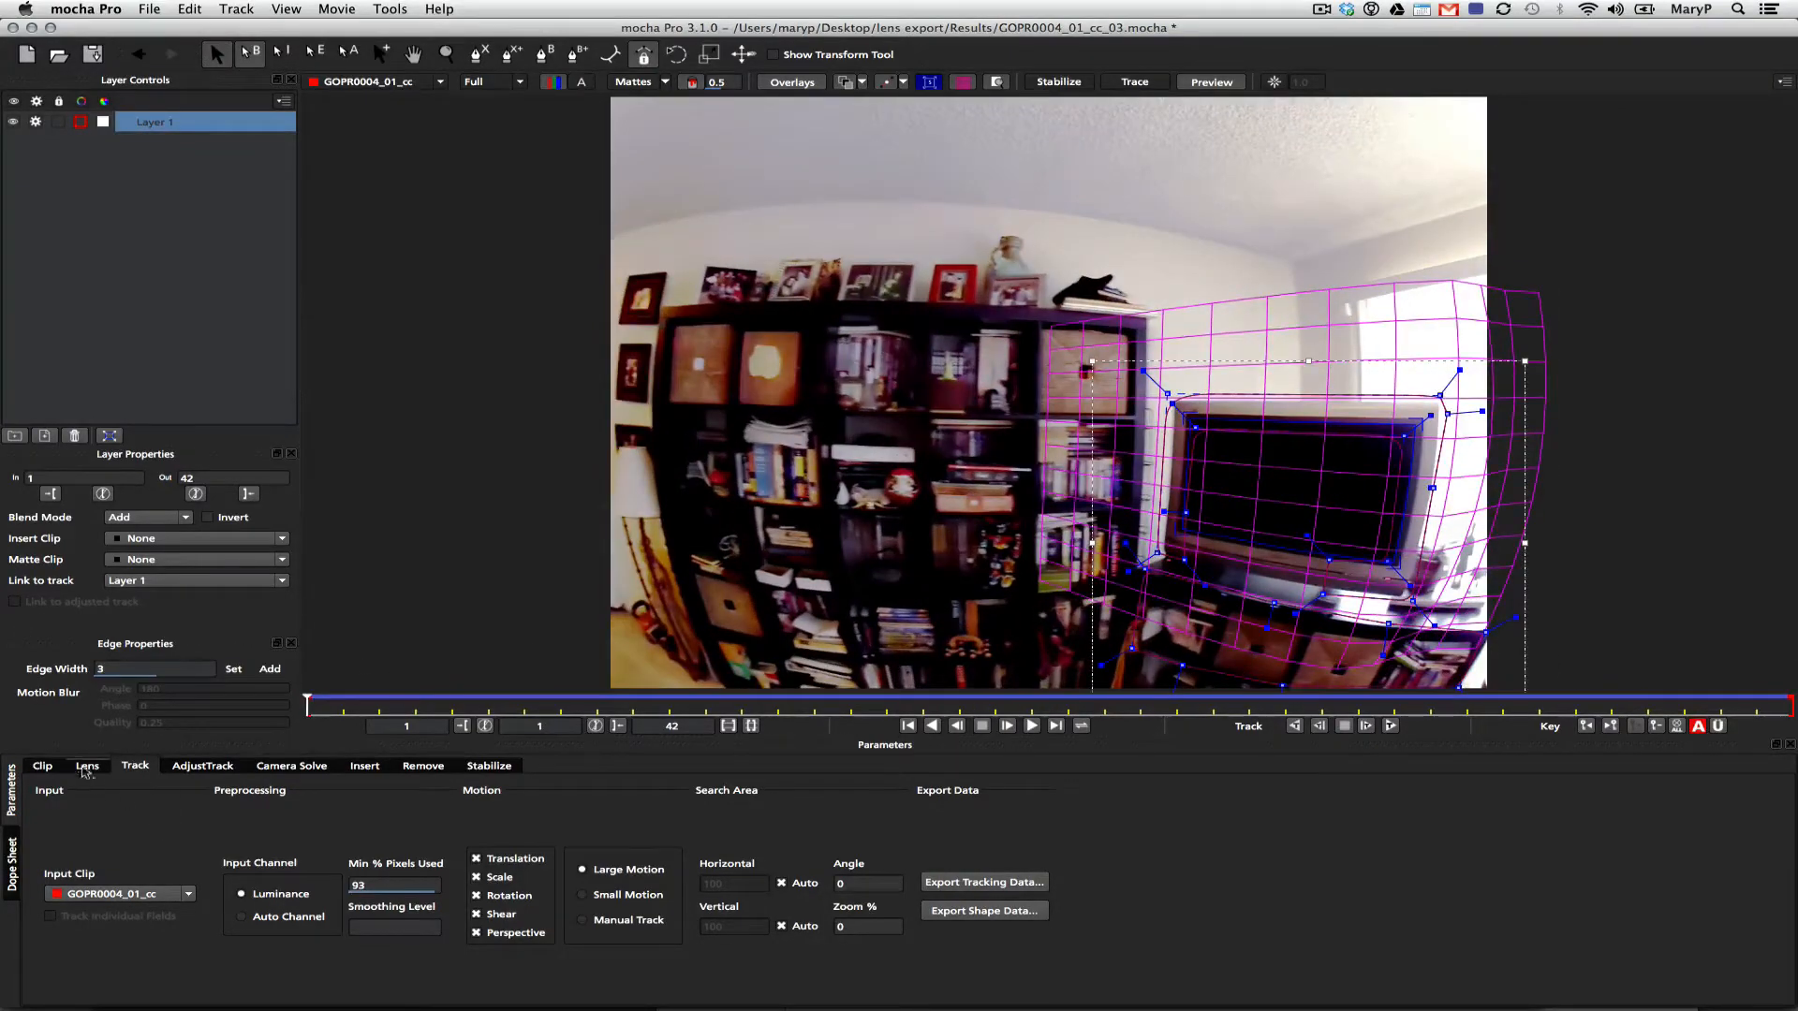
# Render the undistorted version of the whole clip forward from the lens settings.
pyautogui.click(86, 767)
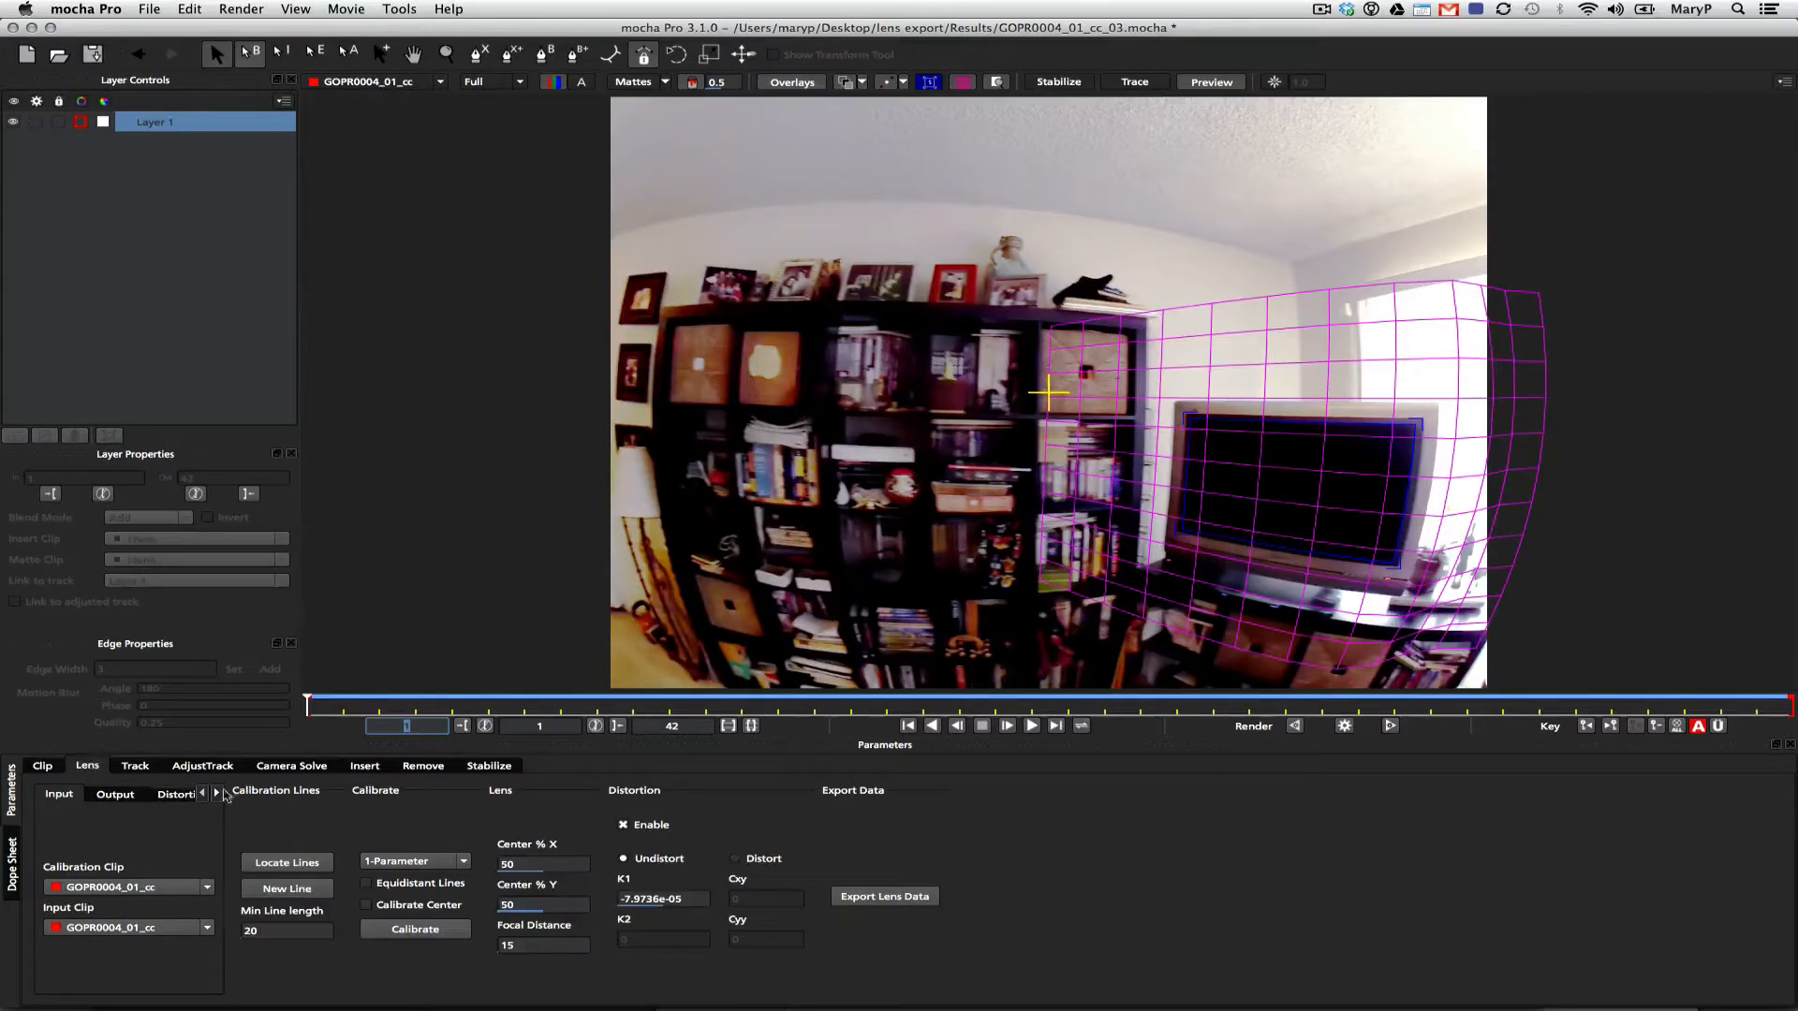
pyautogui.click(1388, 727)
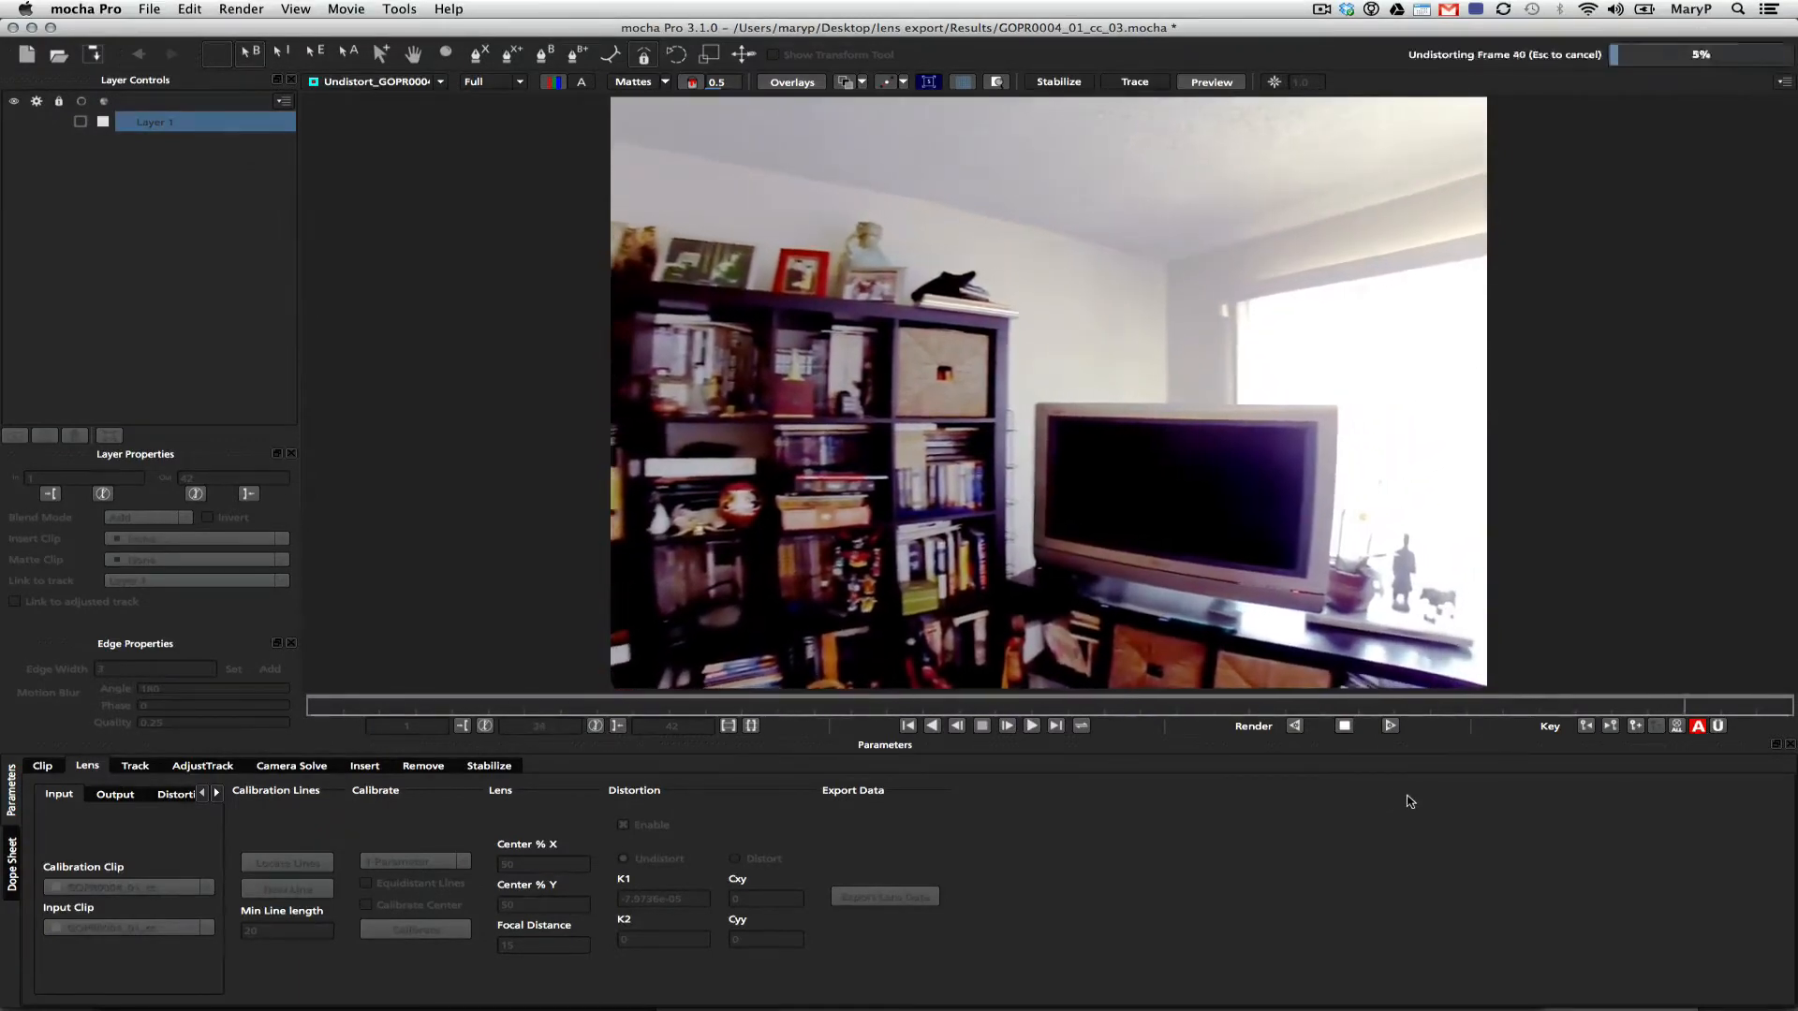
pyautogui.moveTo(1789, 704)
pyautogui.mouseDown()
pyautogui.moveTo(194, 674)
pyautogui.moveTo(1132, 655)
pyautogui.moveTo(1792, 685)
pyautogui.mouseUp()
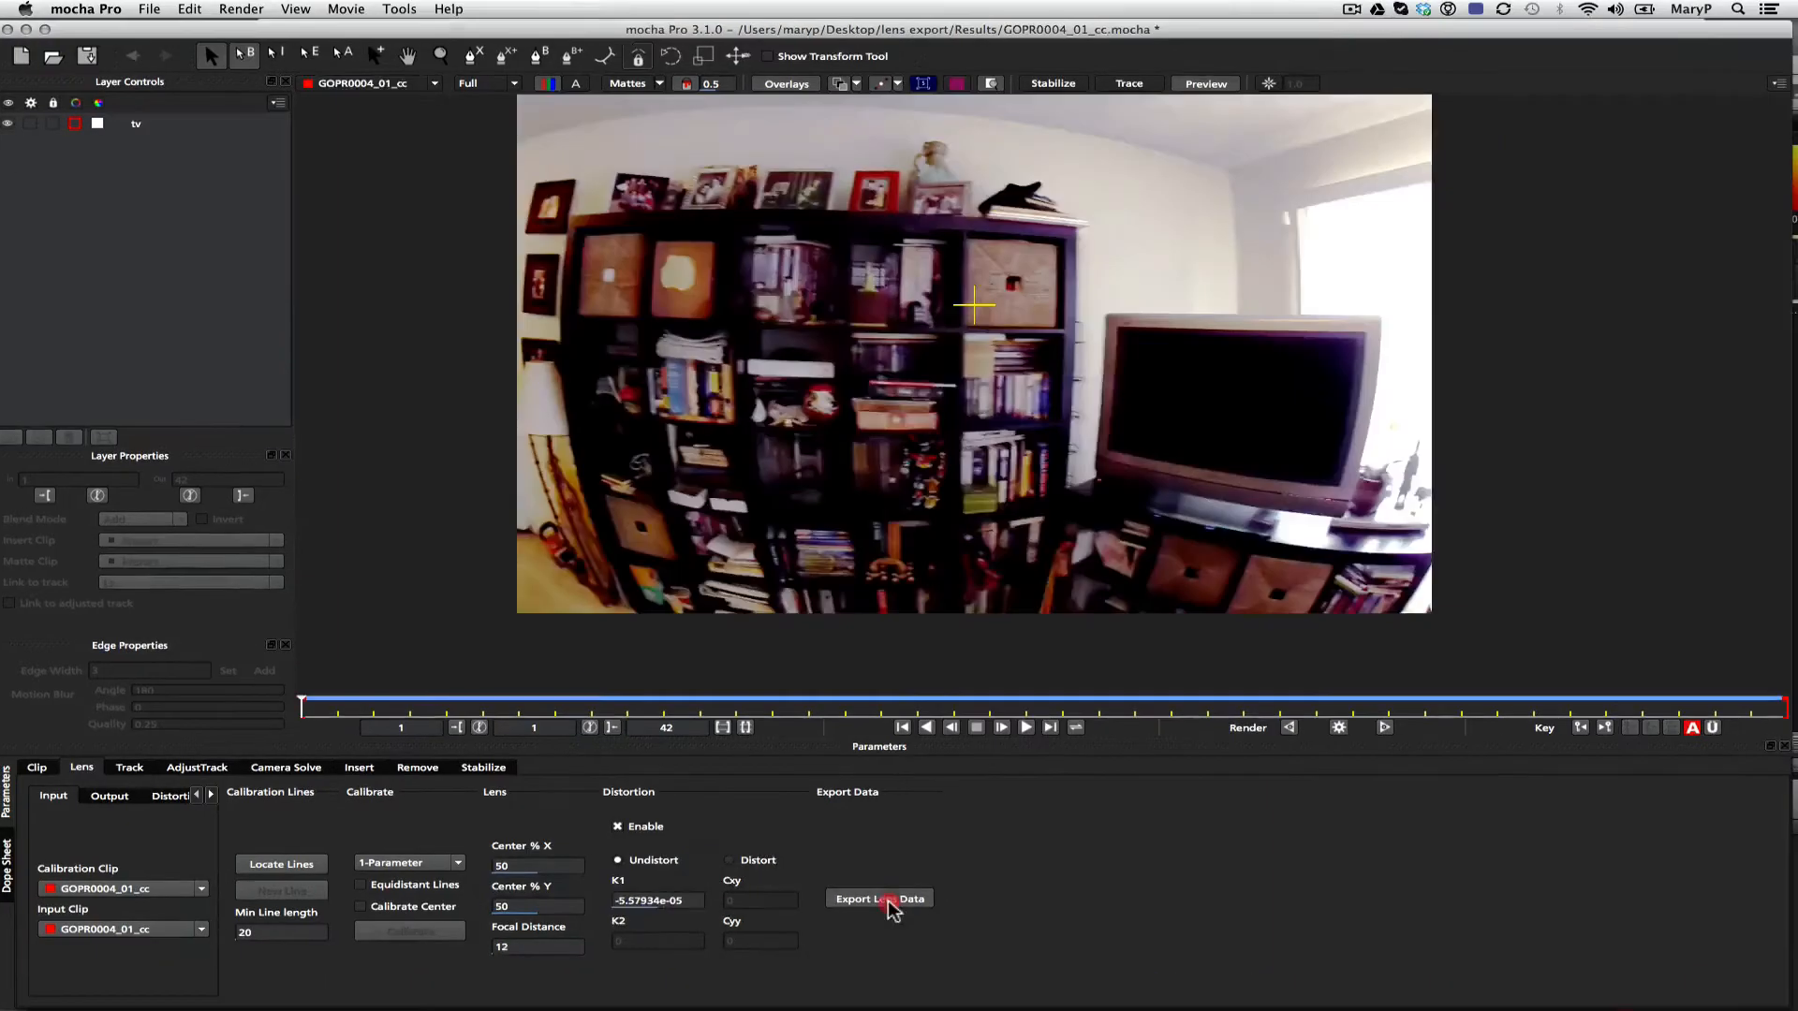
# Start a lens data export as an Undistort Distortion Map Clip at 1280 by 960, directed to the Results folder.
pyautogui.click(888, 900)
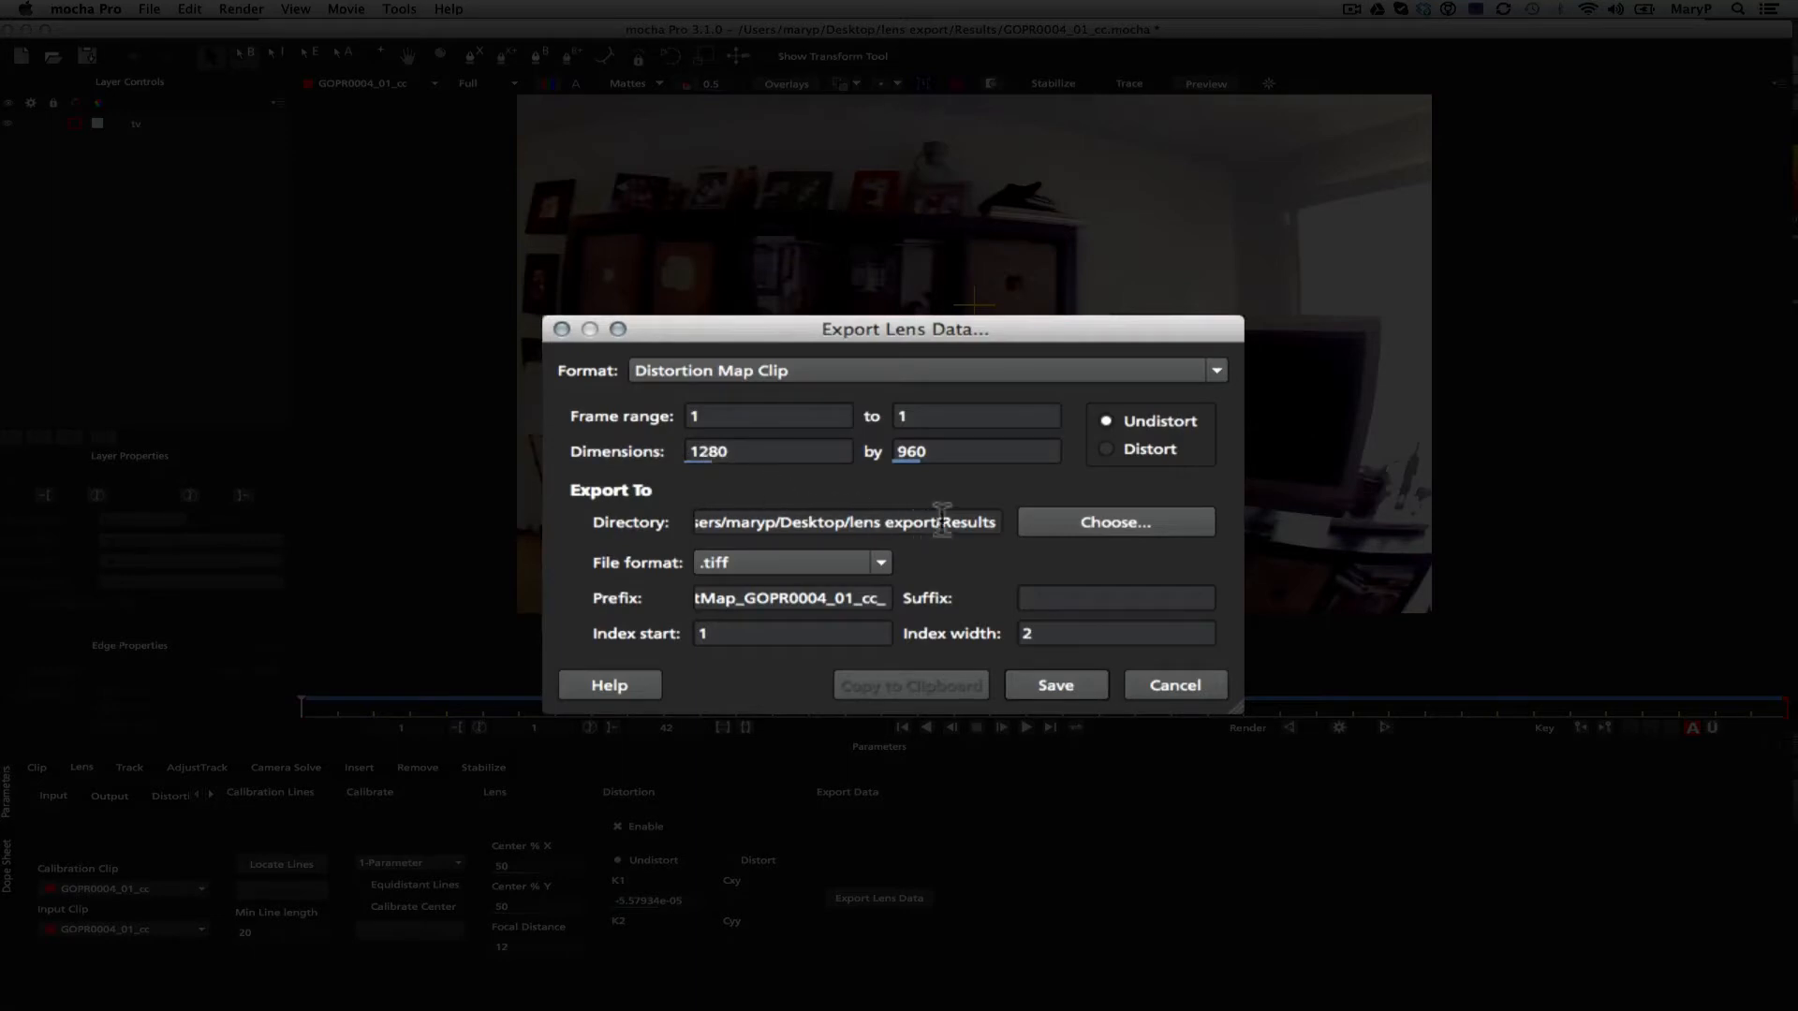
pyautogui.click(1076, 523)
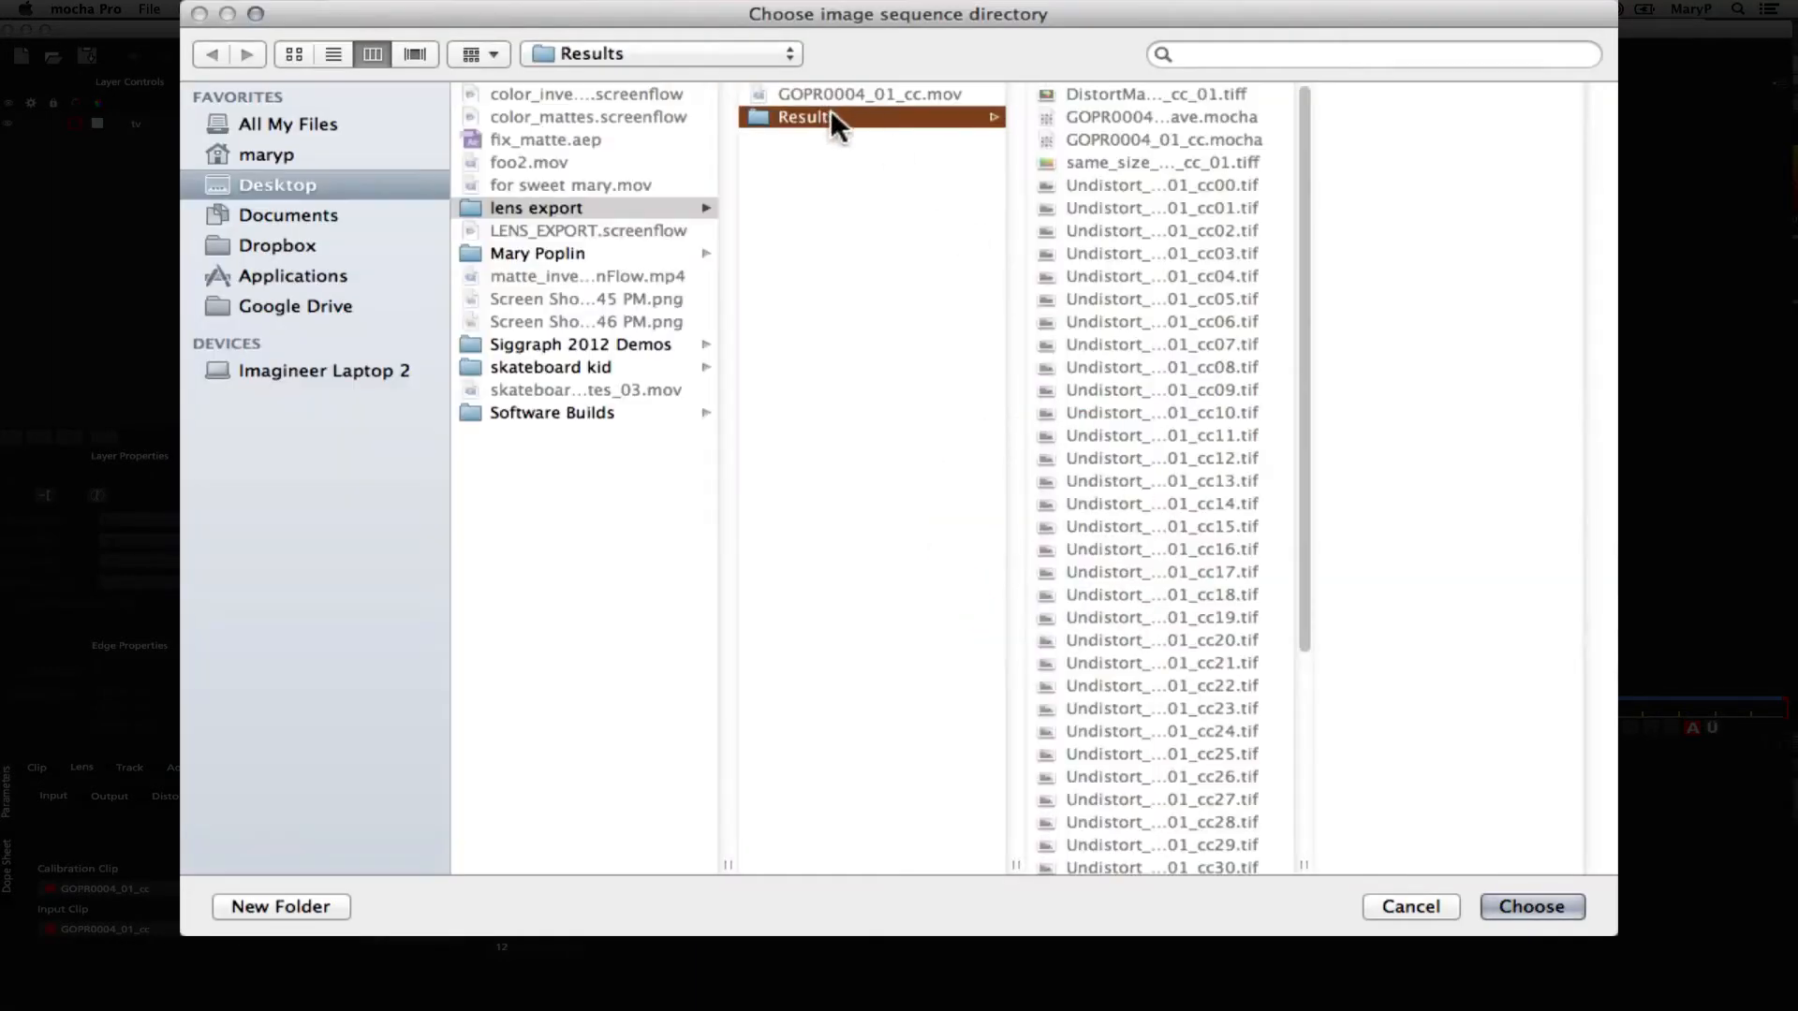
pyautogui.click(829, 116)
pyautogui.click(1526, 907)
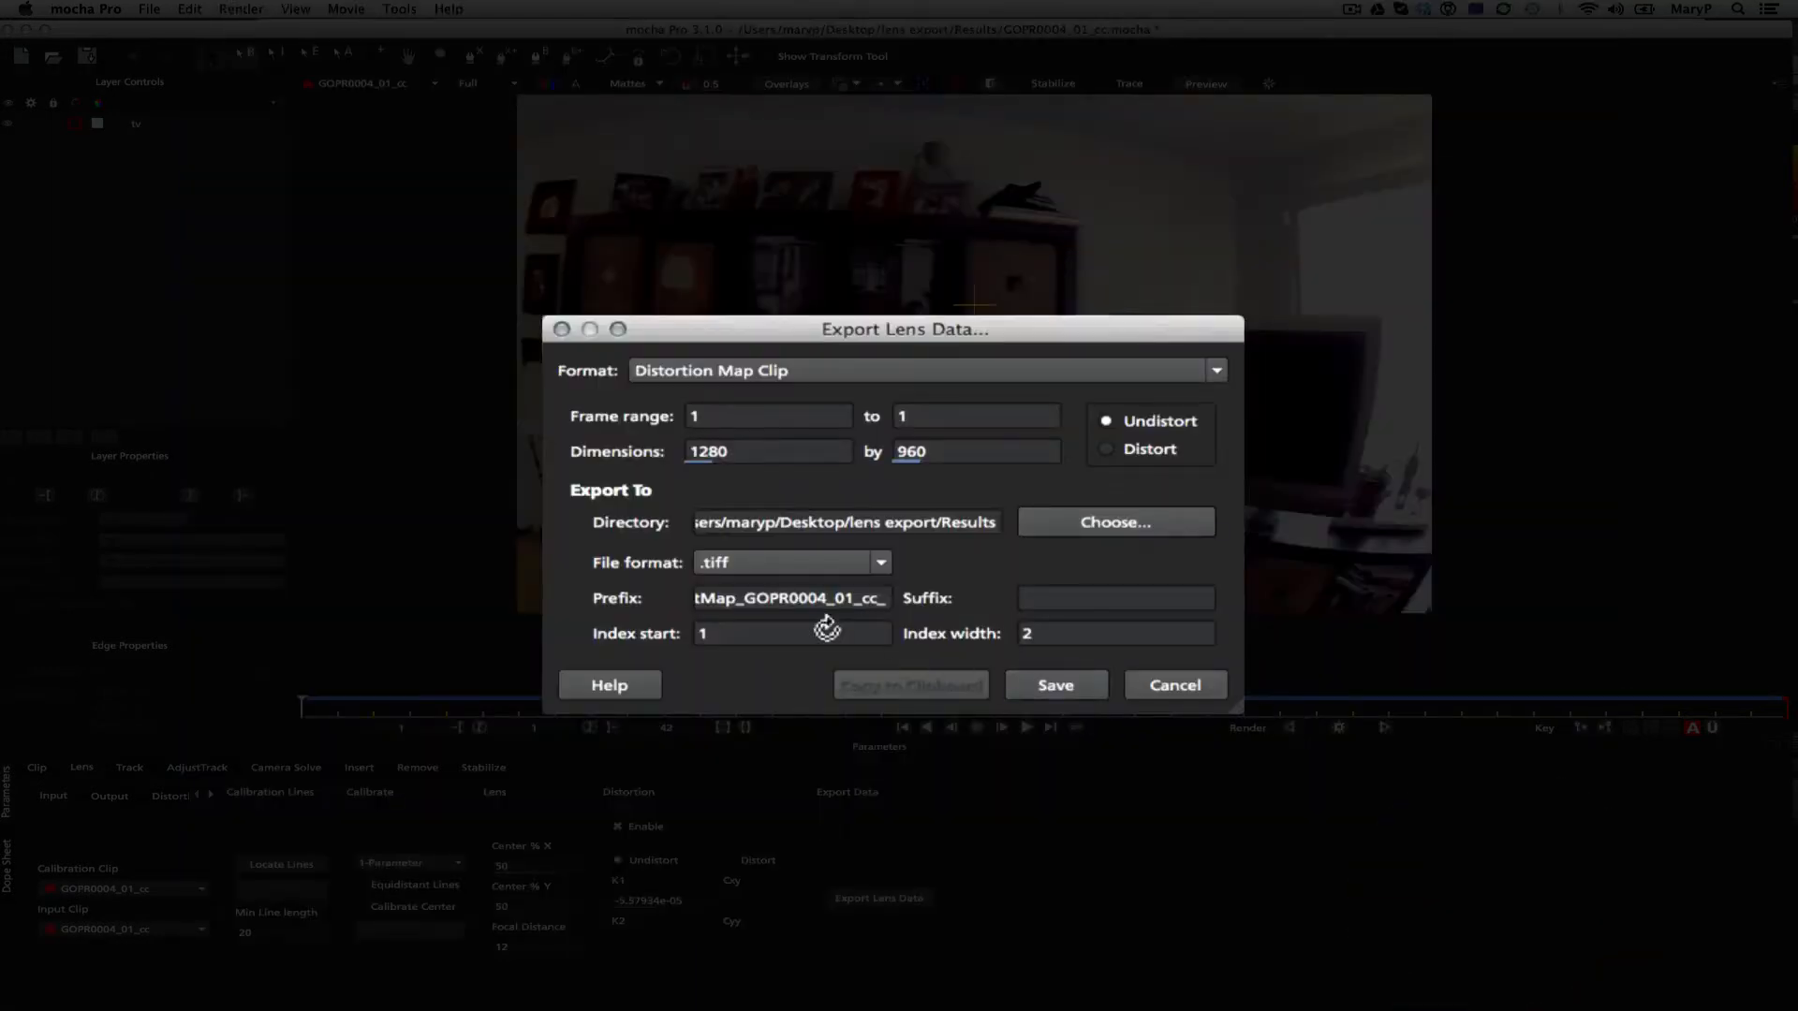
# Add 1280_960_ to the start of the UndistortMap file prefix and save the export.
pyautogui.moveTo(717, 600)
pyautogui.mouseDown()
pyautogui.moveTo(634, 602)
pyautogui.moveTo(736, 603)
pyautogui.mouseUp()
pyautogui.click(699, 604)
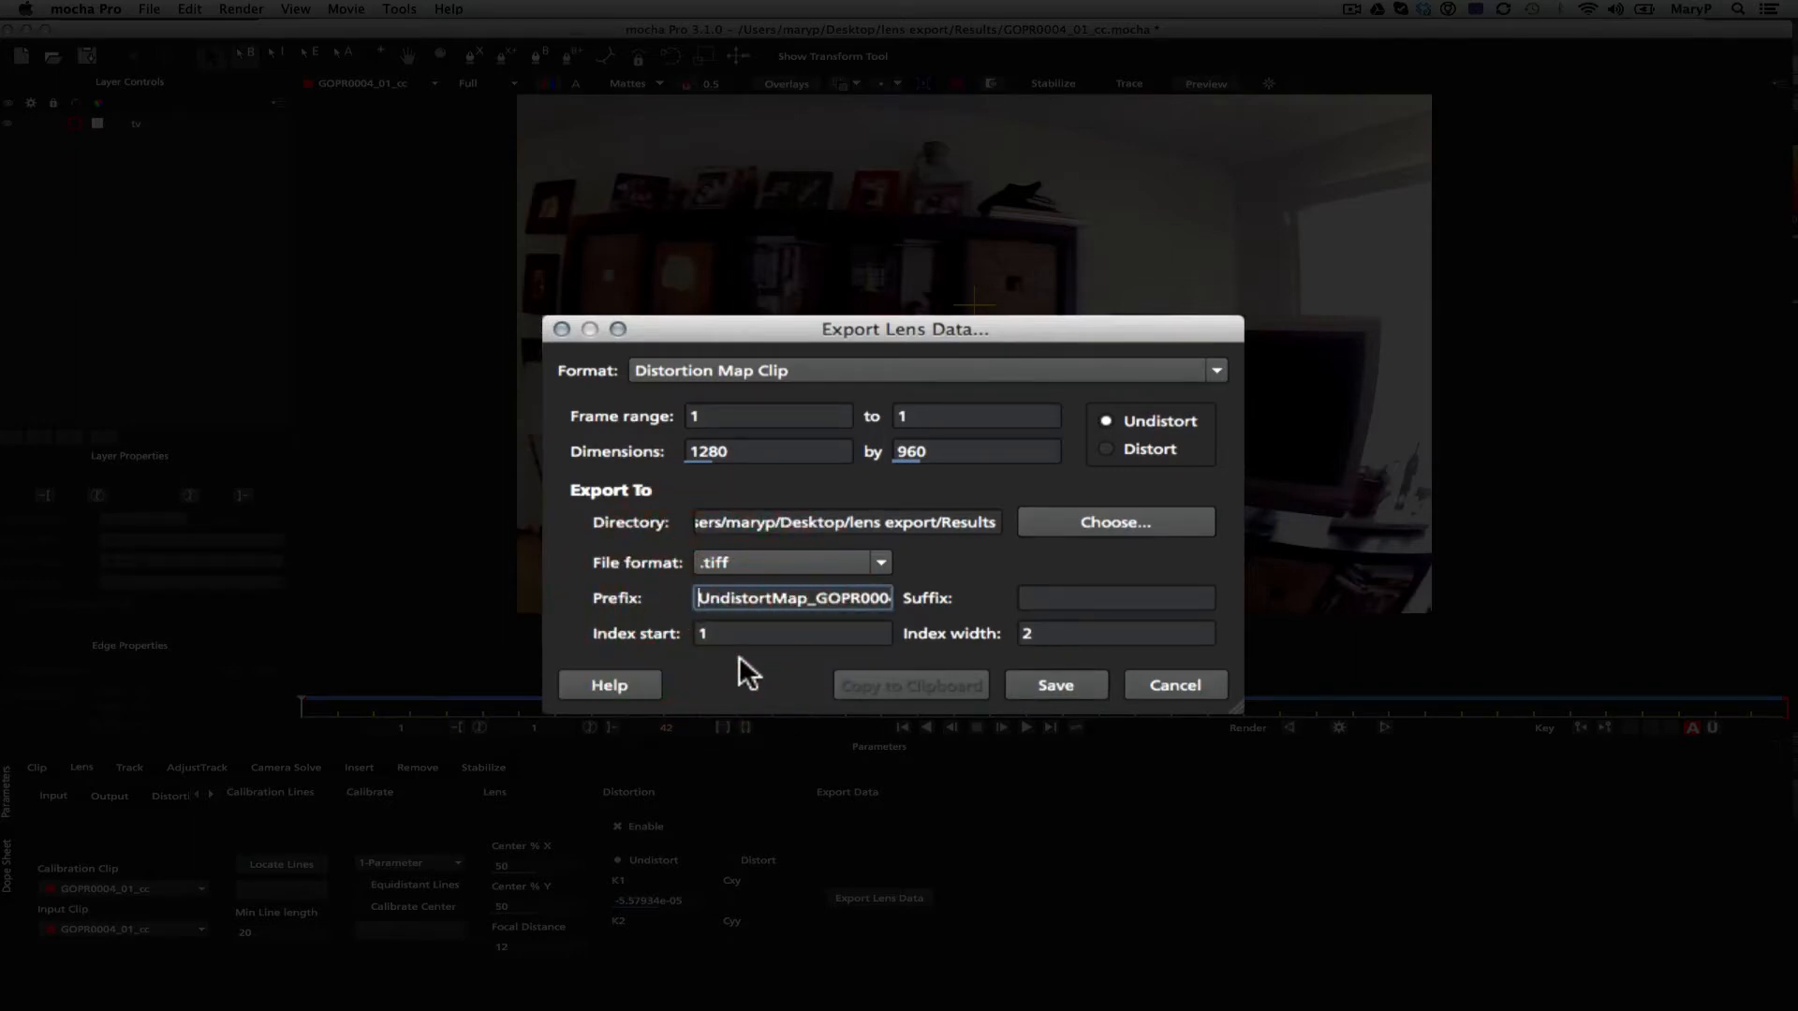
pyautogui.write('1280_')
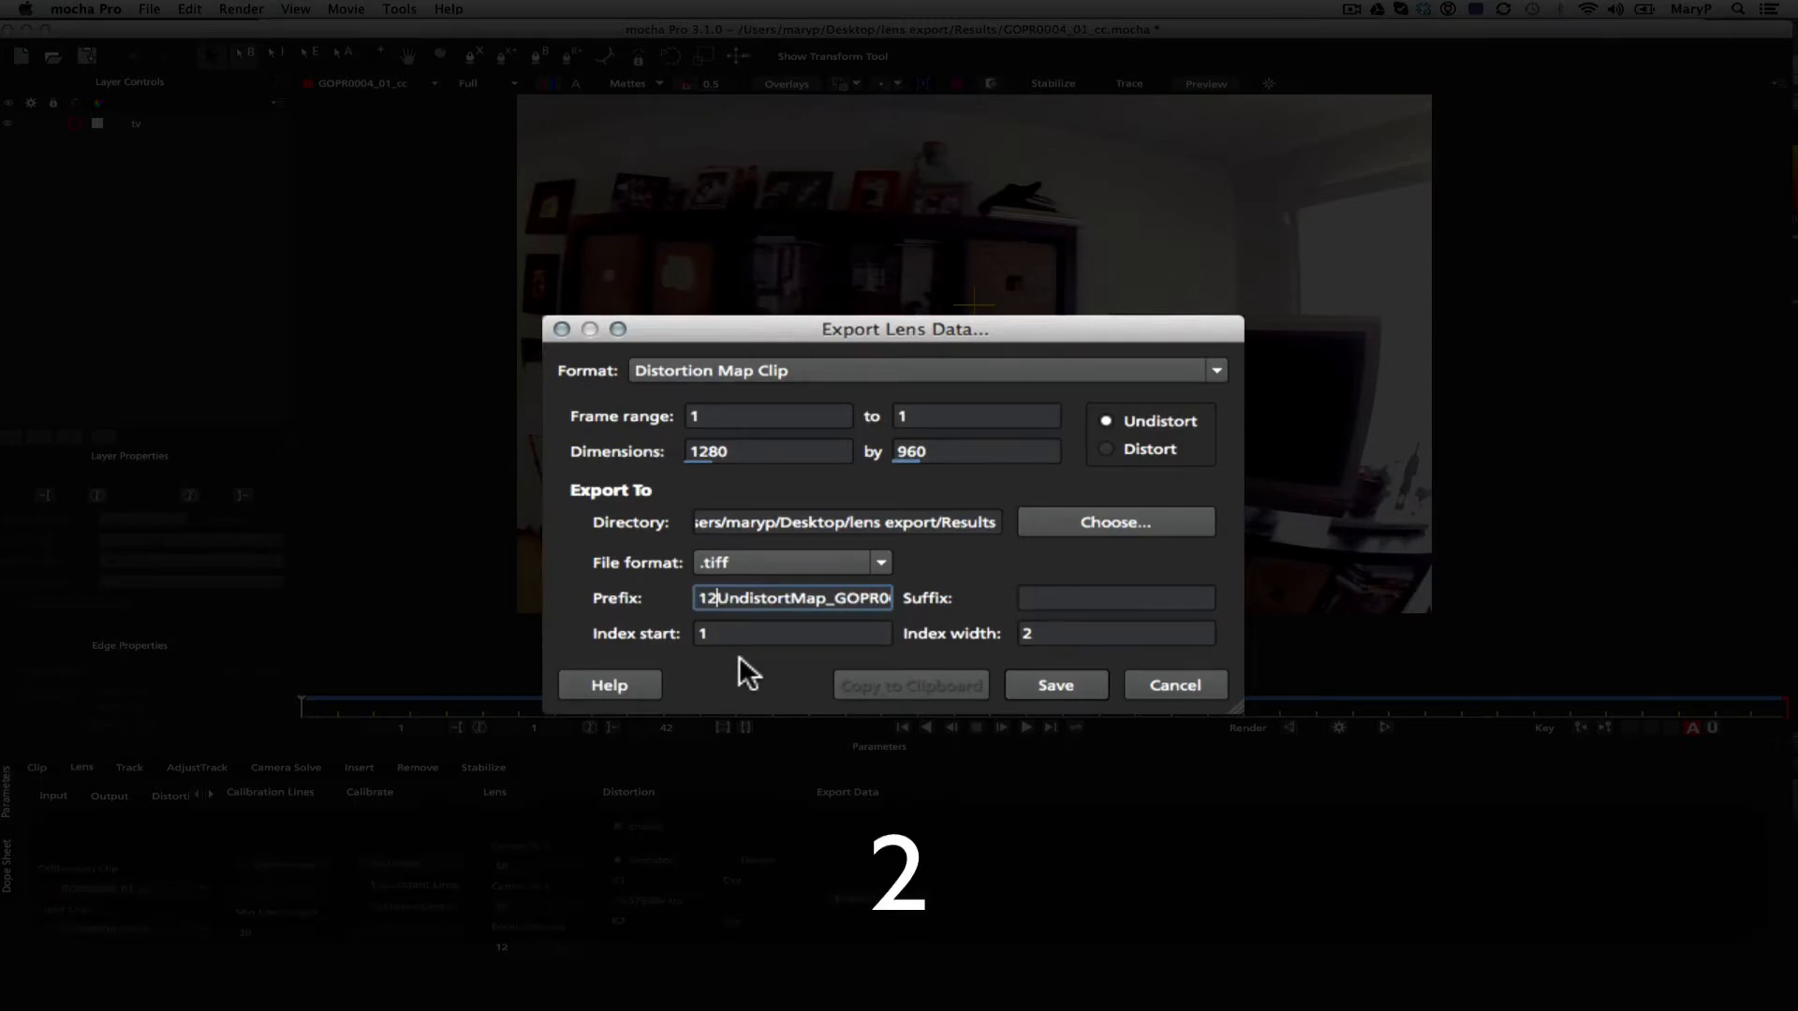
pyautogui.write('960_')
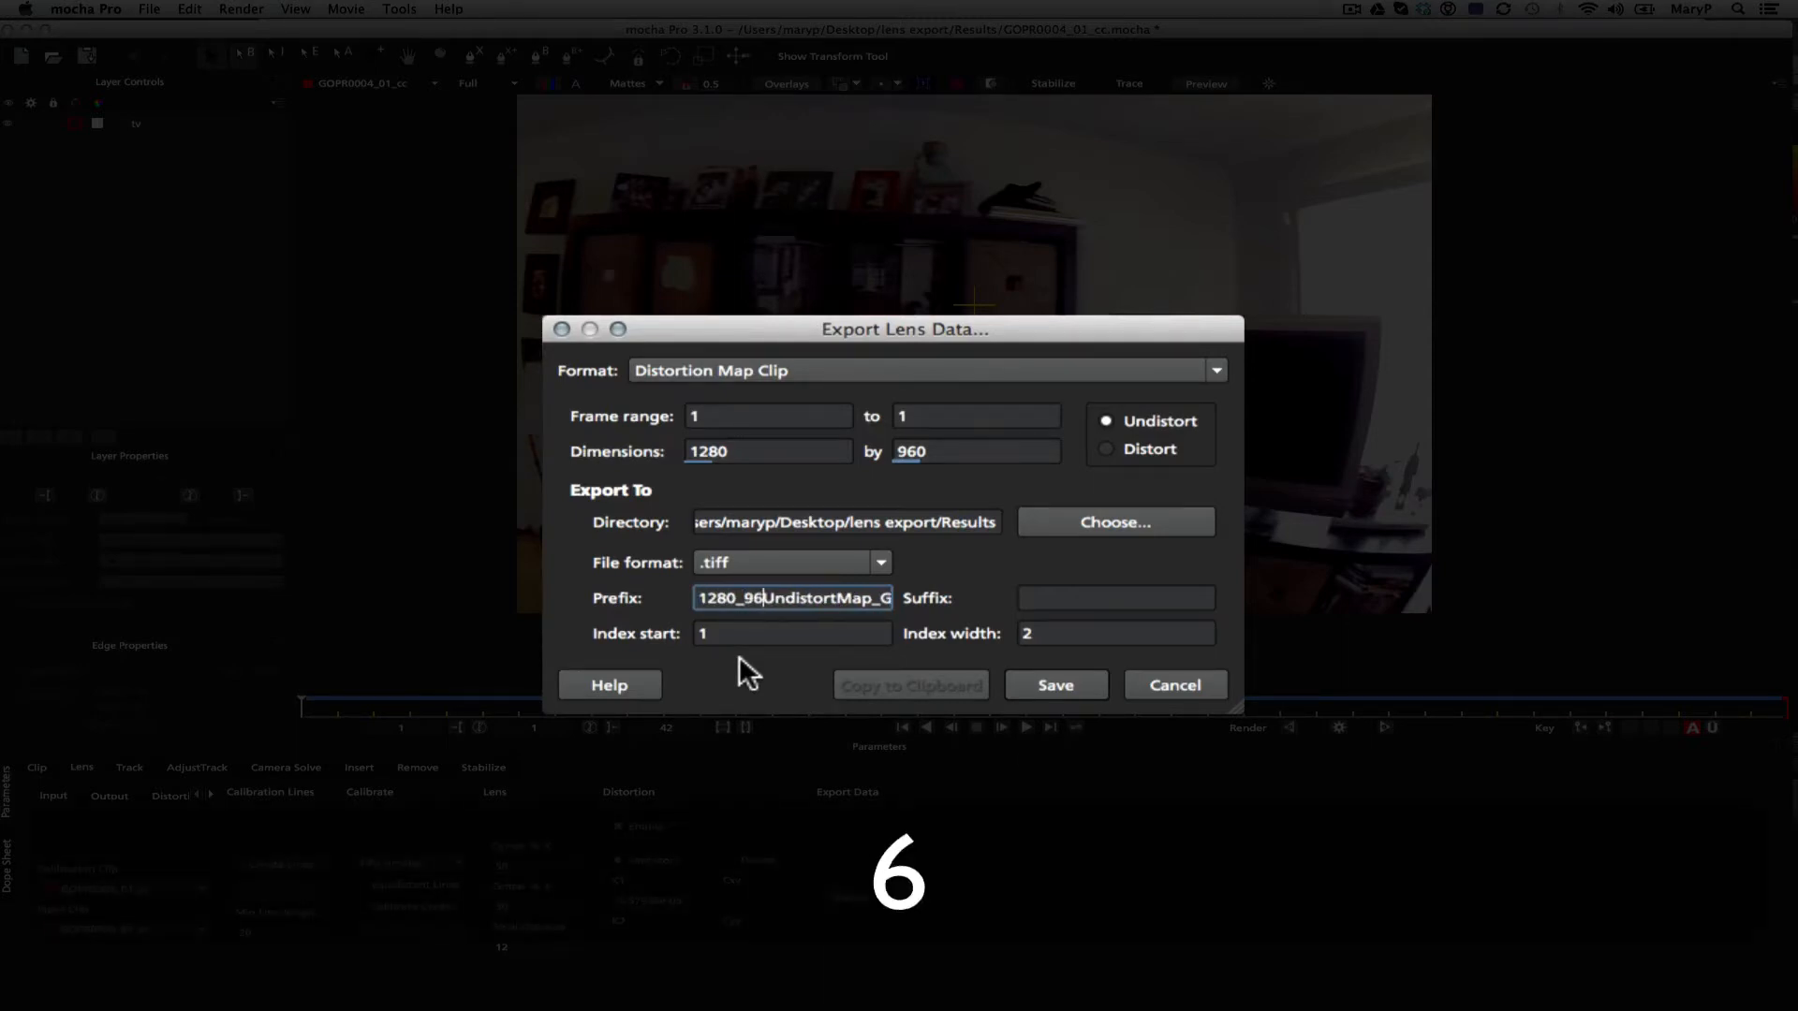
pyautogui.click(1065, 691)
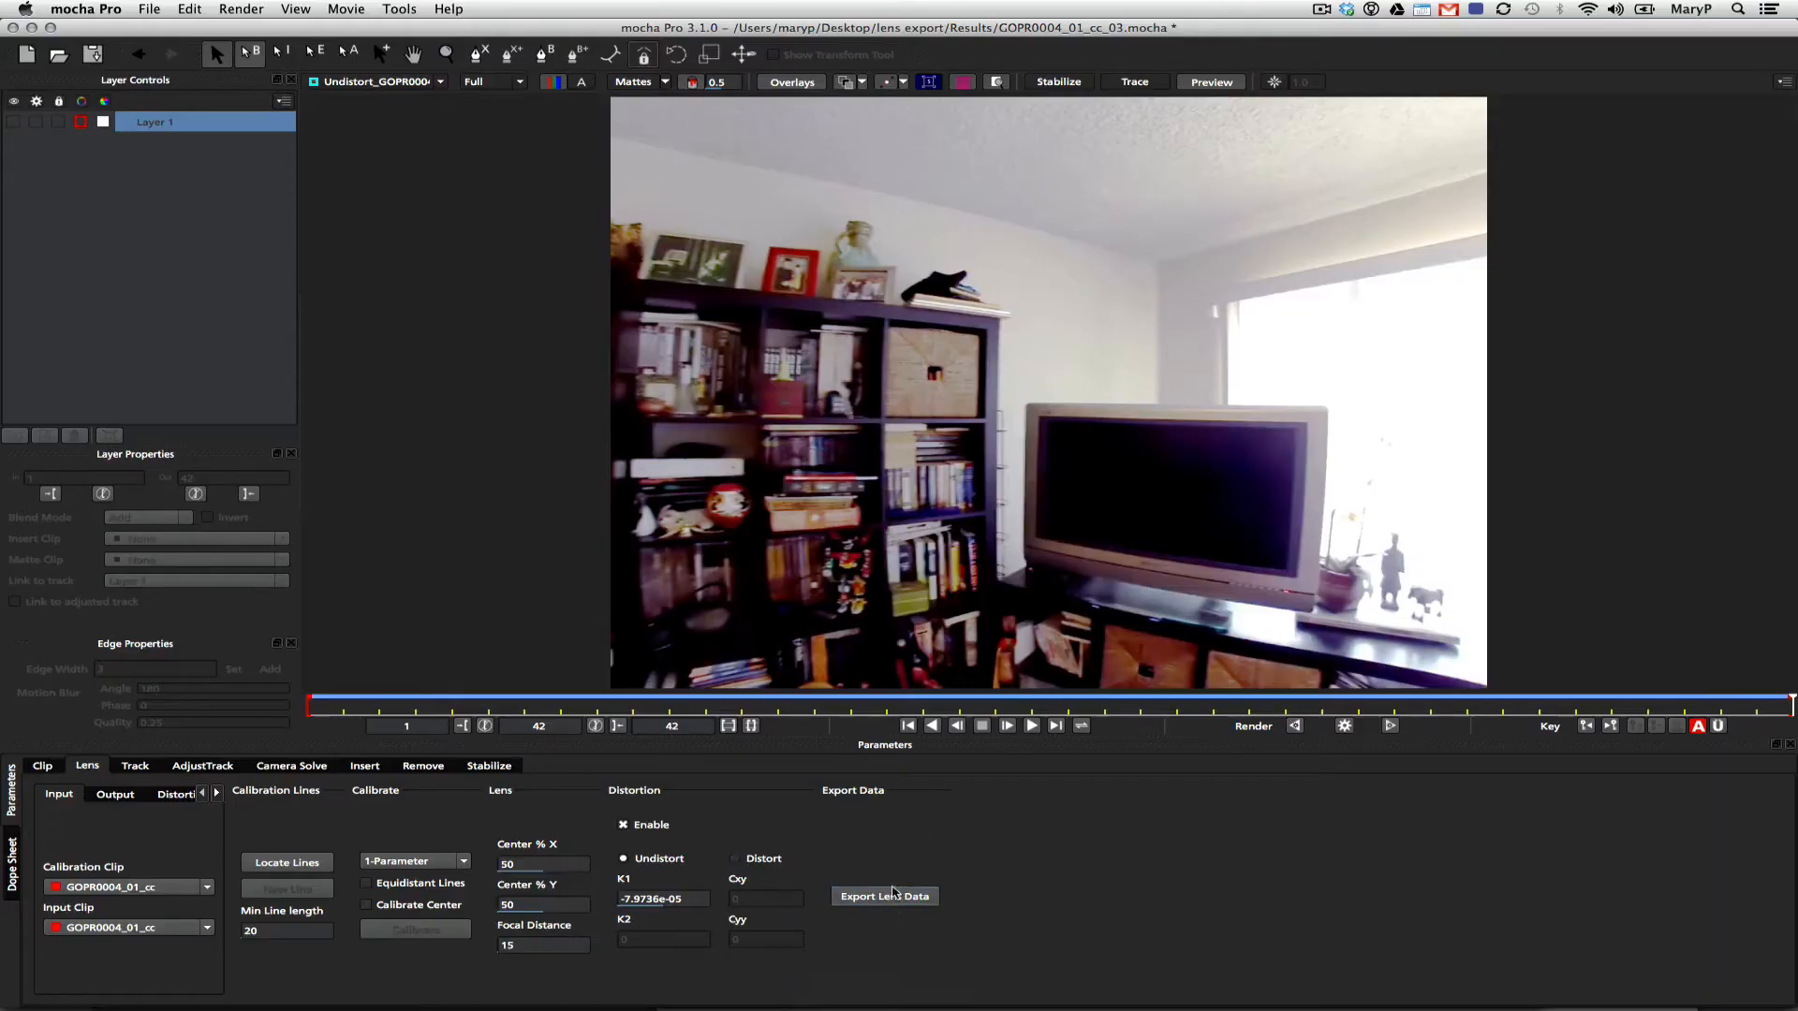
# Export the lens data as a Distort Distortion Map Clip at 3840 by 2880 in .tiff format to the Results folder.
pyautogui.click(885, 896)
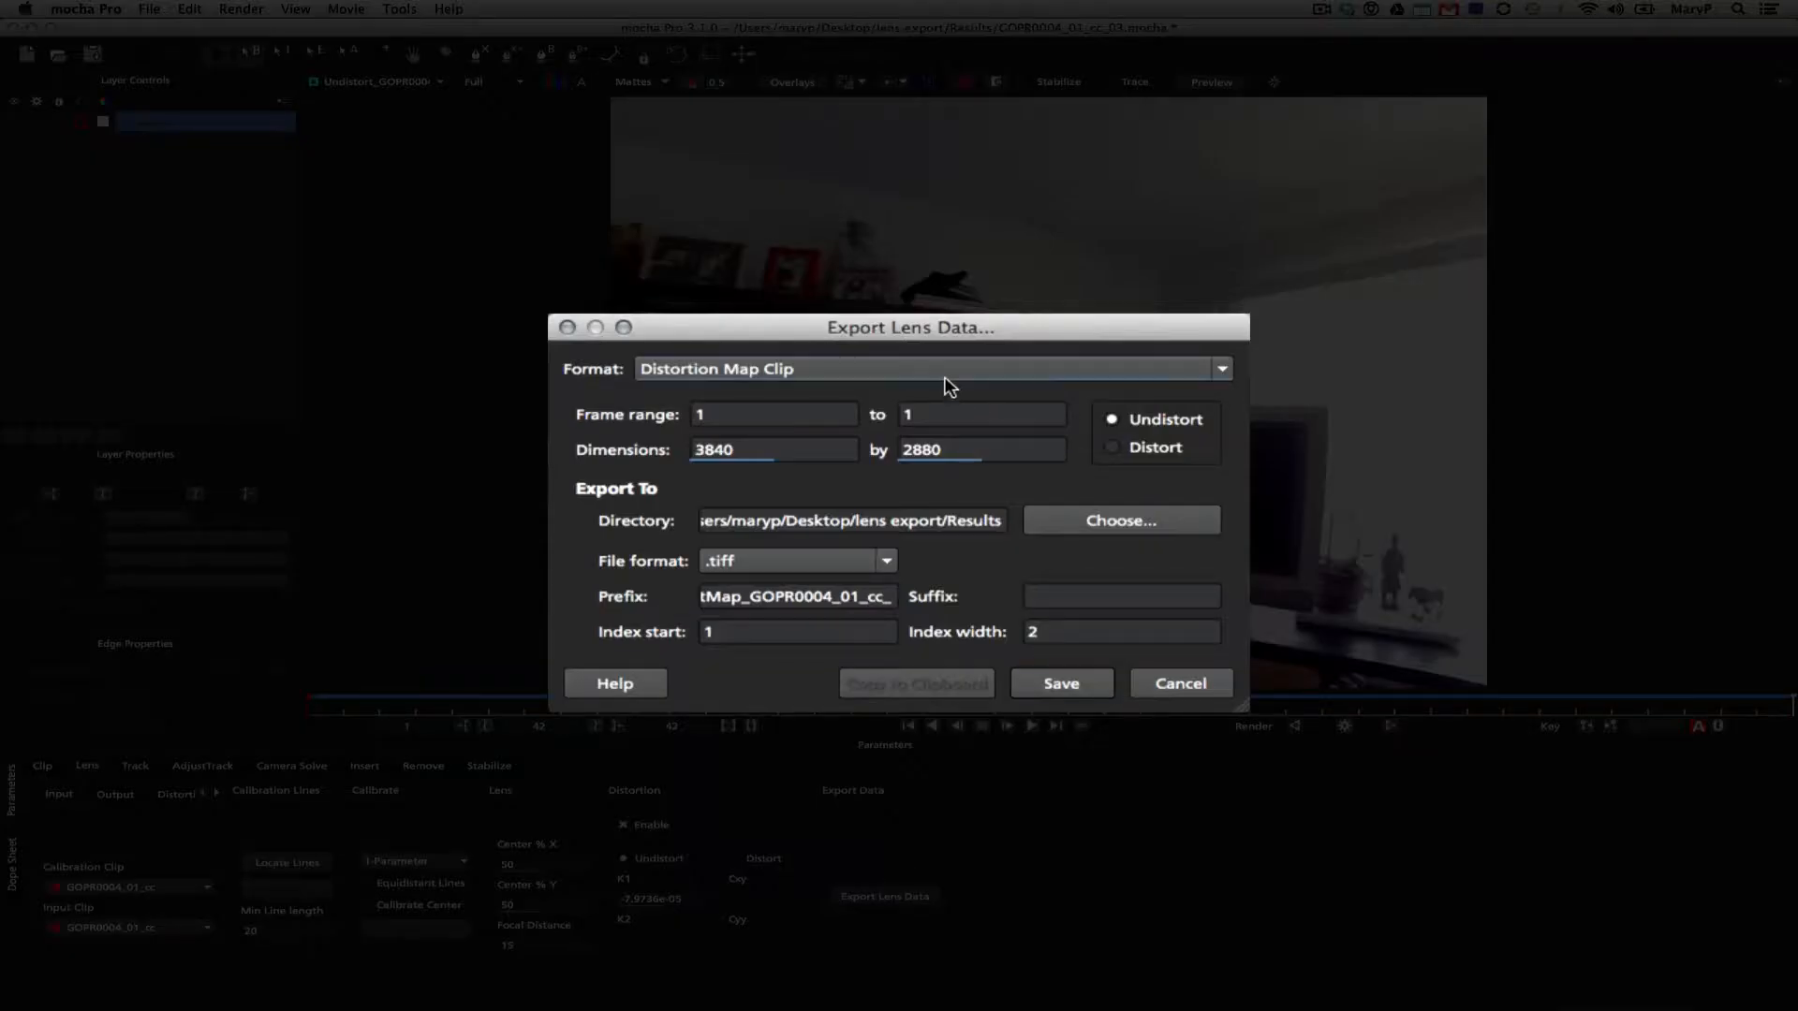
pyautogui.click(1112, 448)
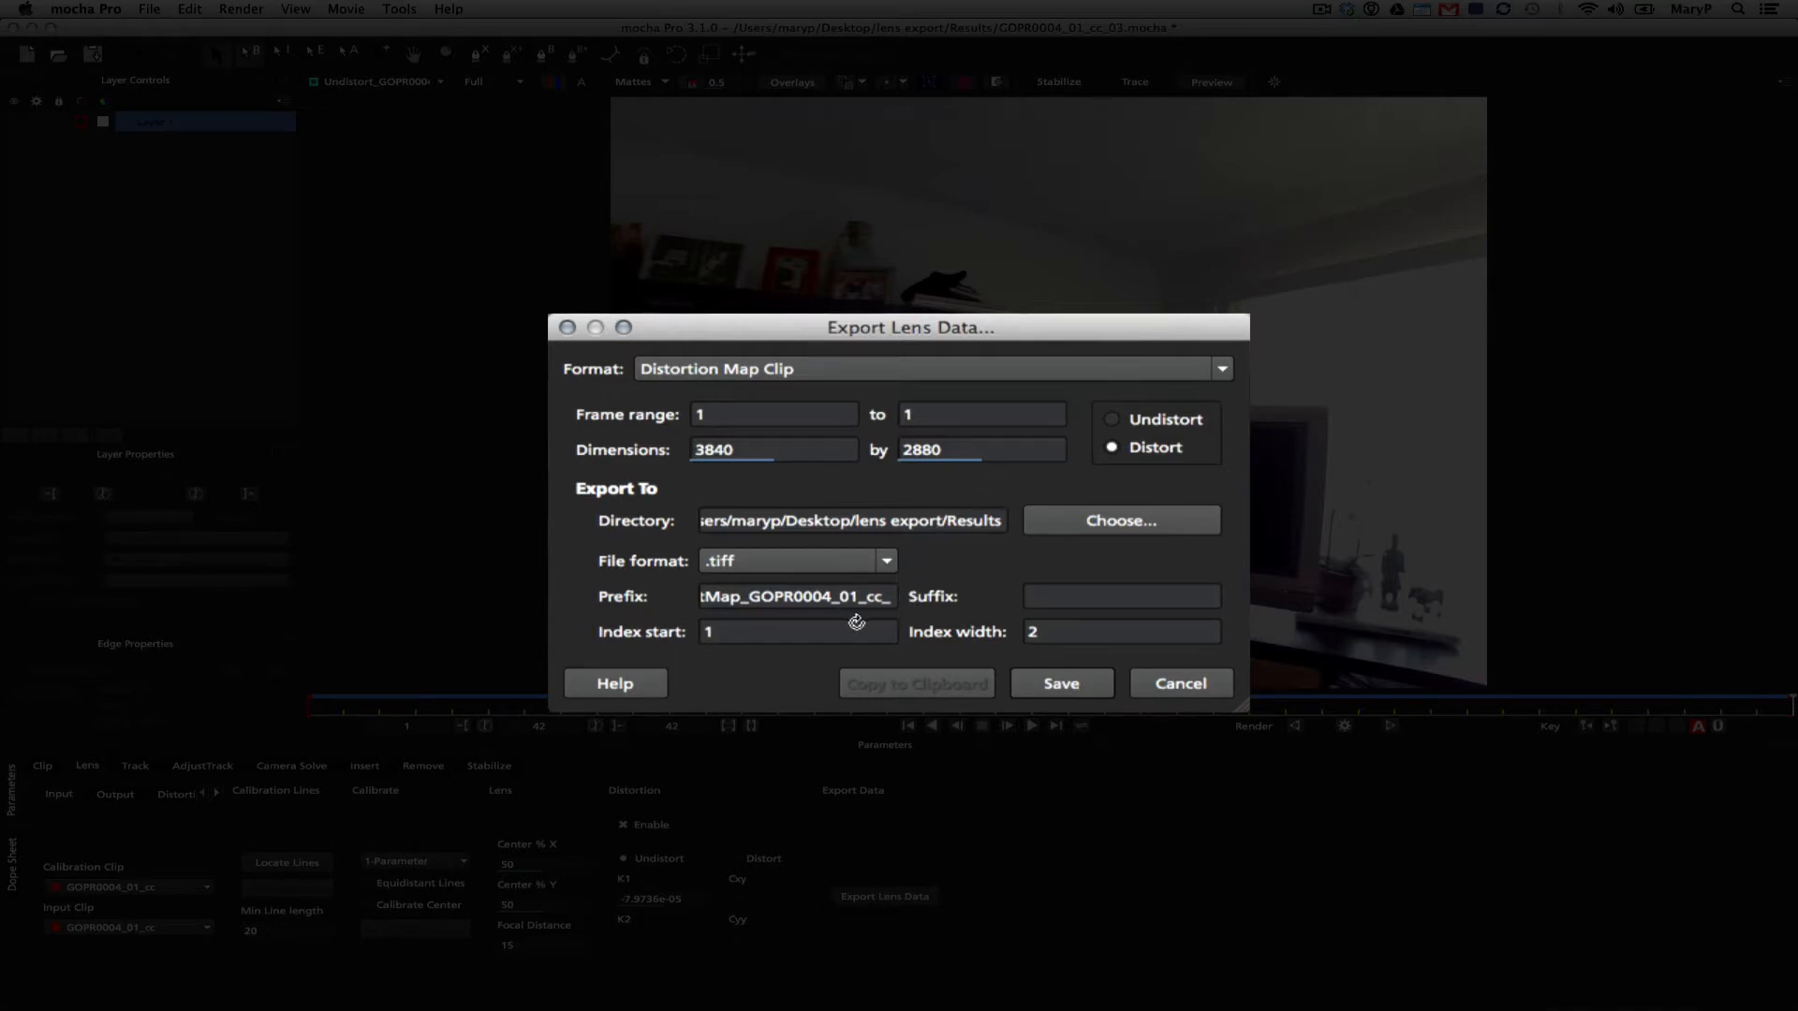
pyautogui.click(782, 598)
pyautogui.moveTo(778, 603); pyautogui.dragTo(643, 583)
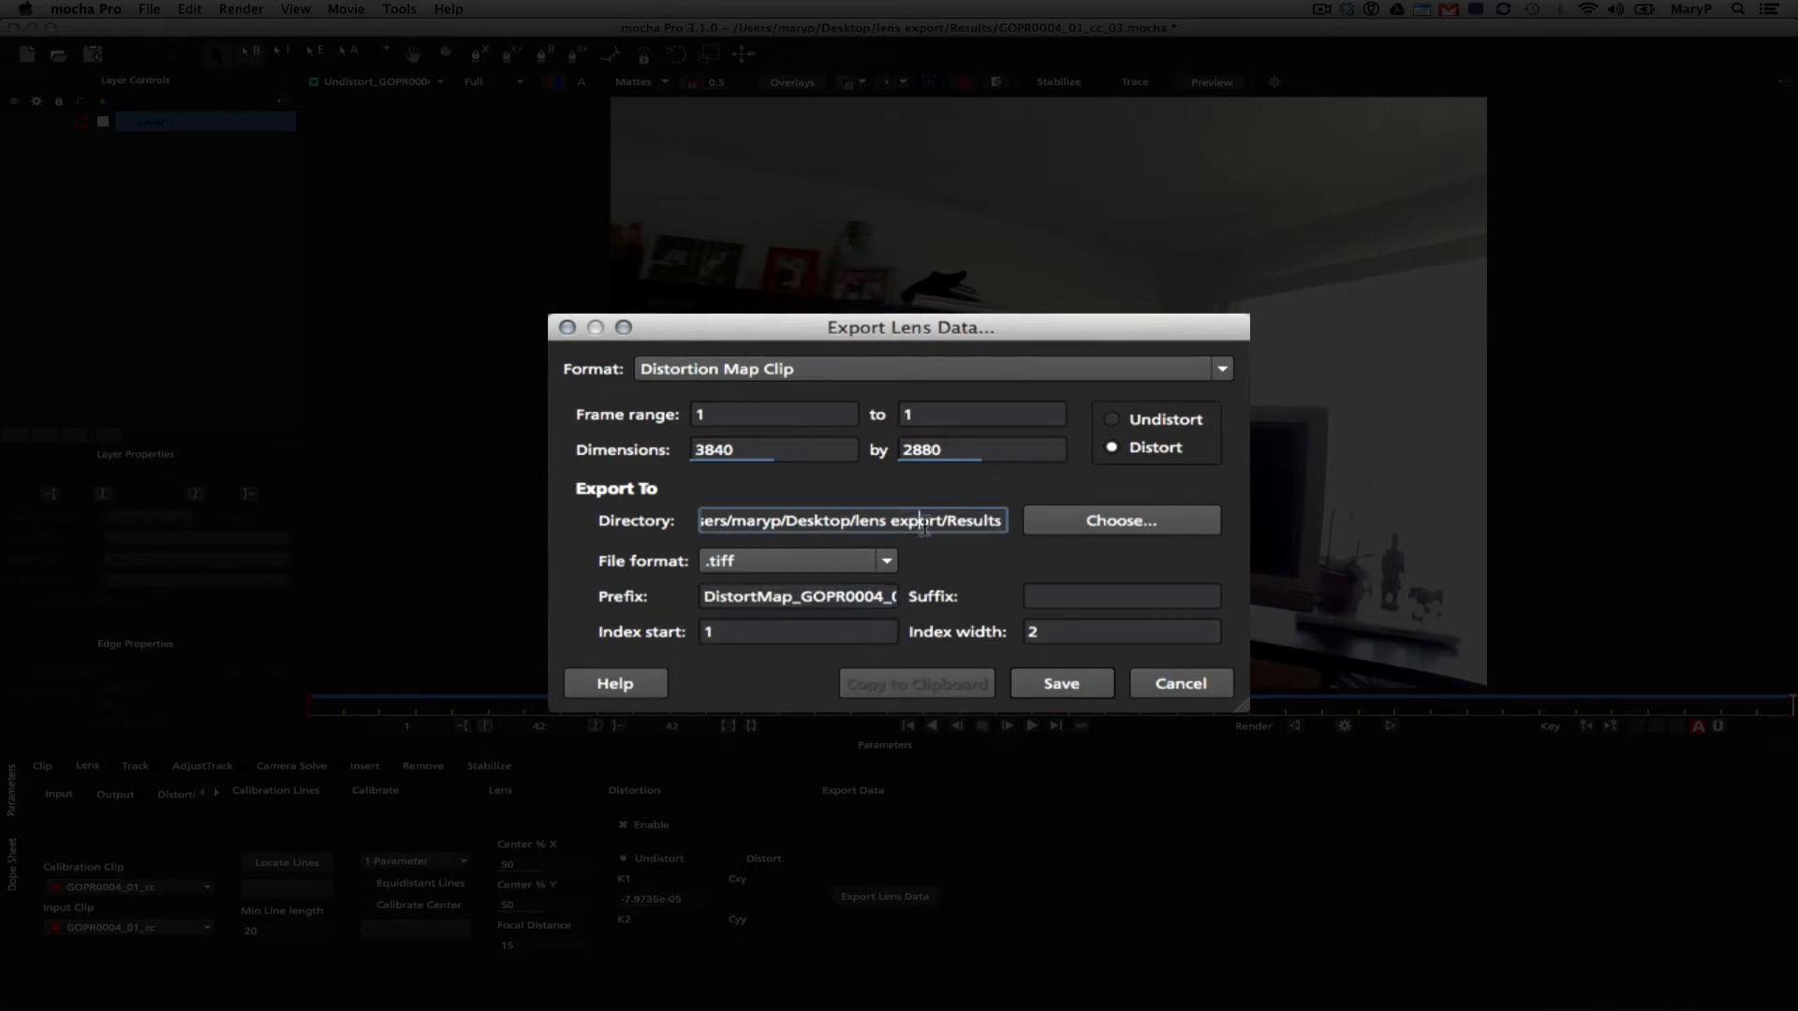
pyautogui.moveTo(917, 522); pyautogui.dragTo(1051, 535)
pyautogui.click(1082, 526)
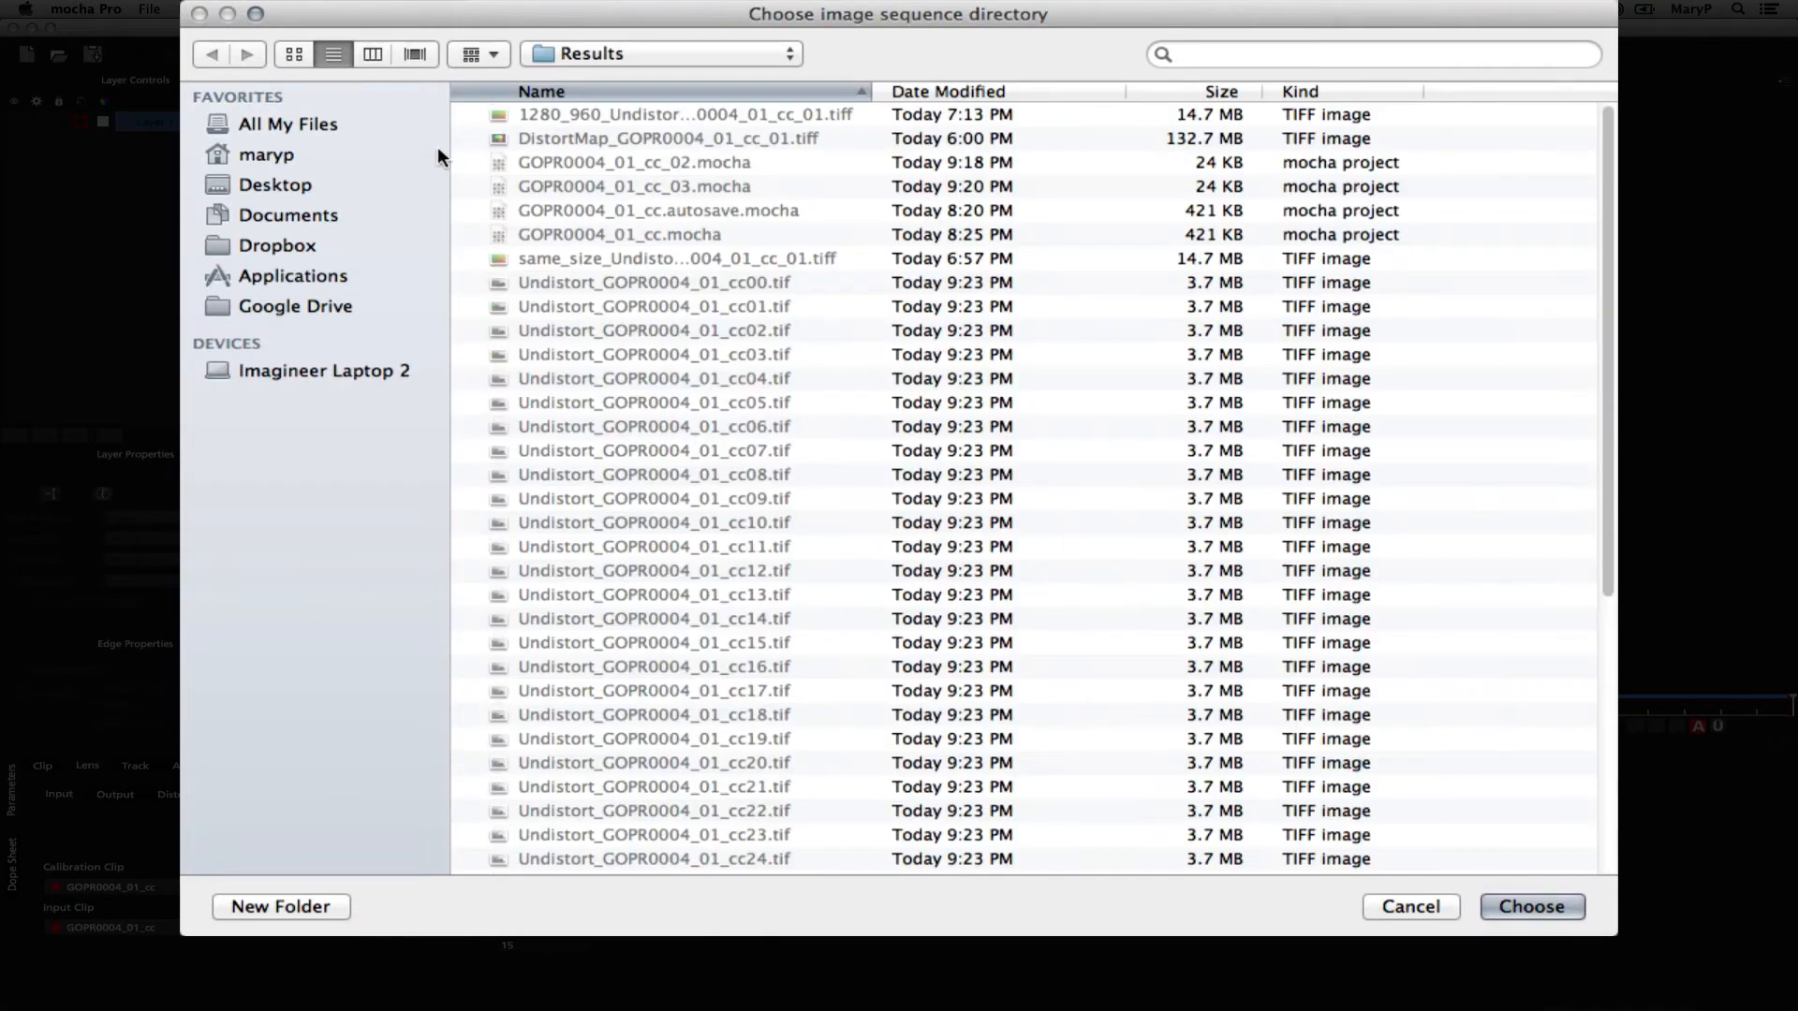
pyautogui.click(1498, 904)
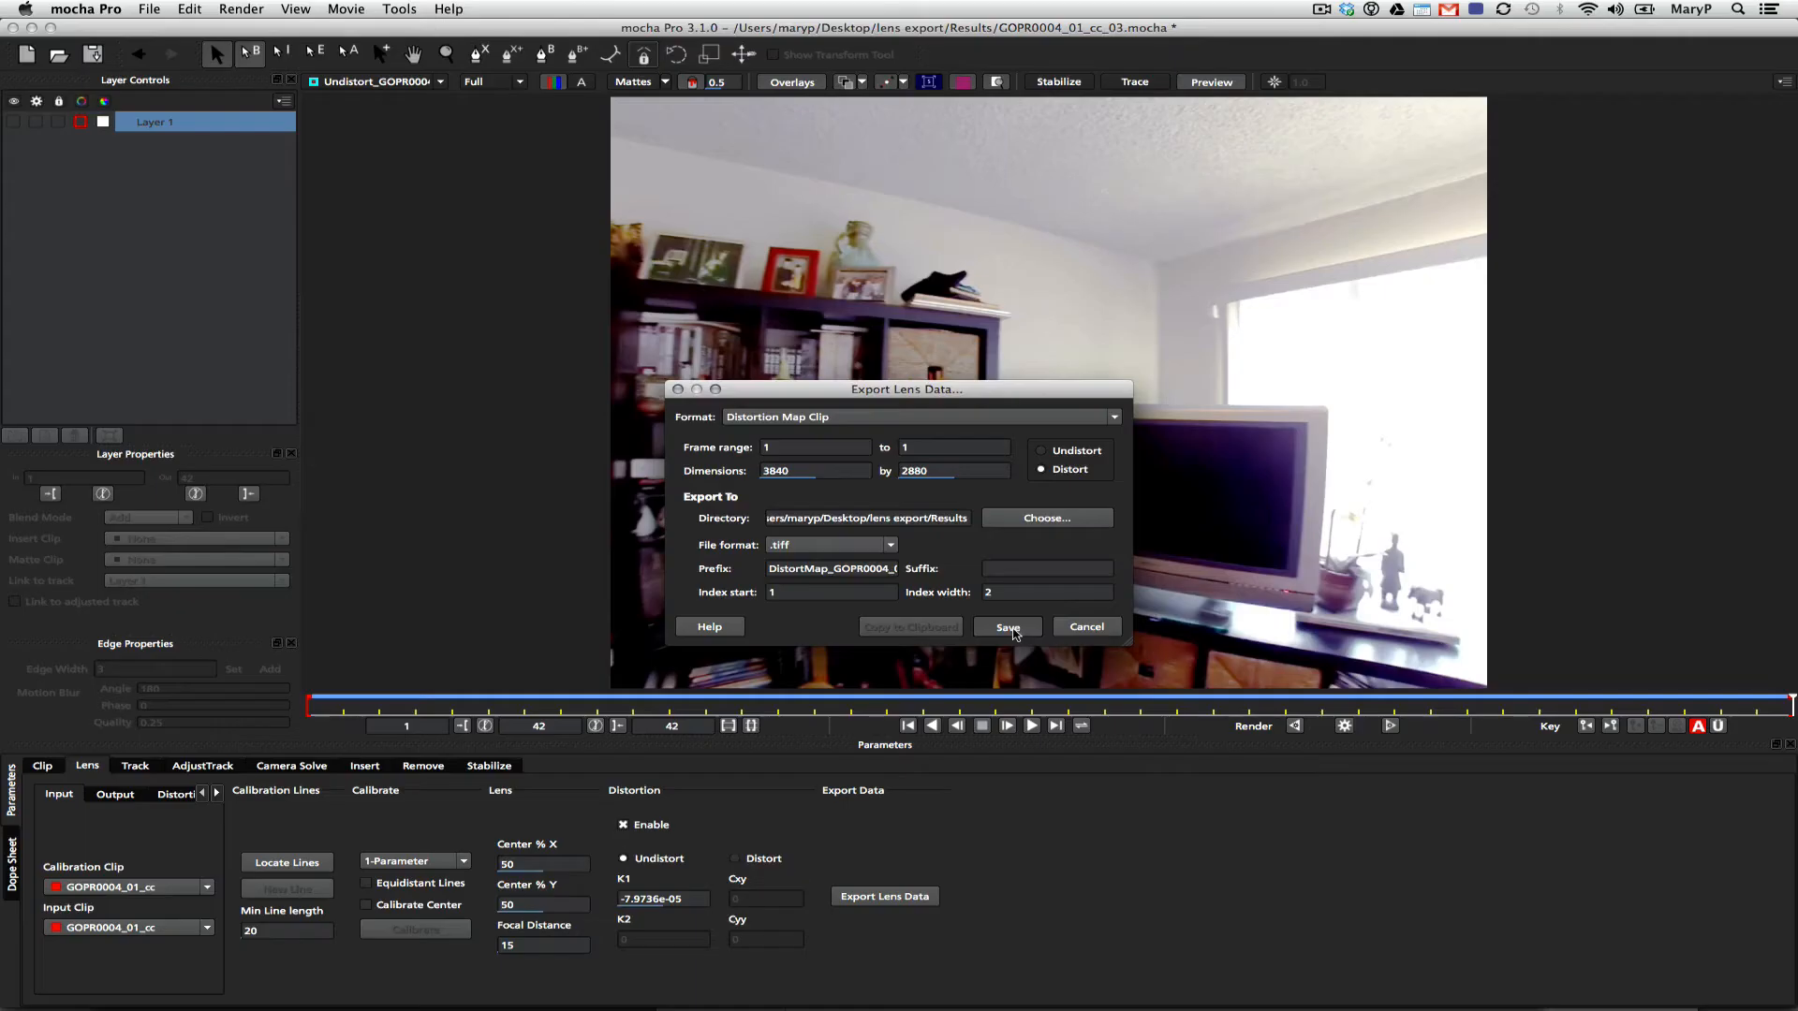
pyautogui.click(1066, 684)
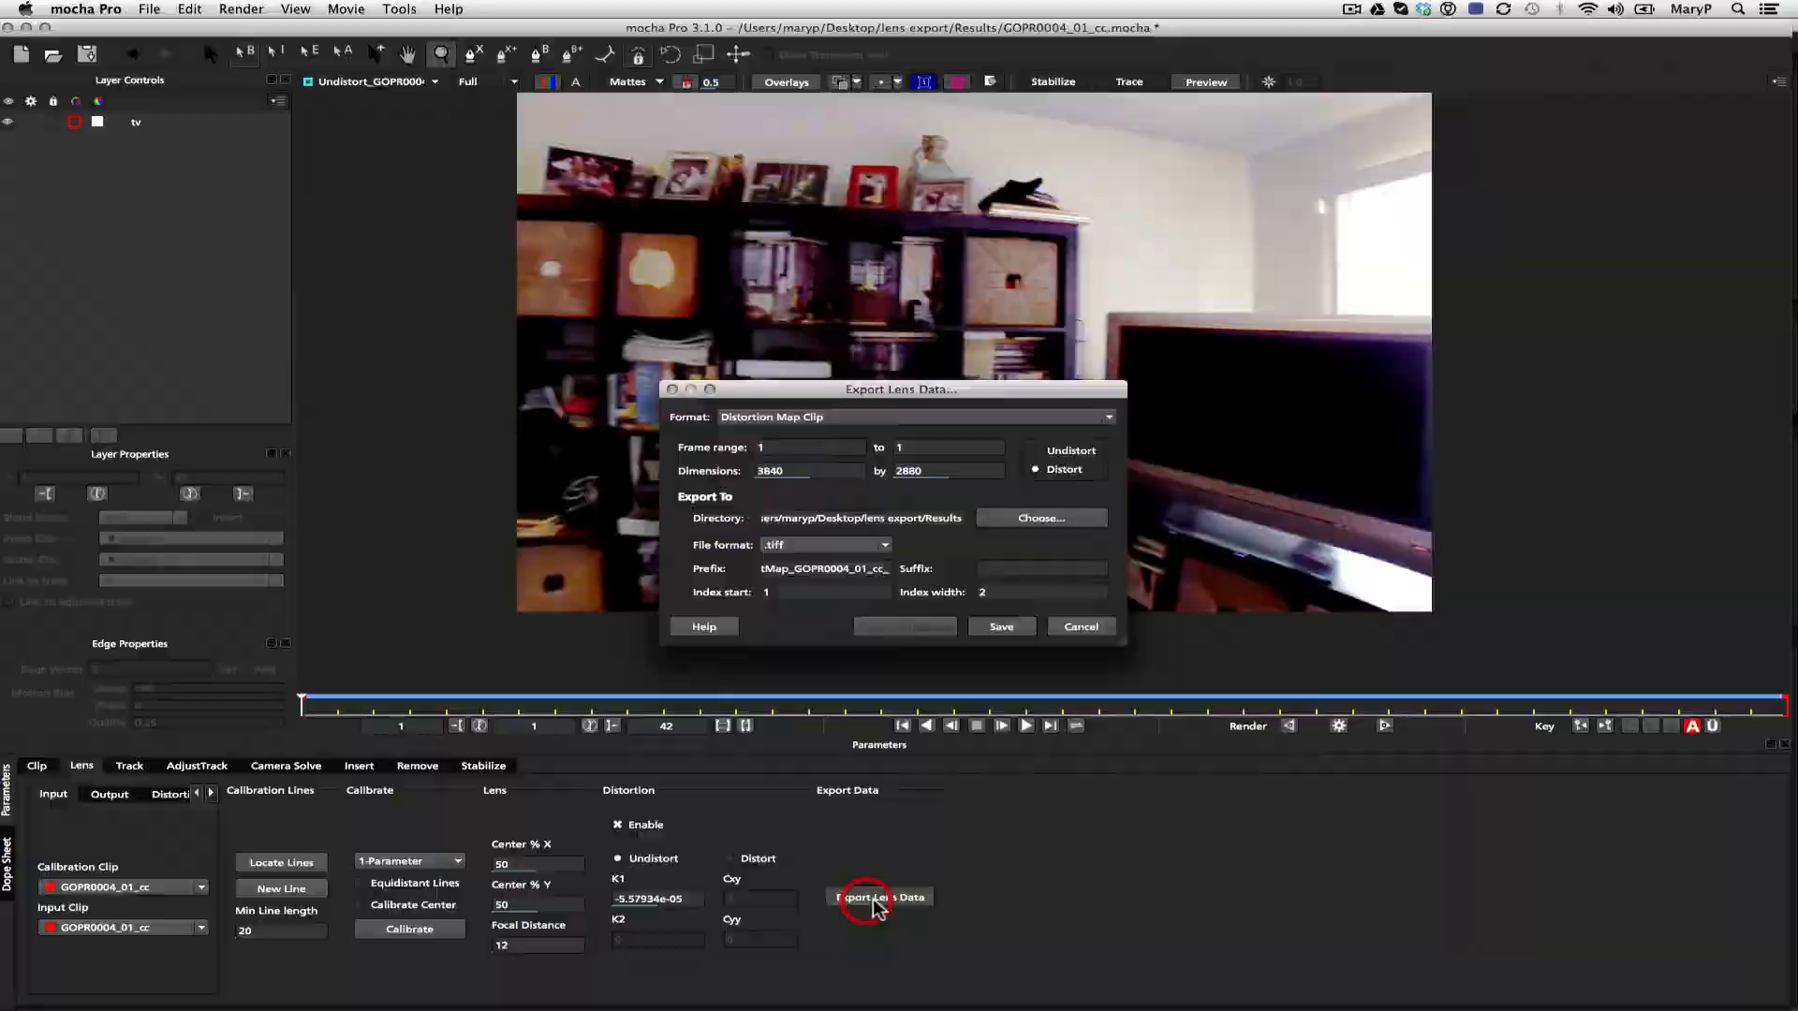
# Copy the lens data to the clipboard in the mocha Lens for After Effects format.
pyautogui.click(707, 427)
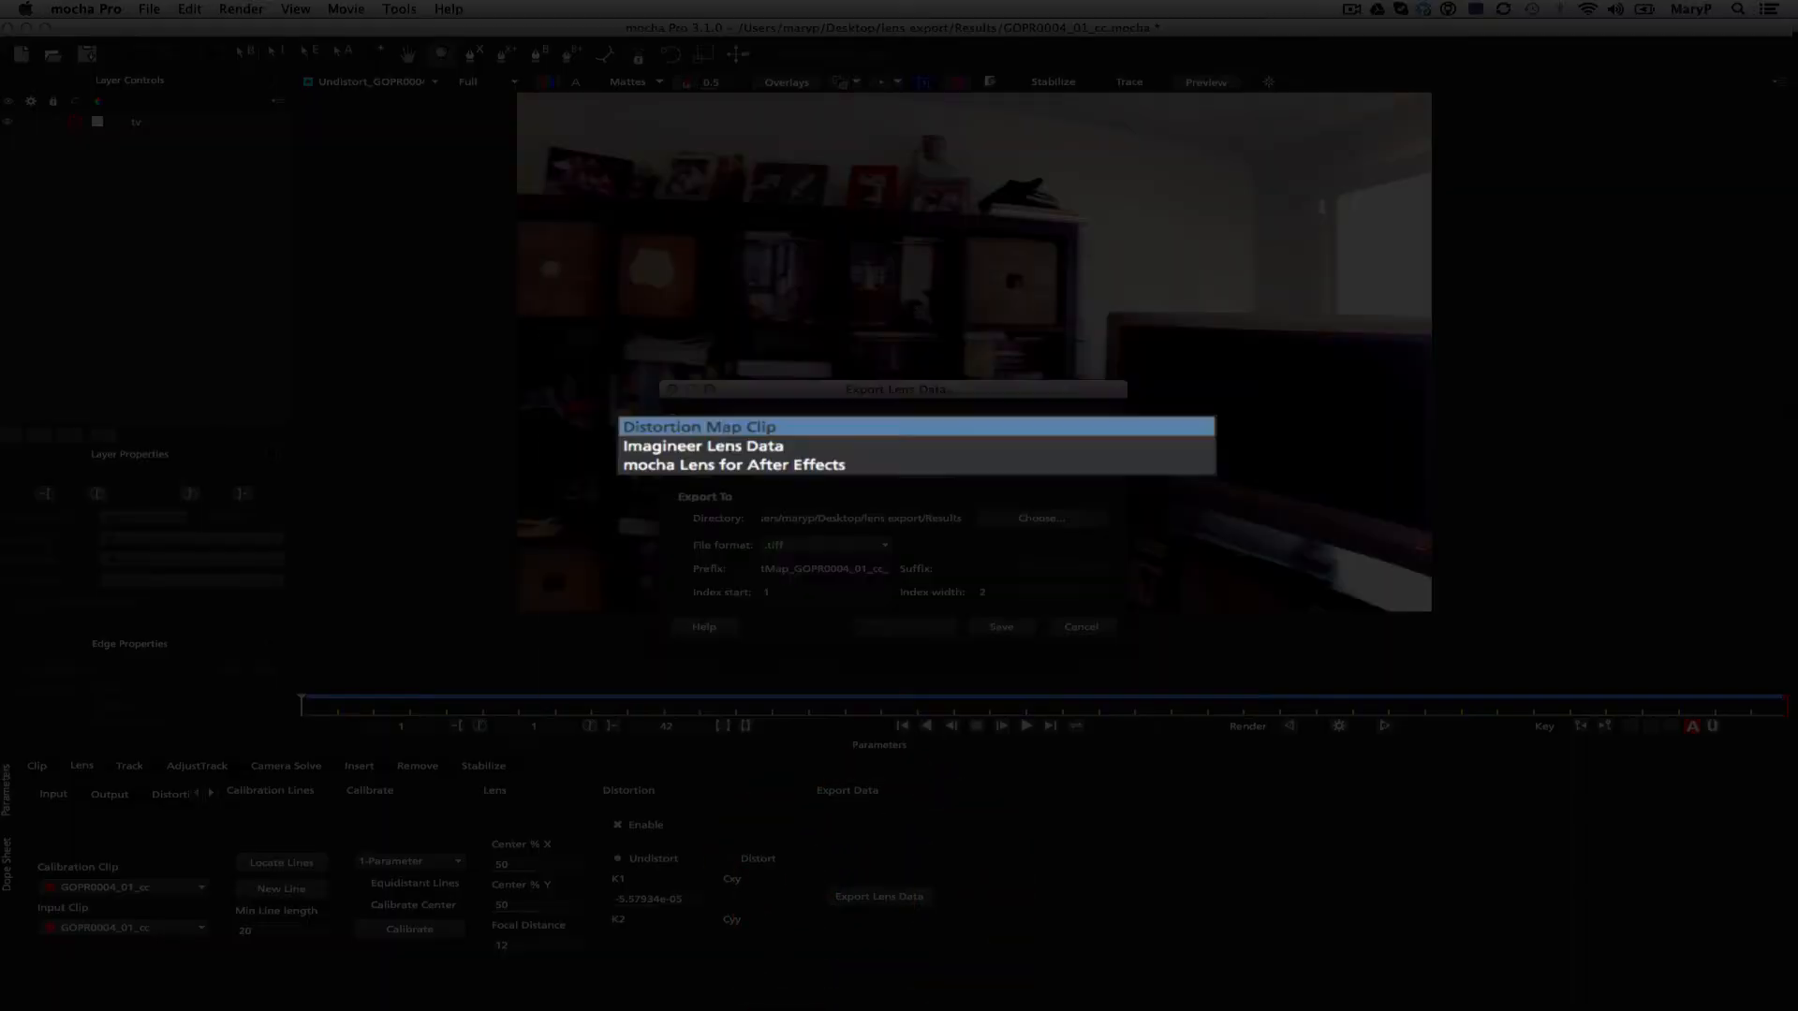
pyautogui.click(710, 460)
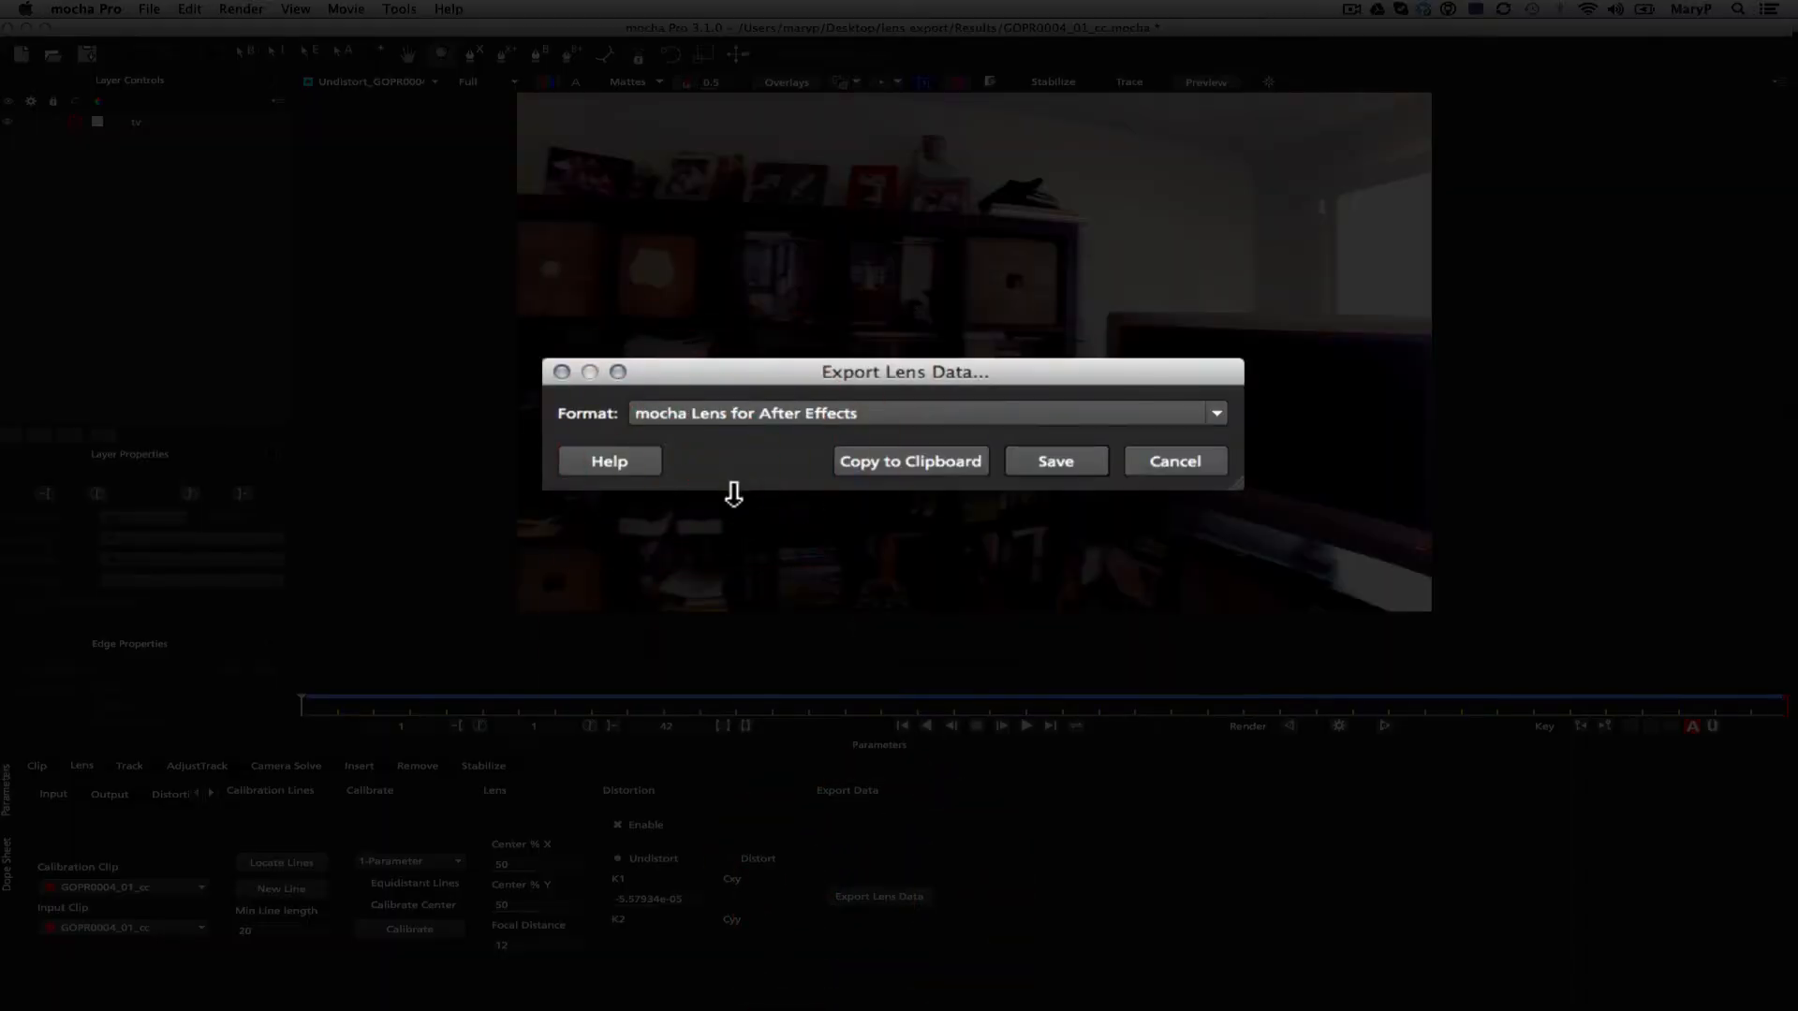
pyautogui.click(907, 460)
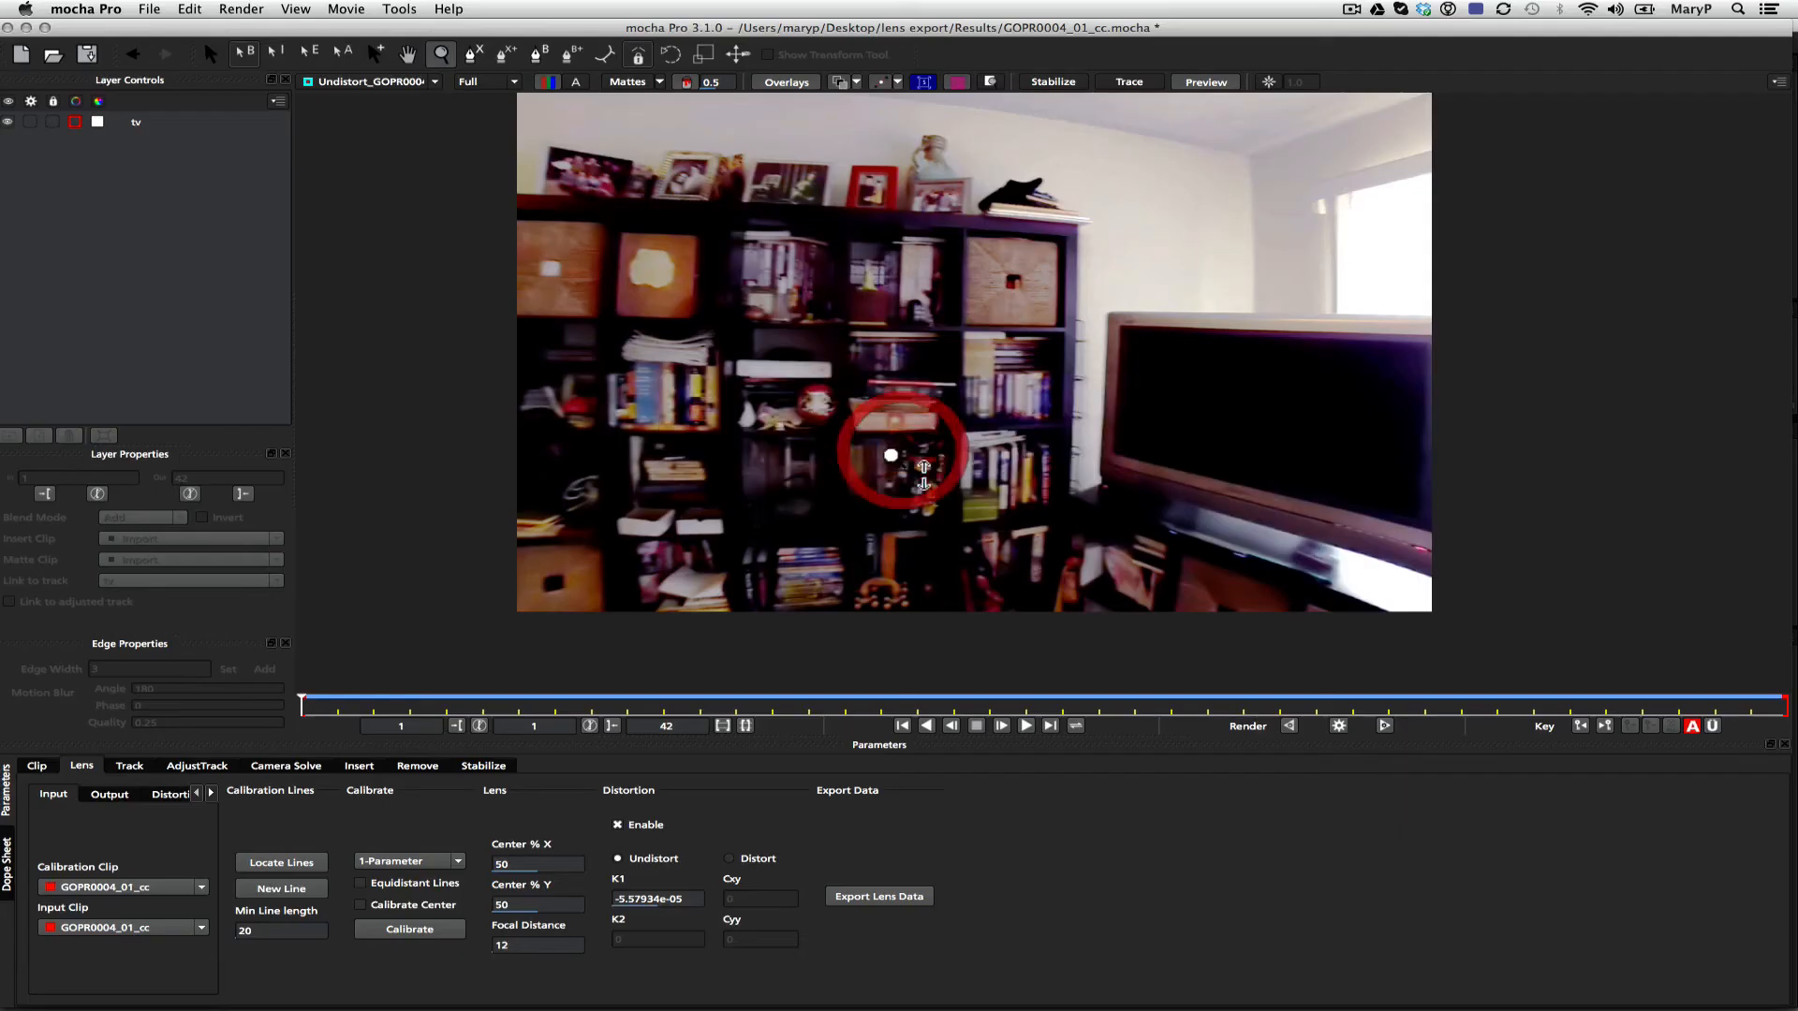
# Switch to After Effects, paste the lens data onto the GOPR0004_01_cc.mov layer, and scrub to the end of the clip.
pyautogui.click(535, 990)
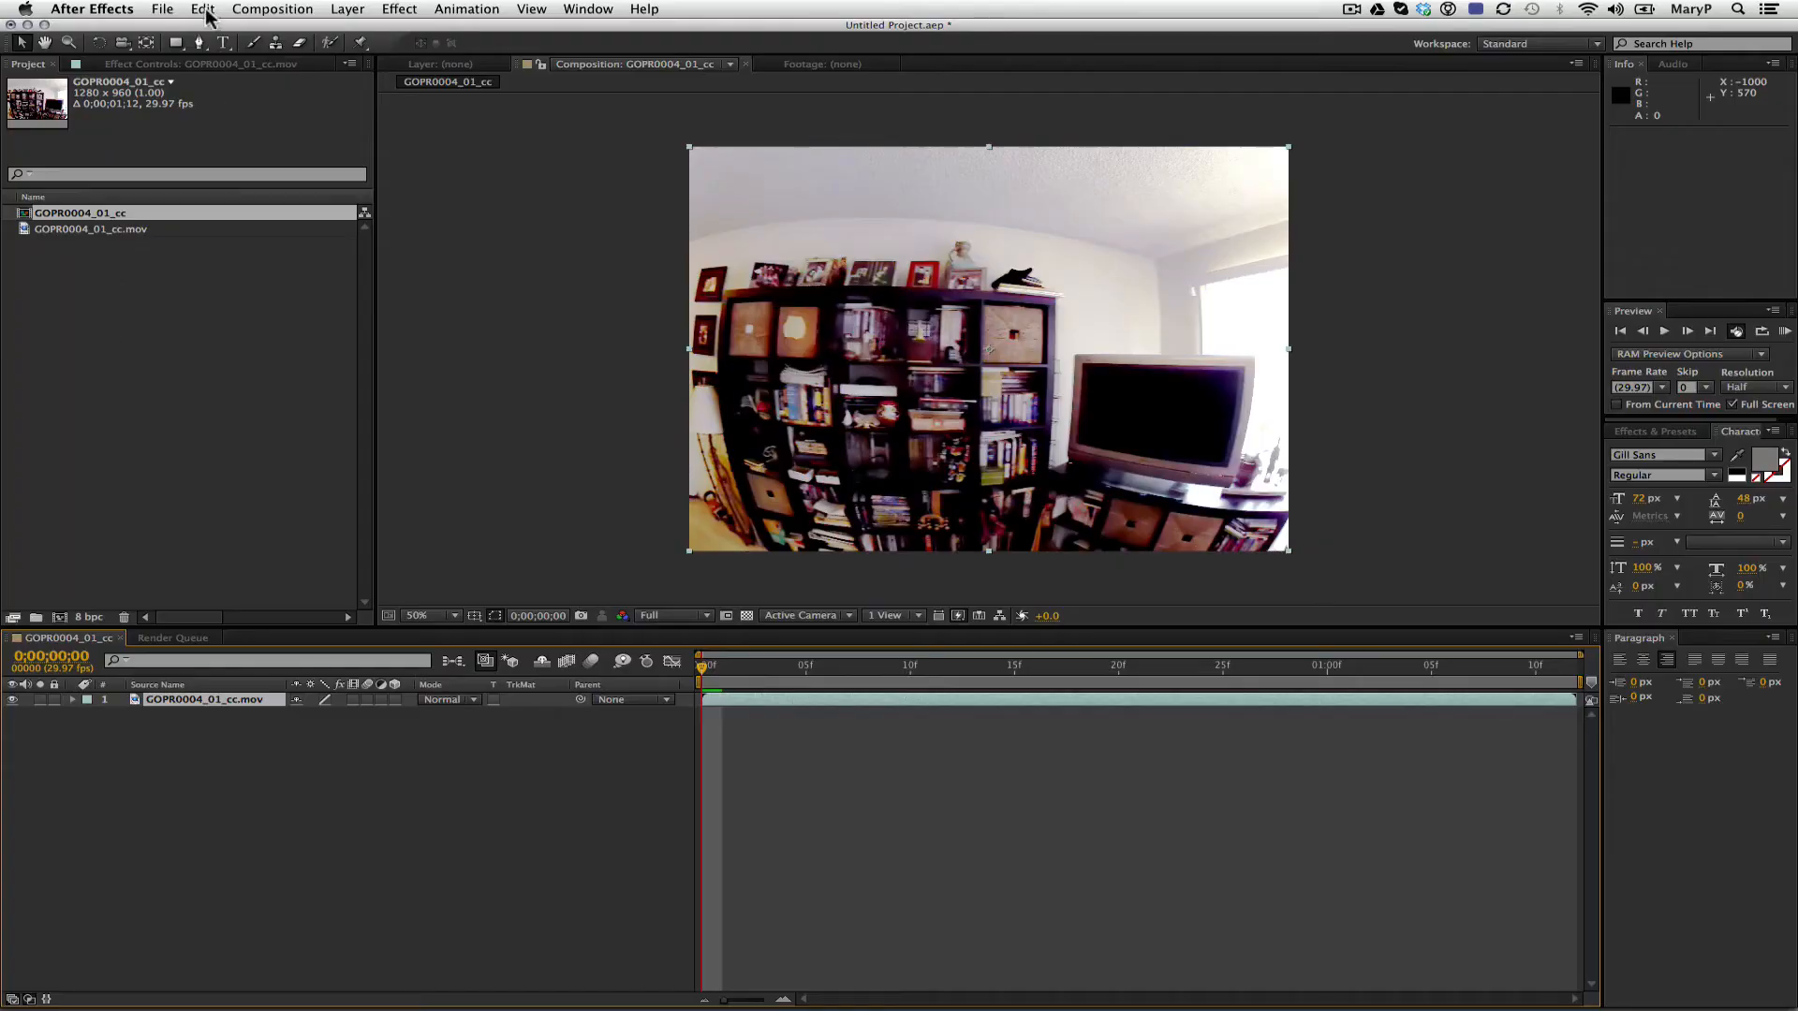
pyautogui.press('super+v')
pyautogui.moveTo(704, 668); pyautogui.dragTo(1611, 711)
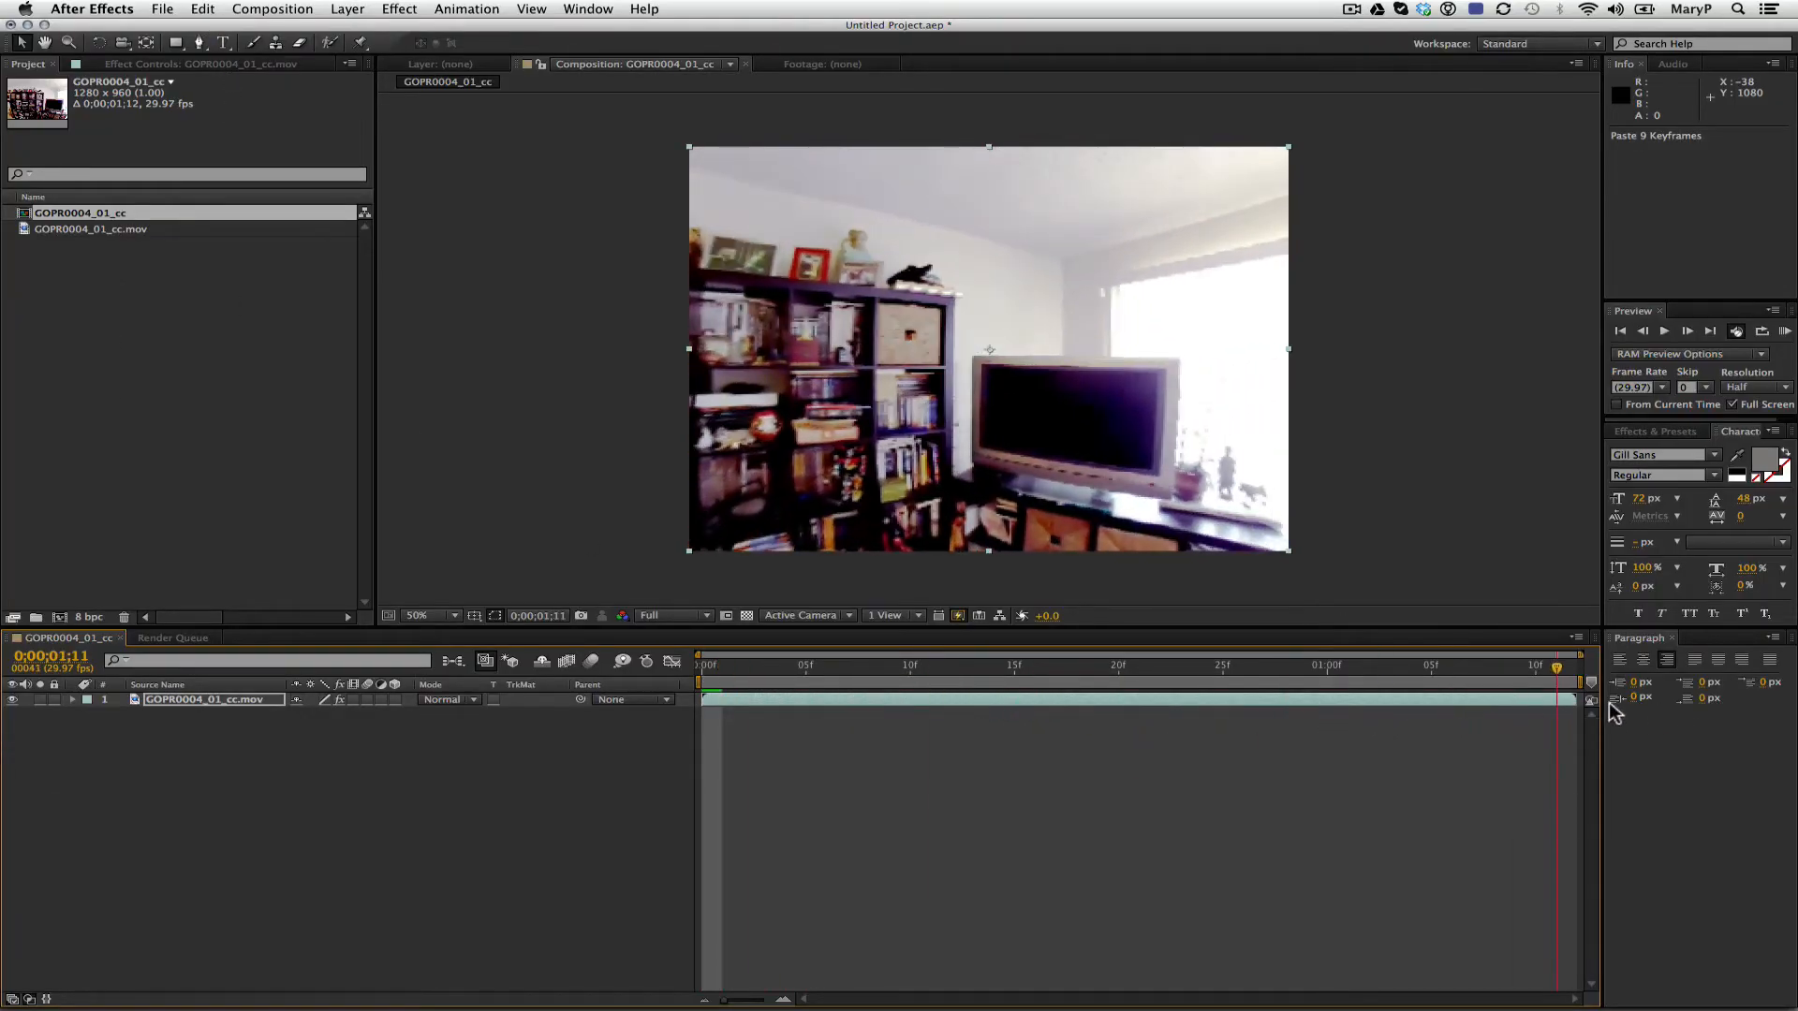
# Examine the mocha lens effect's footage width, footage height and Operation options on the clip layer.
pyautogui.click(174, 68)
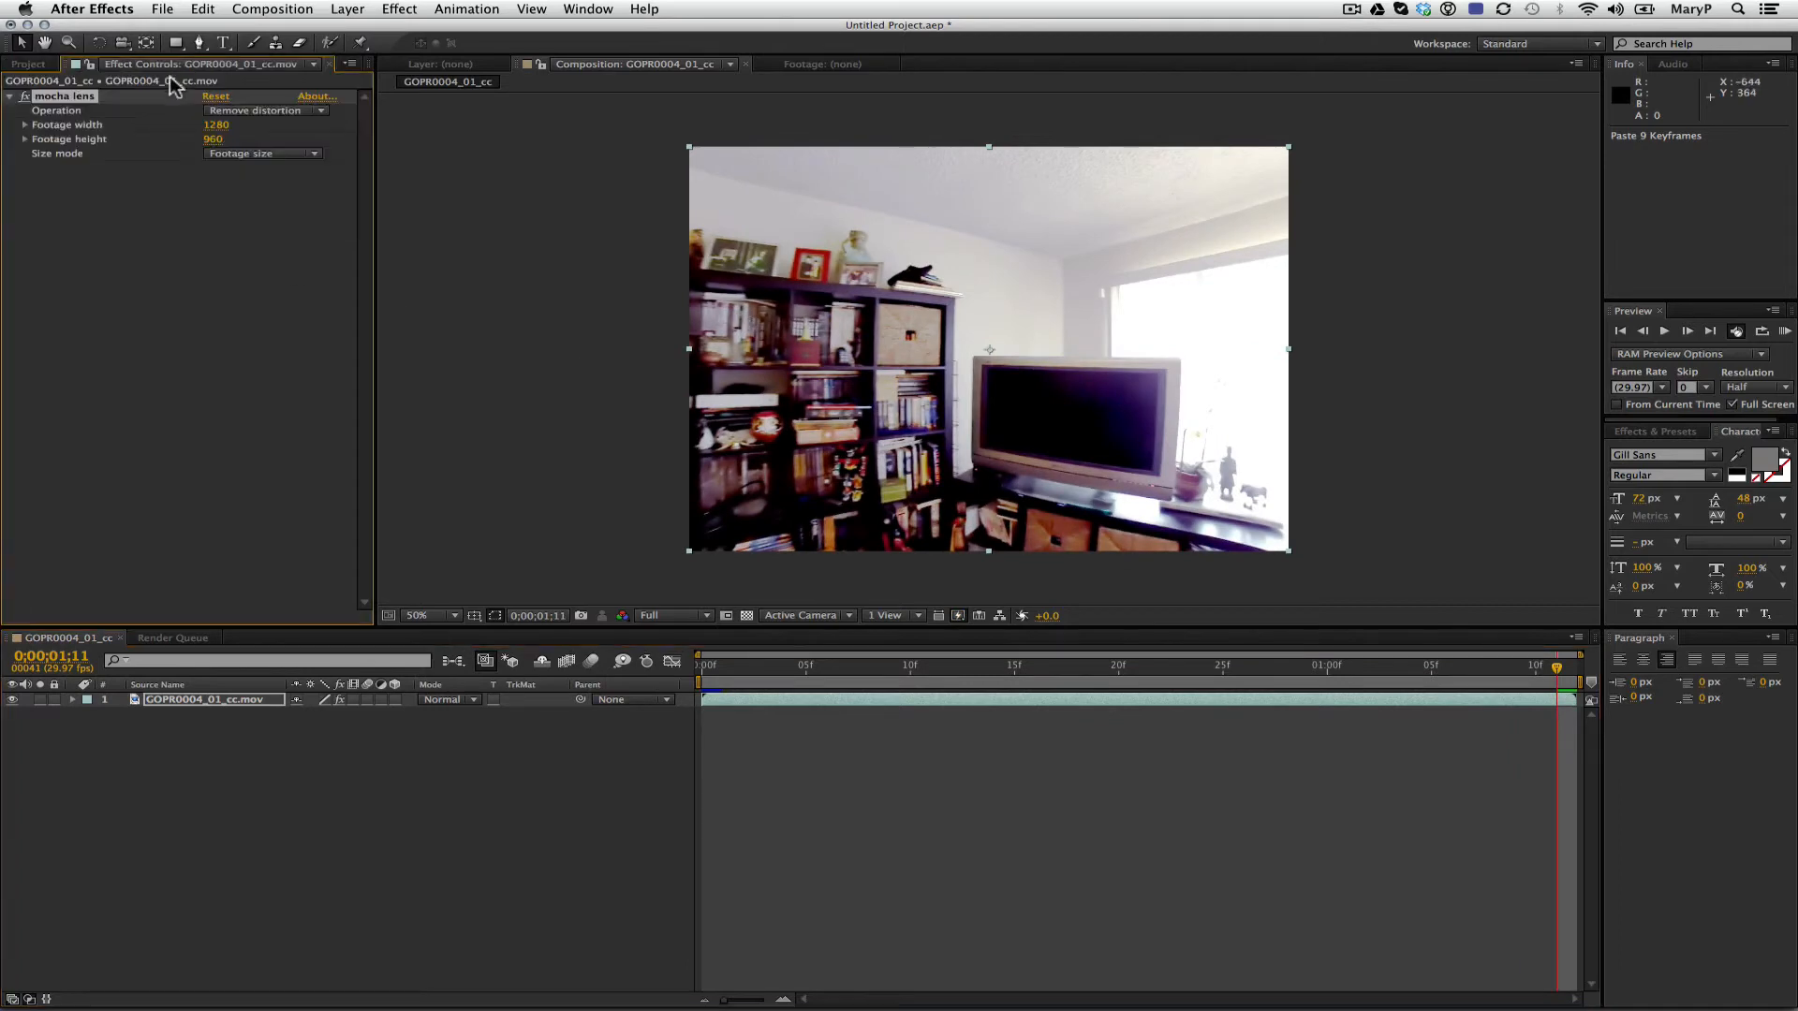
pyautogui.click(25, 125)
pyautogui.click(25, 161)
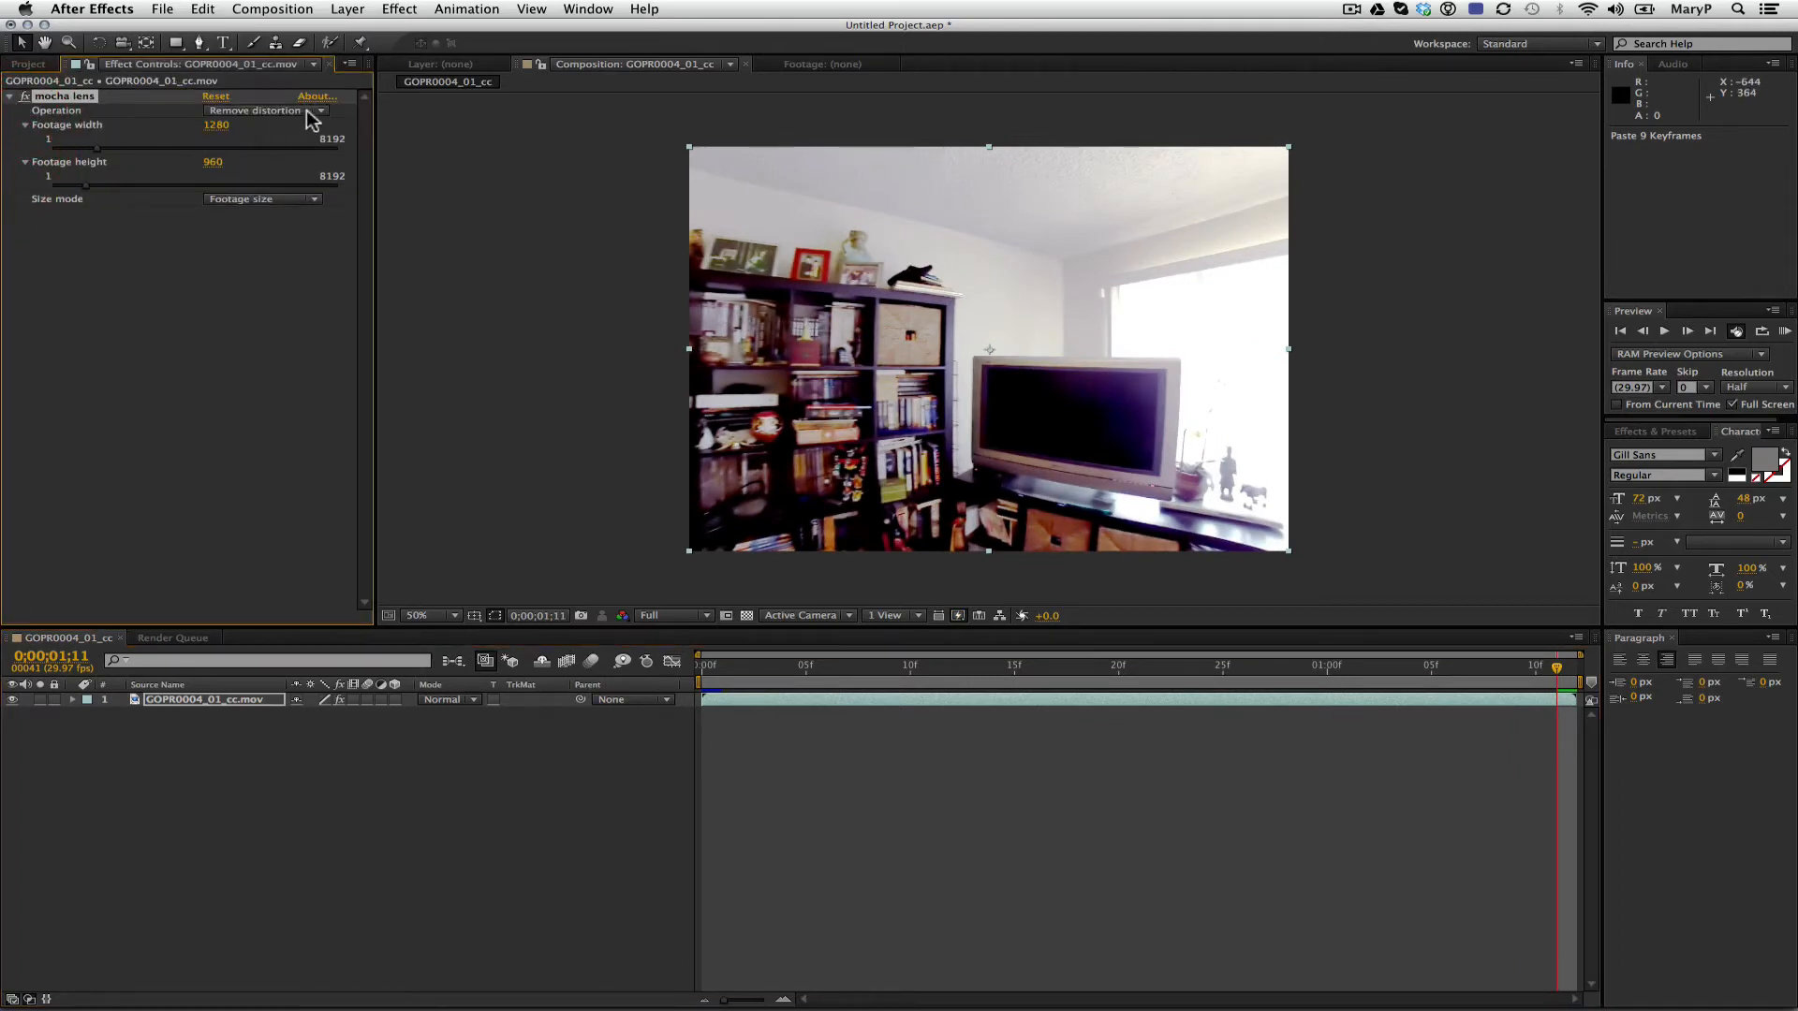
pyautogui.click(262, 110)
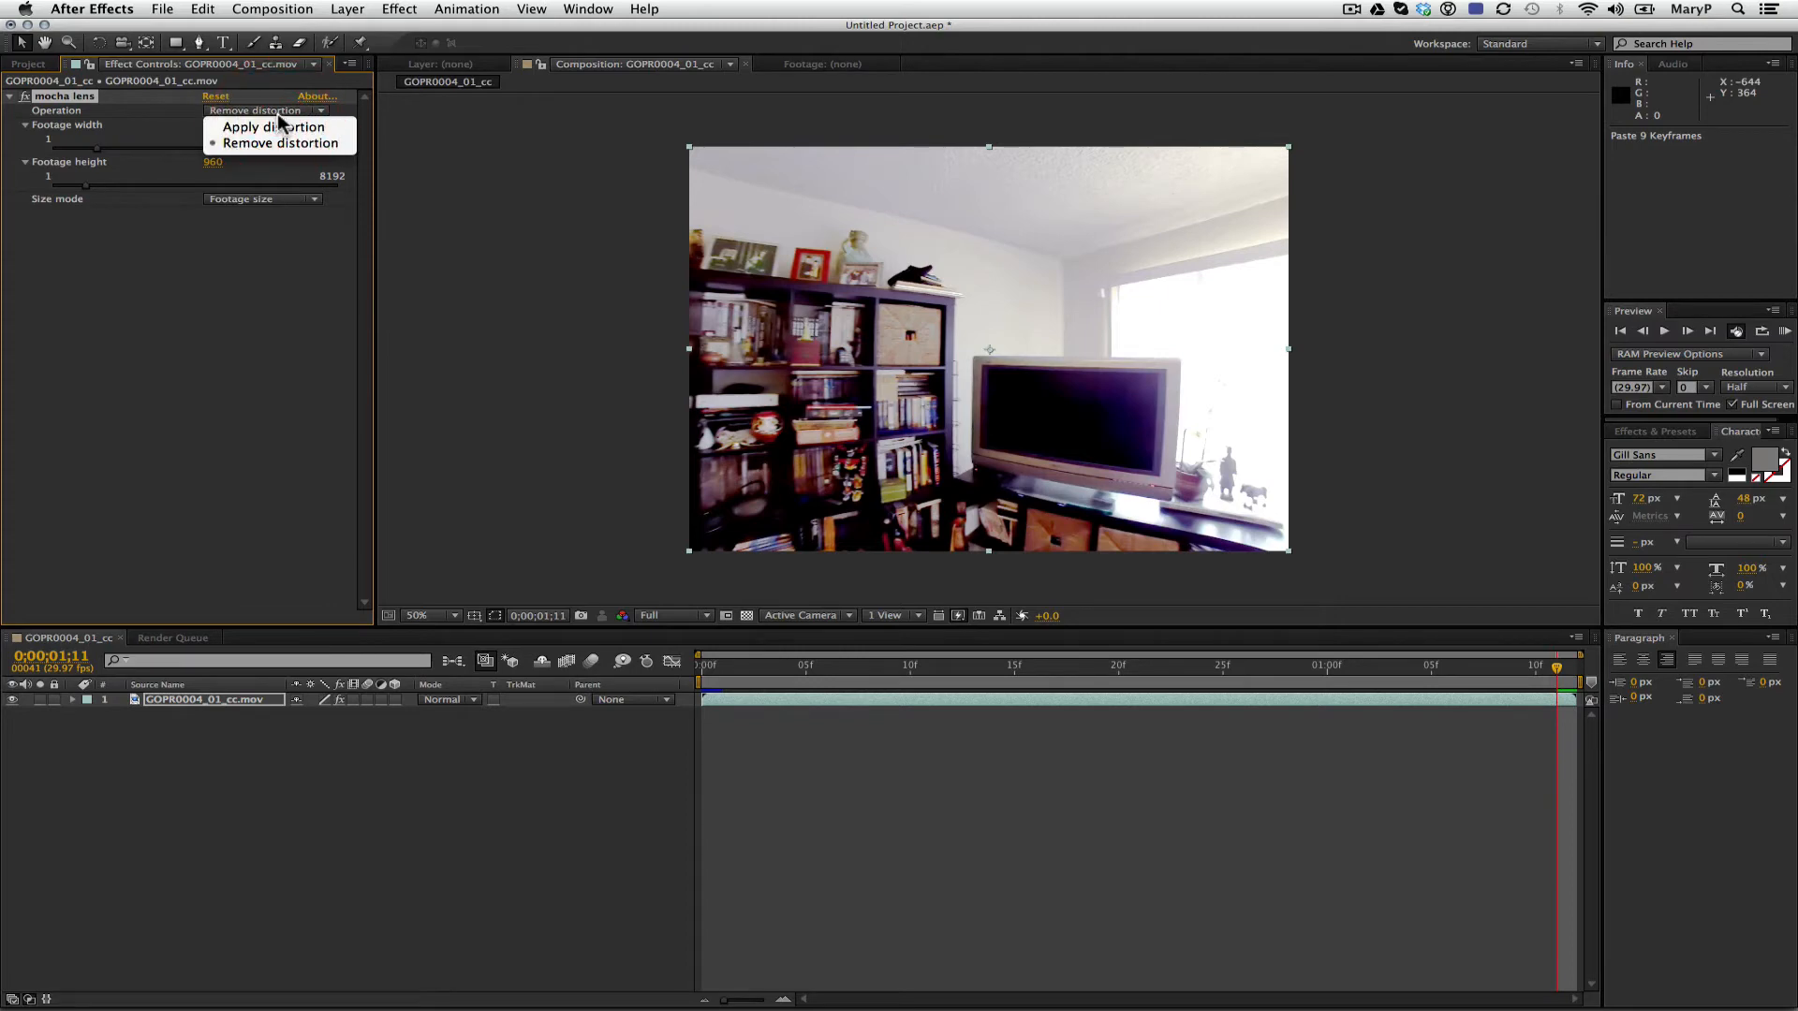
pyautogui.click(106, 269)
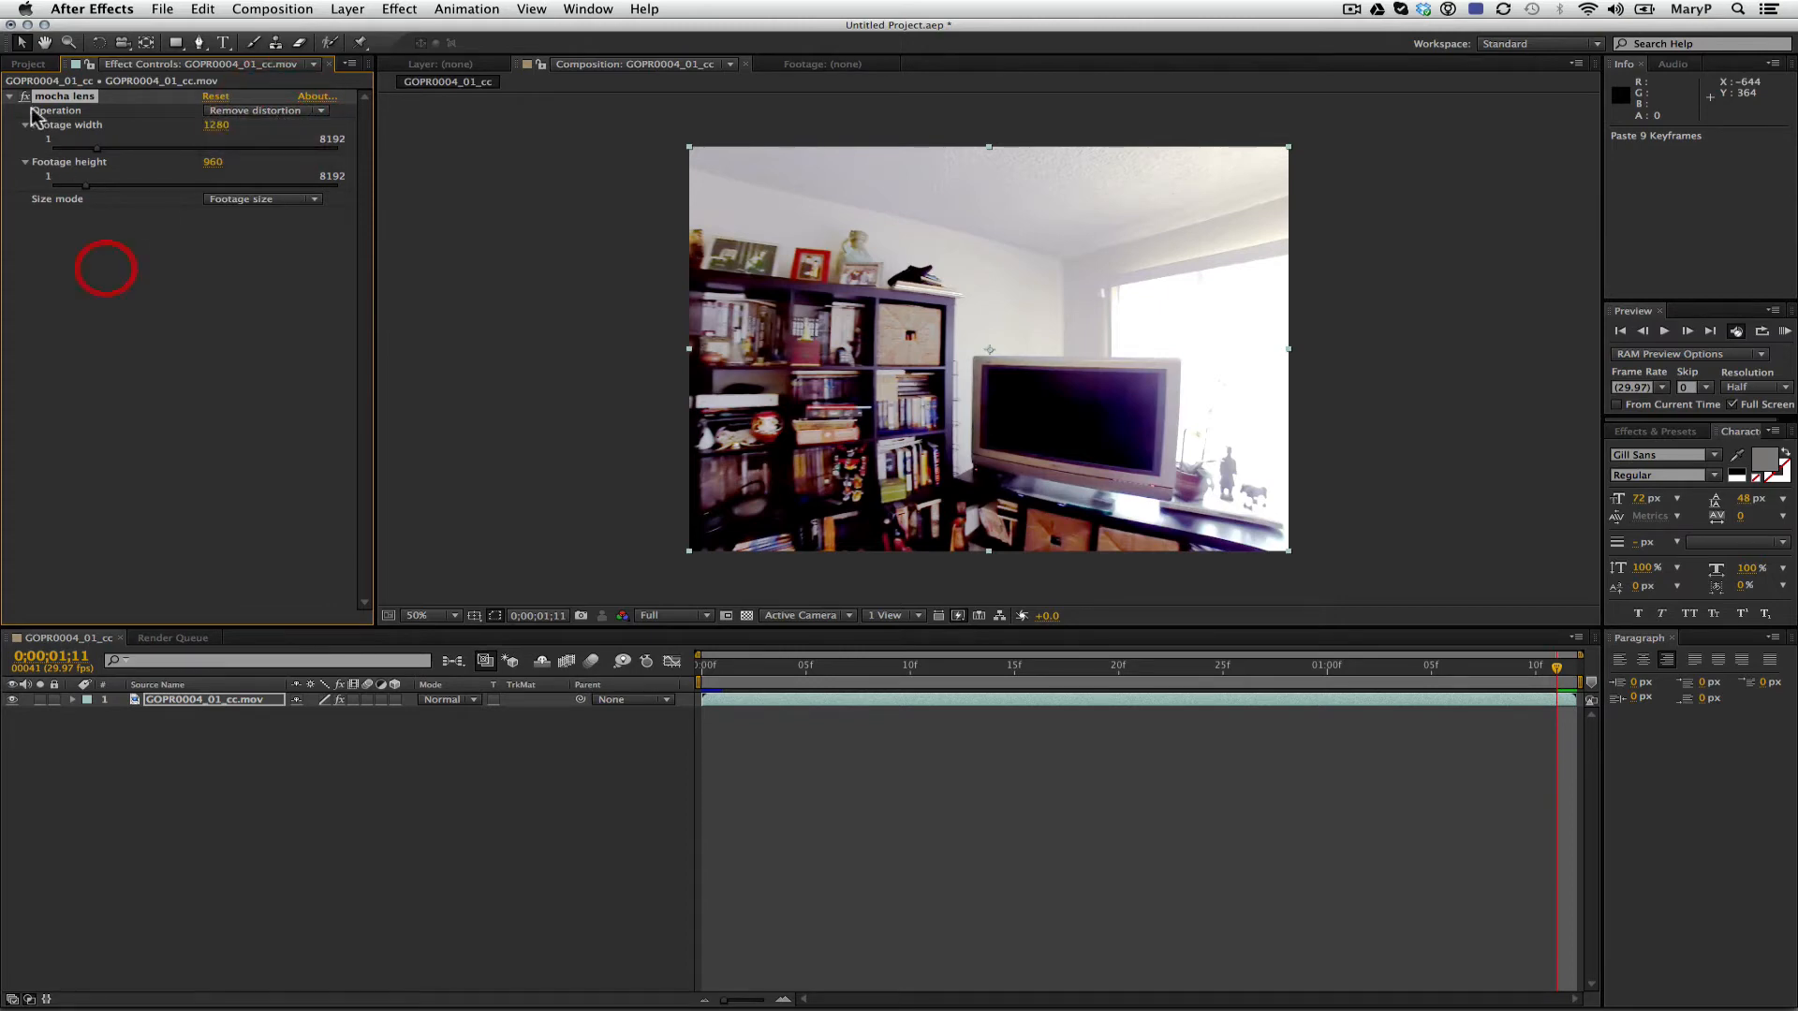
# Toggle the mocha lens effect off and on to compare the distorted and undistorted footage.
pyautogui.click(22, 96)
pyautogui.click(22, 96)
pyautogui.click(23, 96)
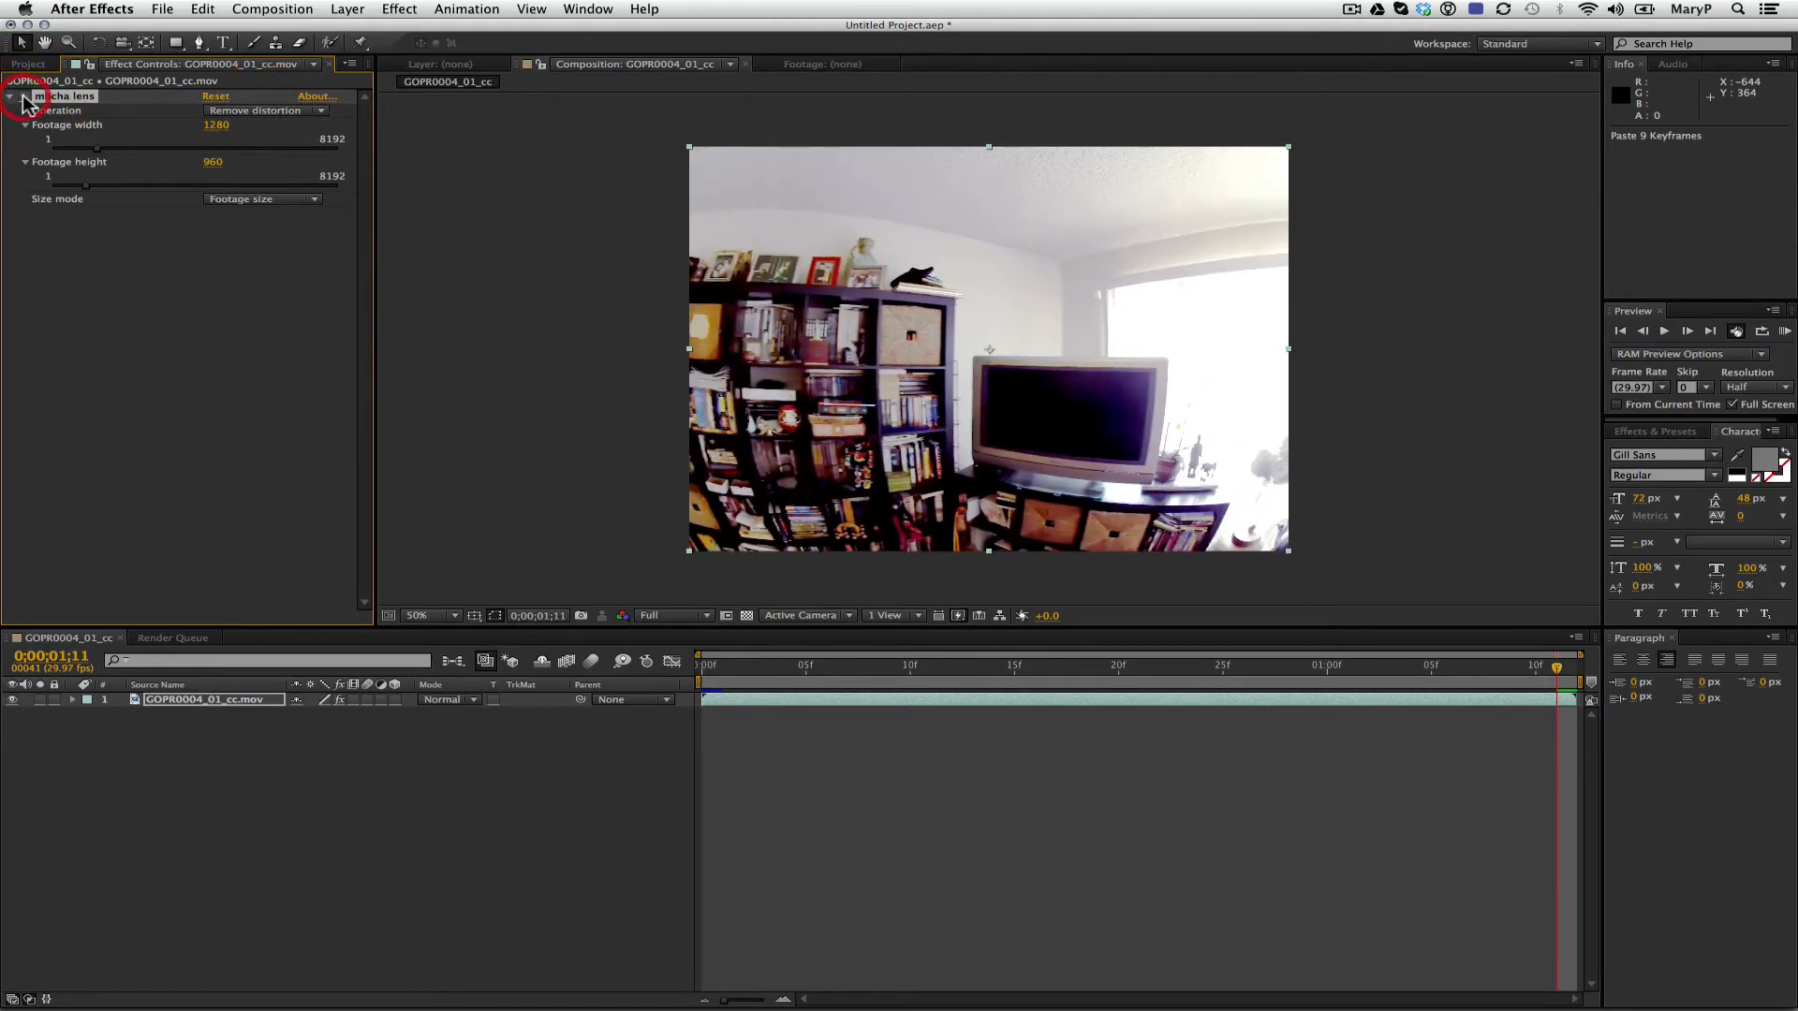
pyautogui.click(22, 95)
pyautogui.click(22, 95)
pyautogui.click(22, 96)
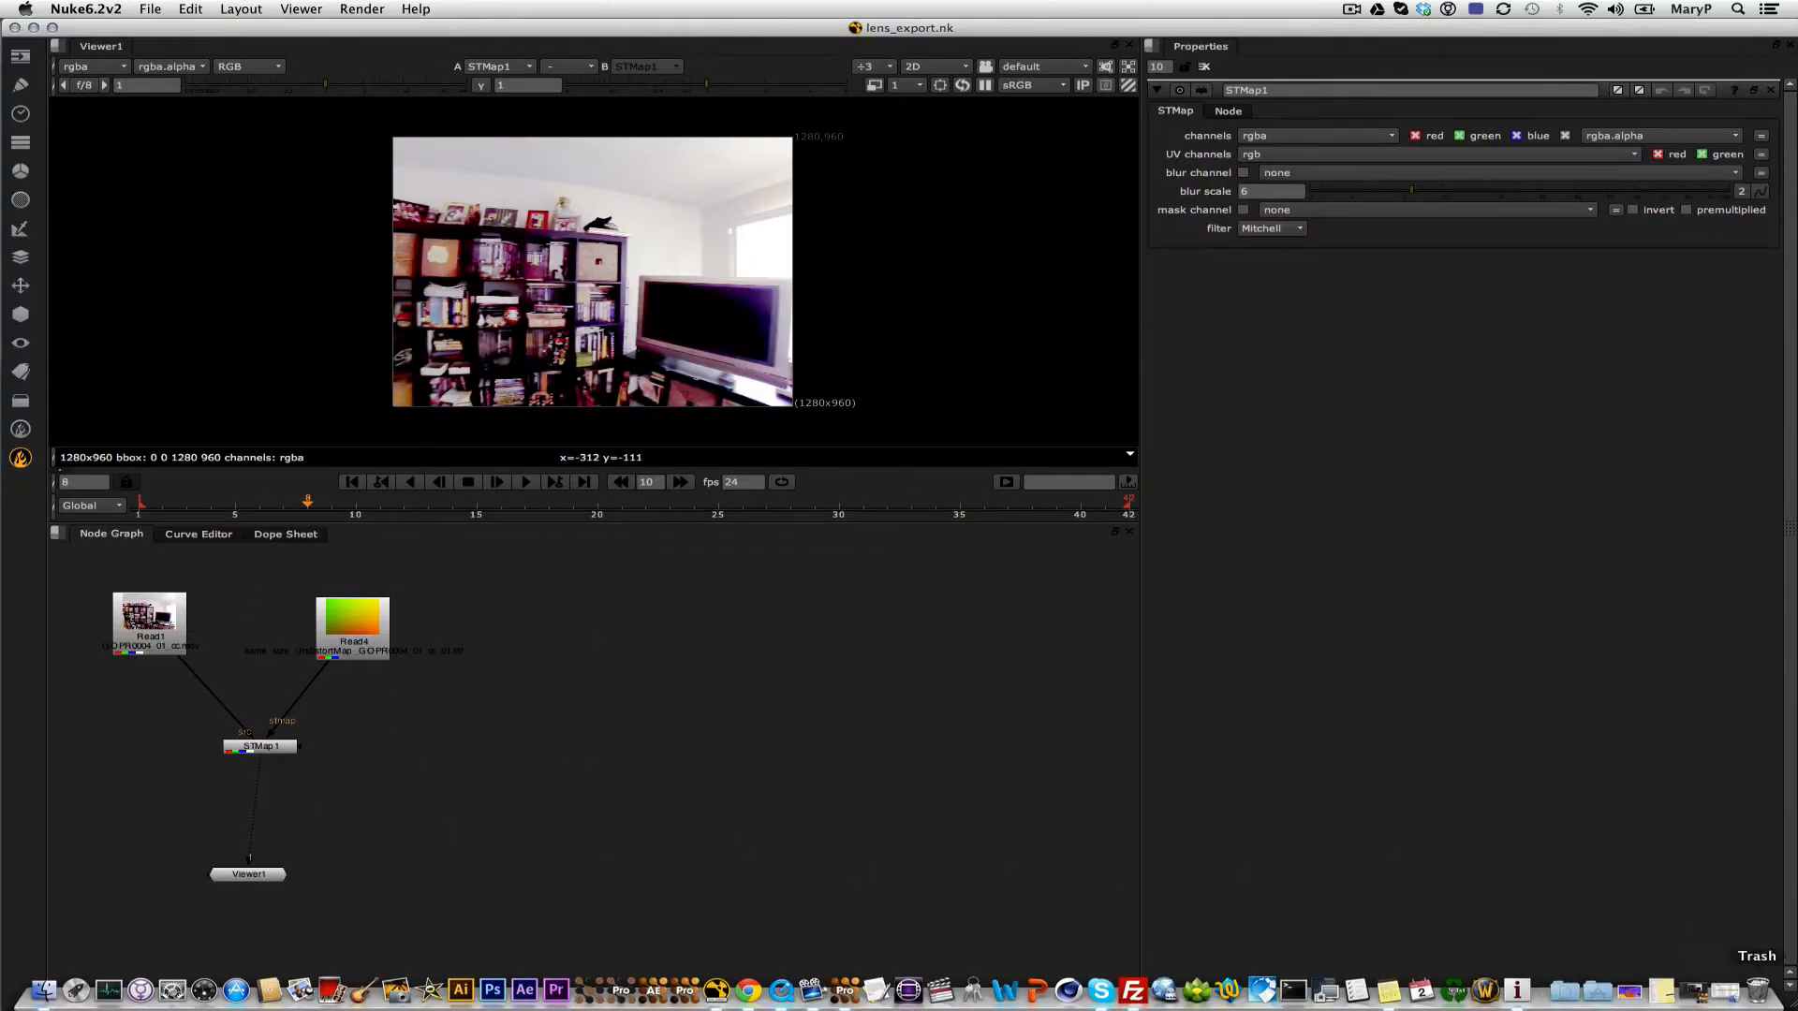
# Bring GOPR0004_01_cc.mov and same_size_UndistortMap_GOPR0004_01_cc_01.tiff from the lens export folder into the Nuke node graph as Read nodes.
pyautogui.click(1729, 994)
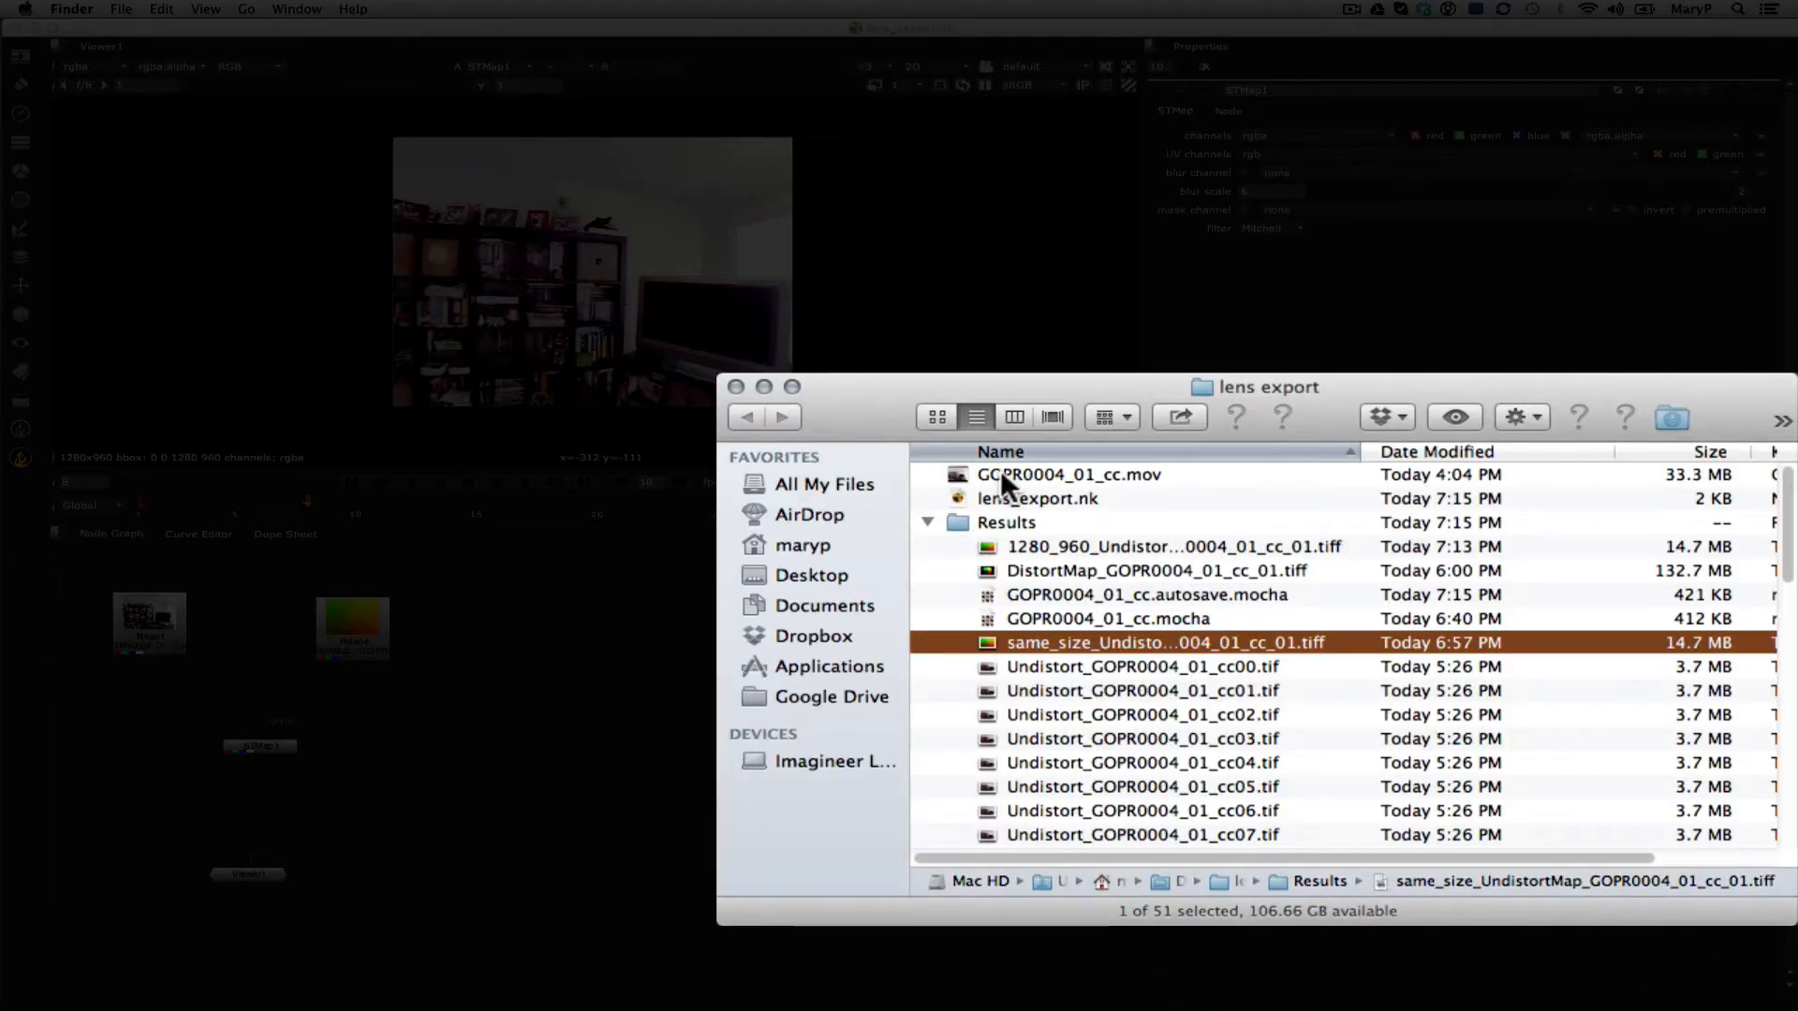
pyautogui.click(992, 475)
pyautogui.moveTo(764, 587); pyautogui.dragTo(607, 626)
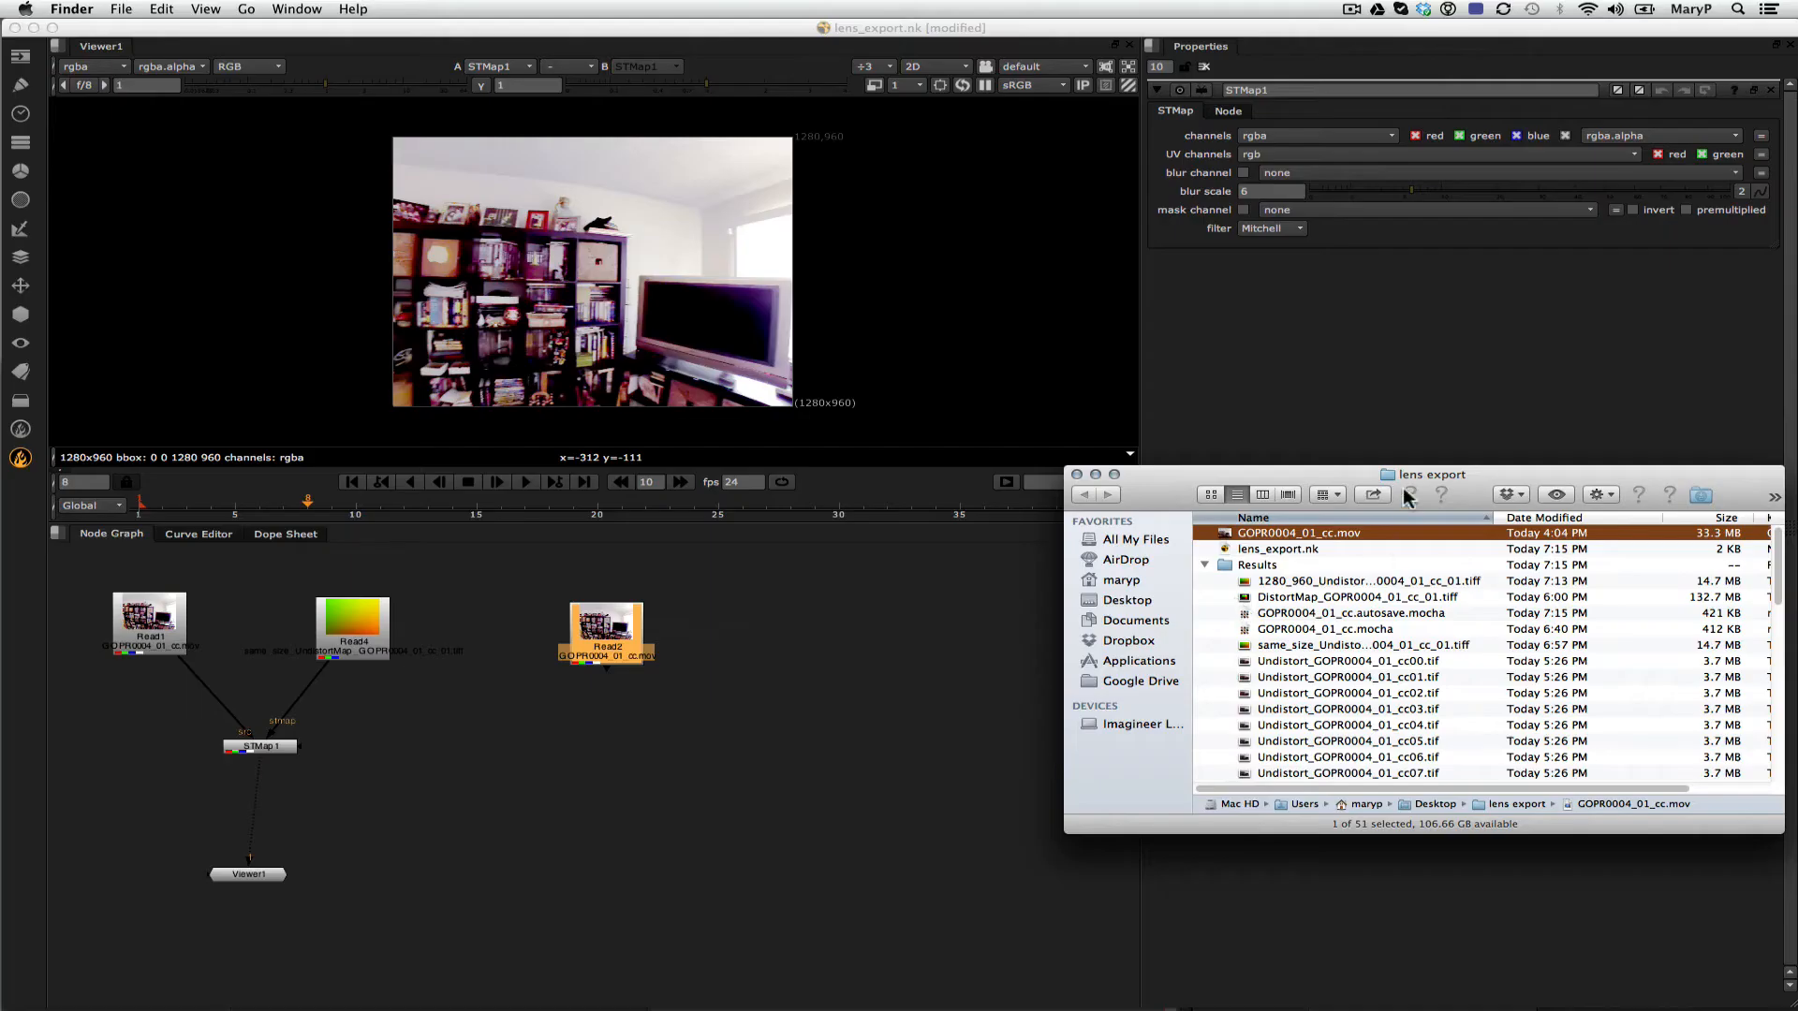
pyautogui.moveTo(1407, 496); pyautogui.dragTo(1295, 500)
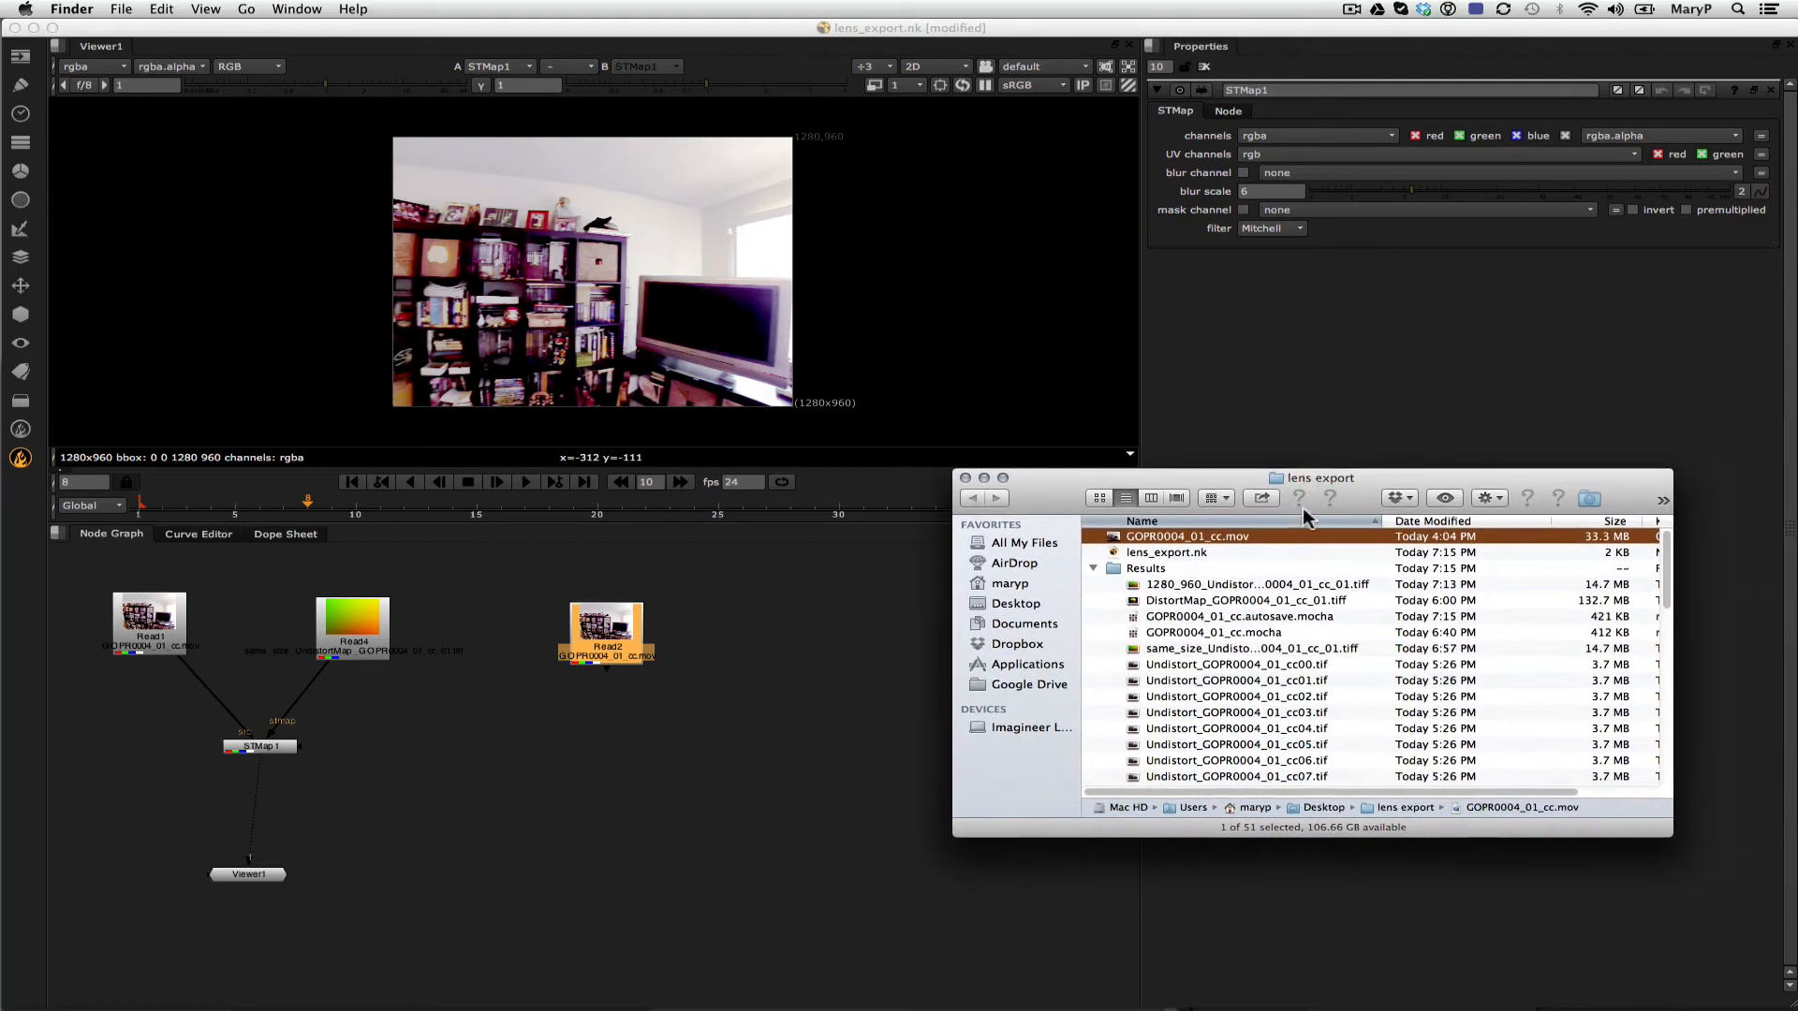
pyautogui.click(1187, 646)
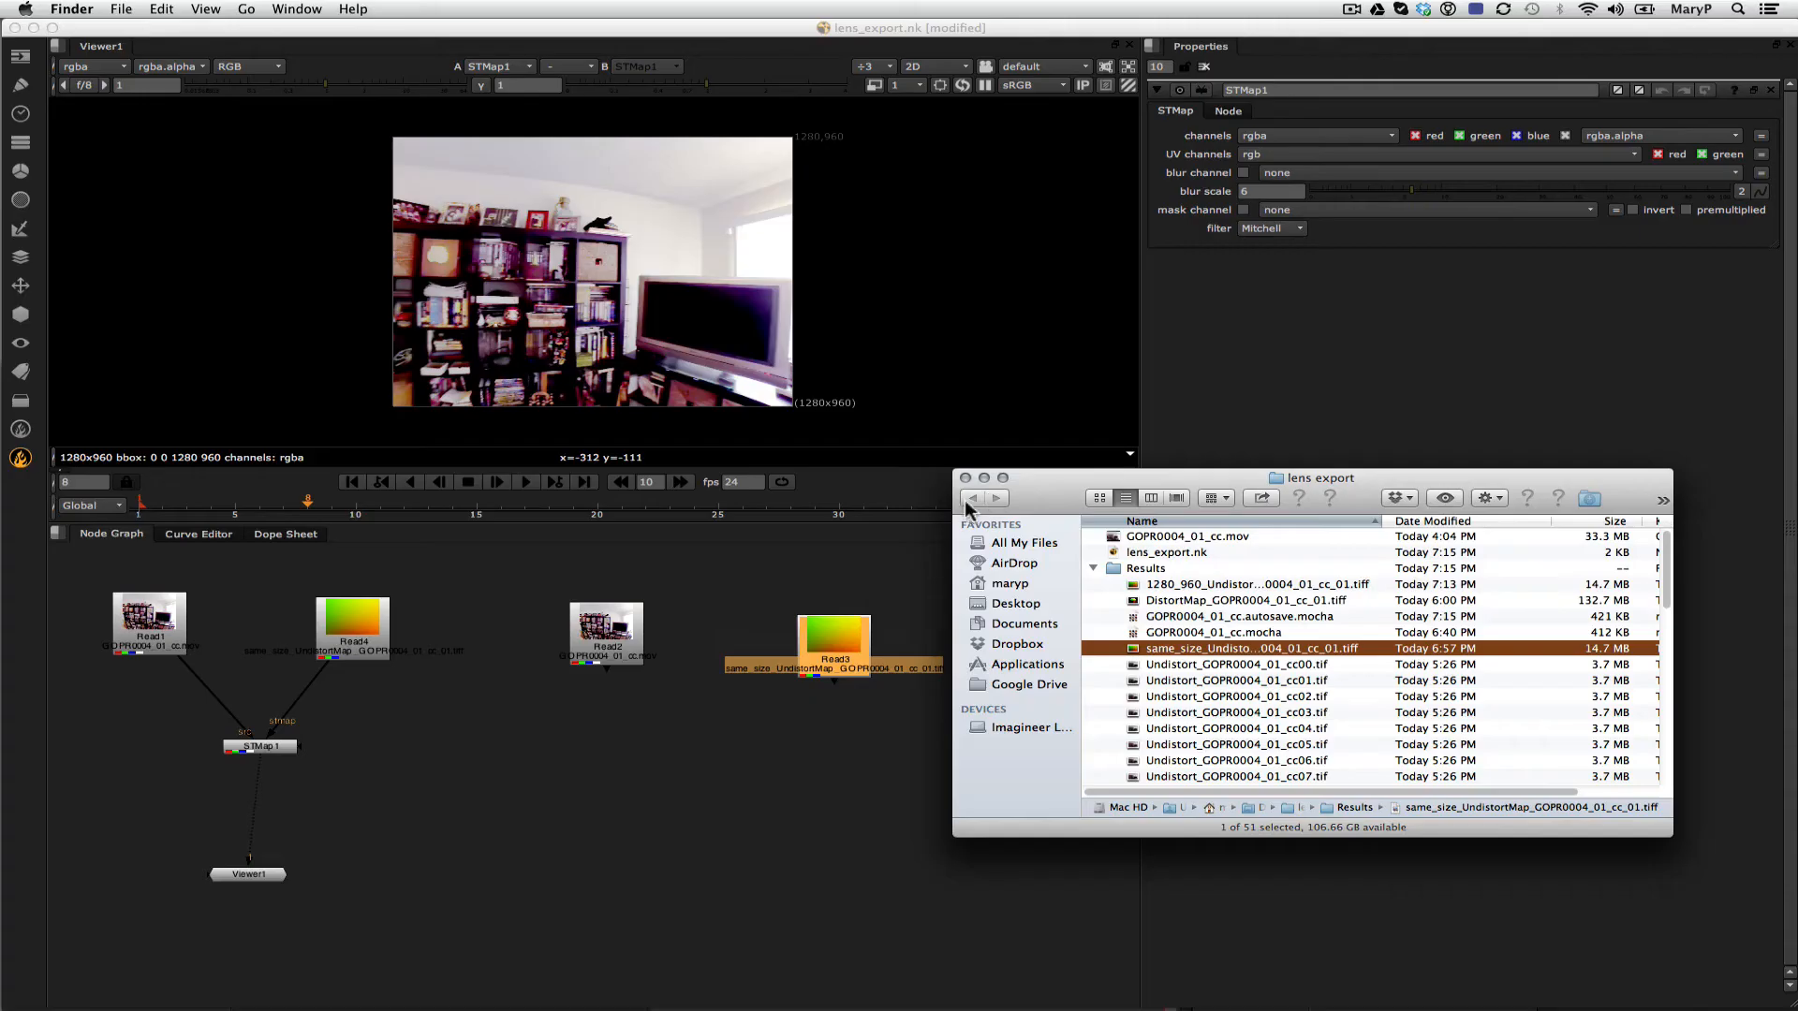
pyautogui.click(963, 480)
# Add an STMap node with its src input on the new clip and stmap input on the undistort map, and view it.
pyautogui.press('Tab')
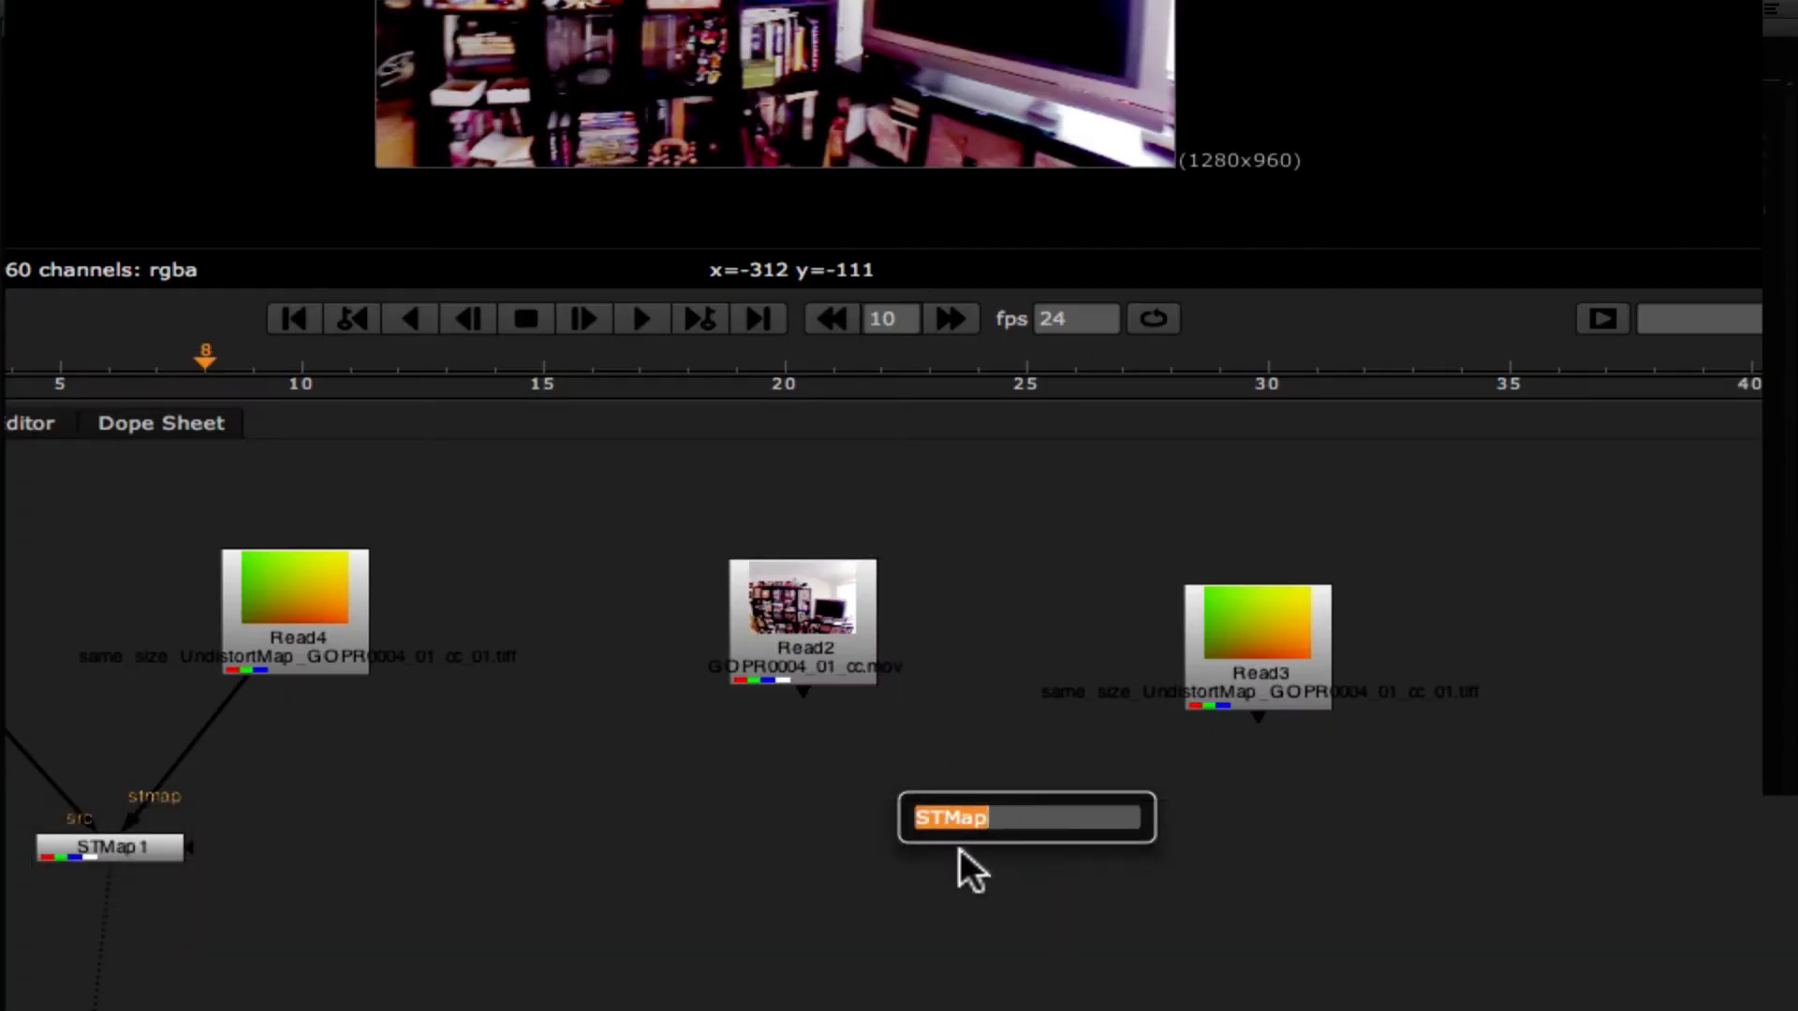
pyautogui.click(1007, 817)
pyautogui.press('Return')
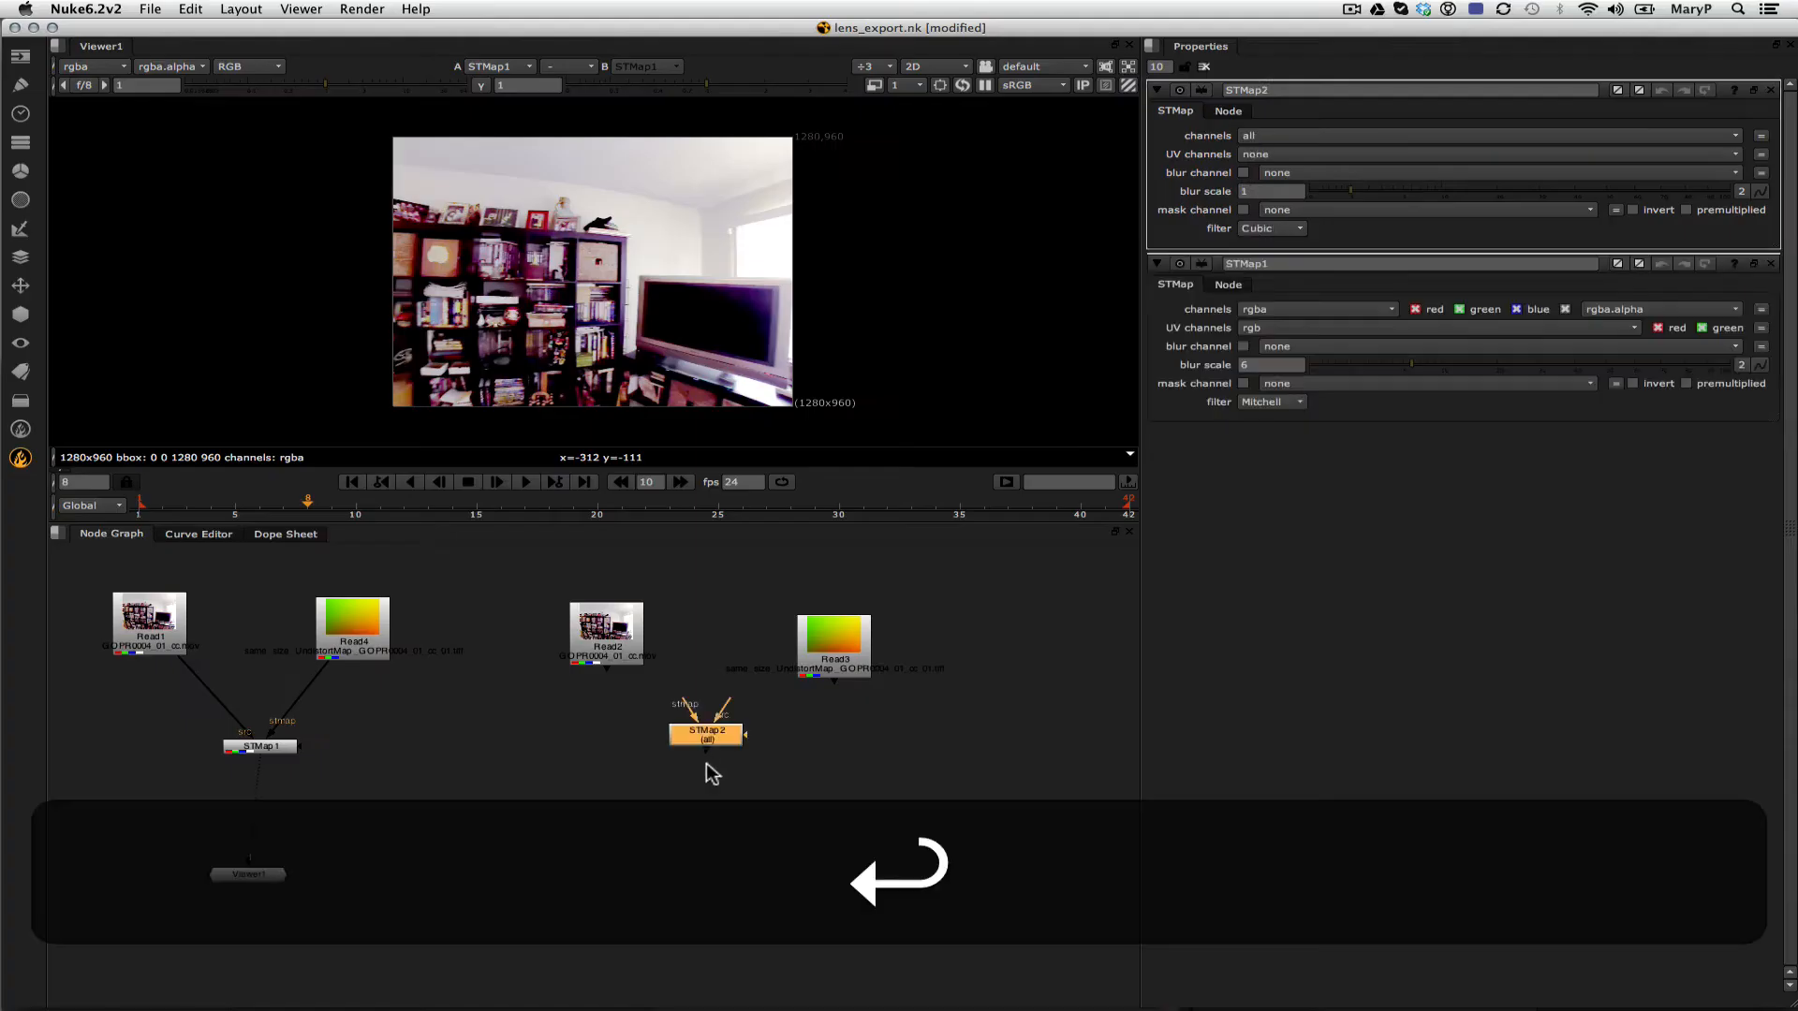
pyautogui.moveTo(719, 738); pyautogui.dragTo(604, 656)
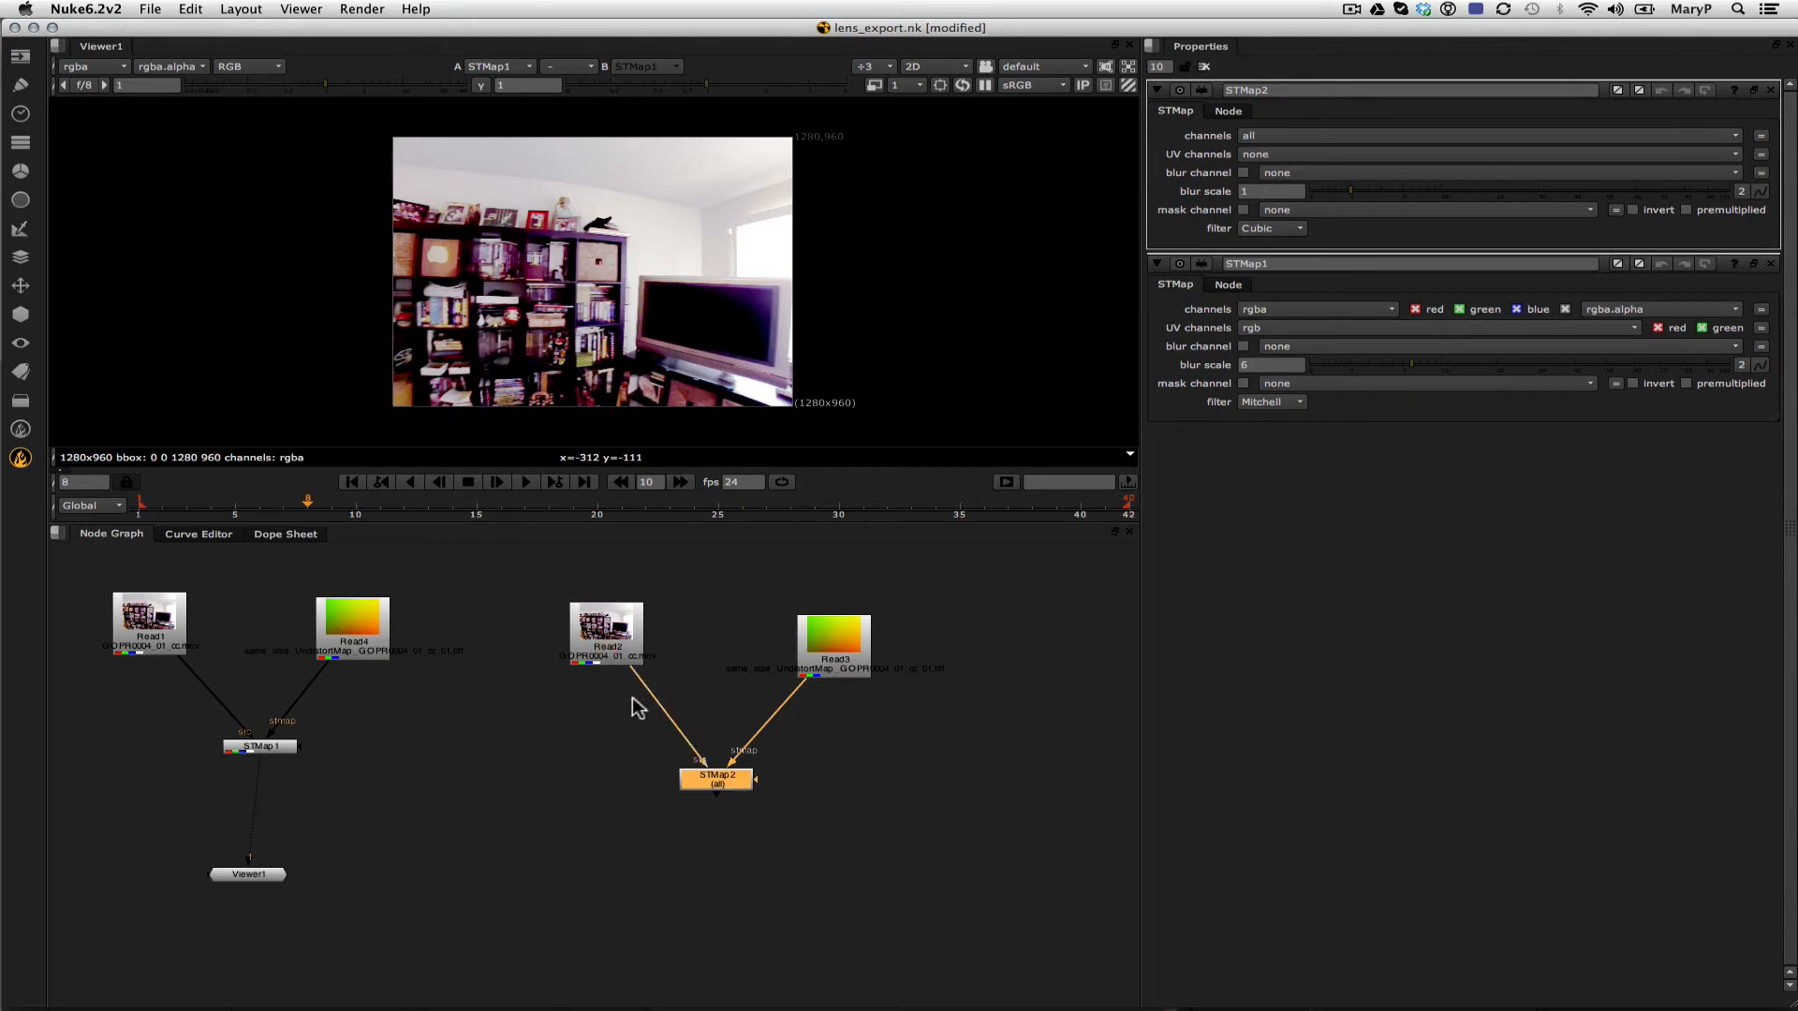
pyautogui.press('1')
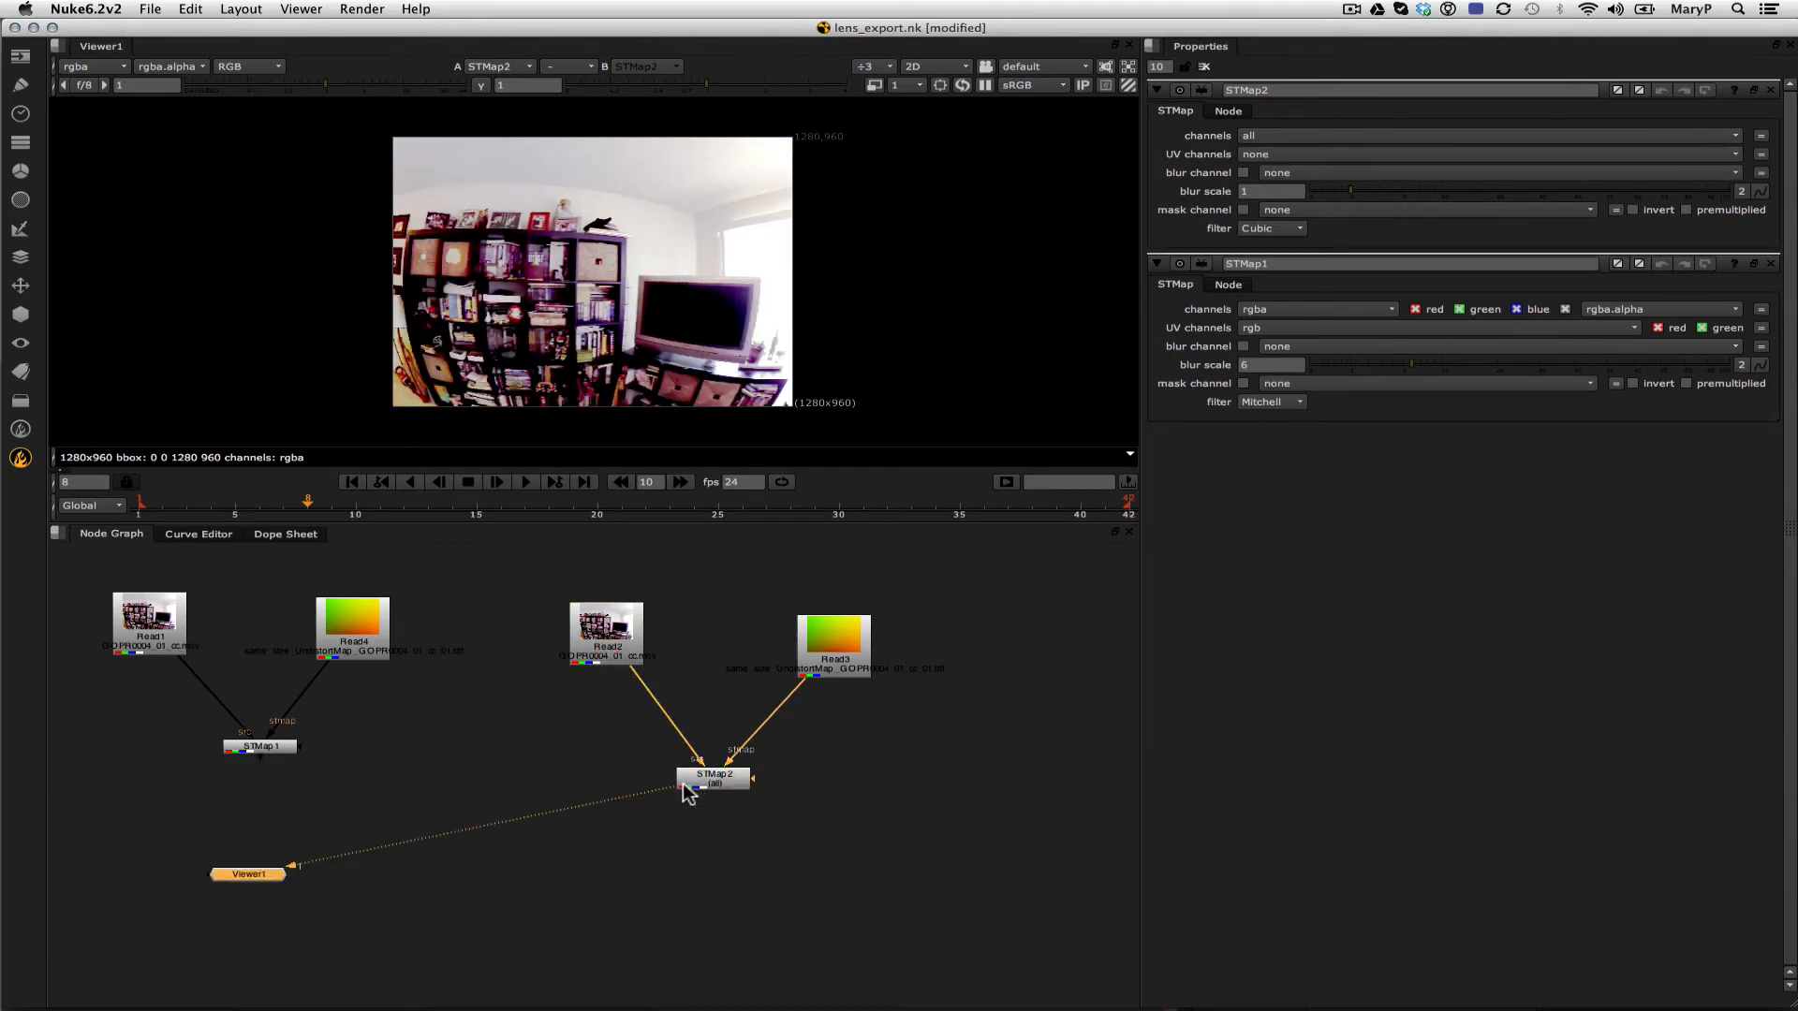
# Set the new STMap node's channels to rgba and its UV channels to rgb.
pyautogui.click(850, 641)
pyautogui.doubleClick(849, 640)
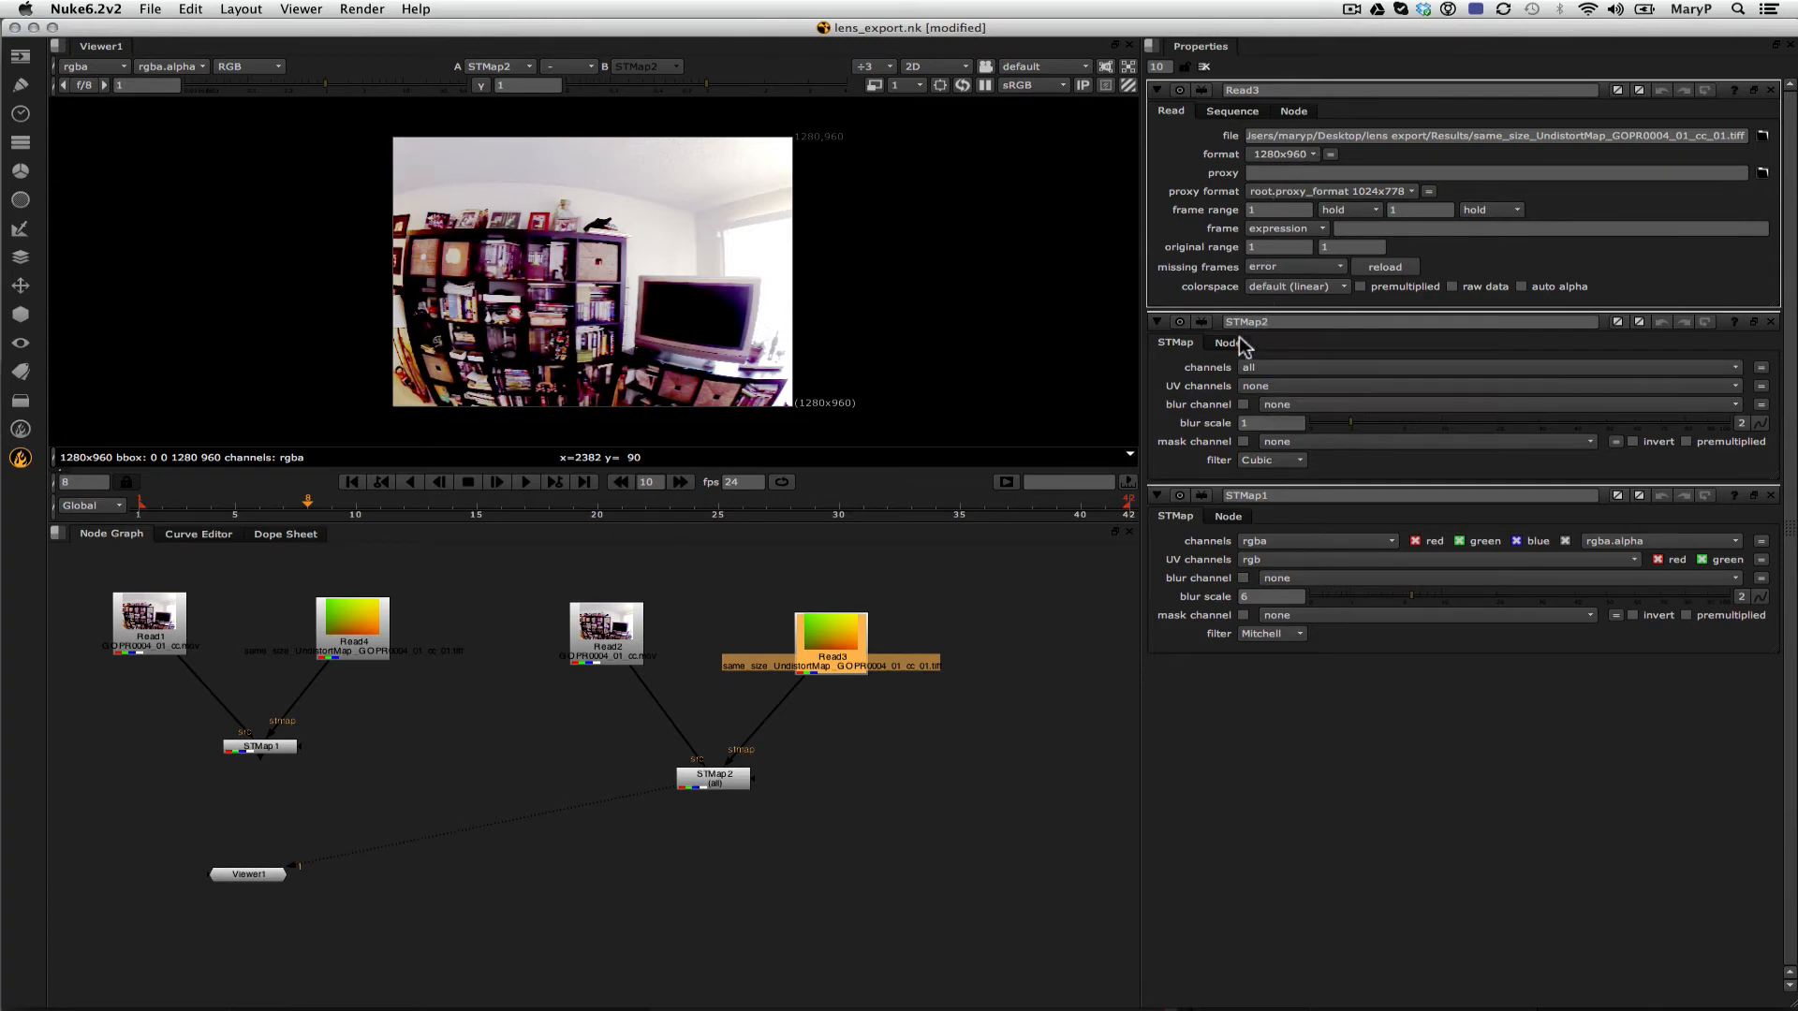
pyautogui.click(725, 775)
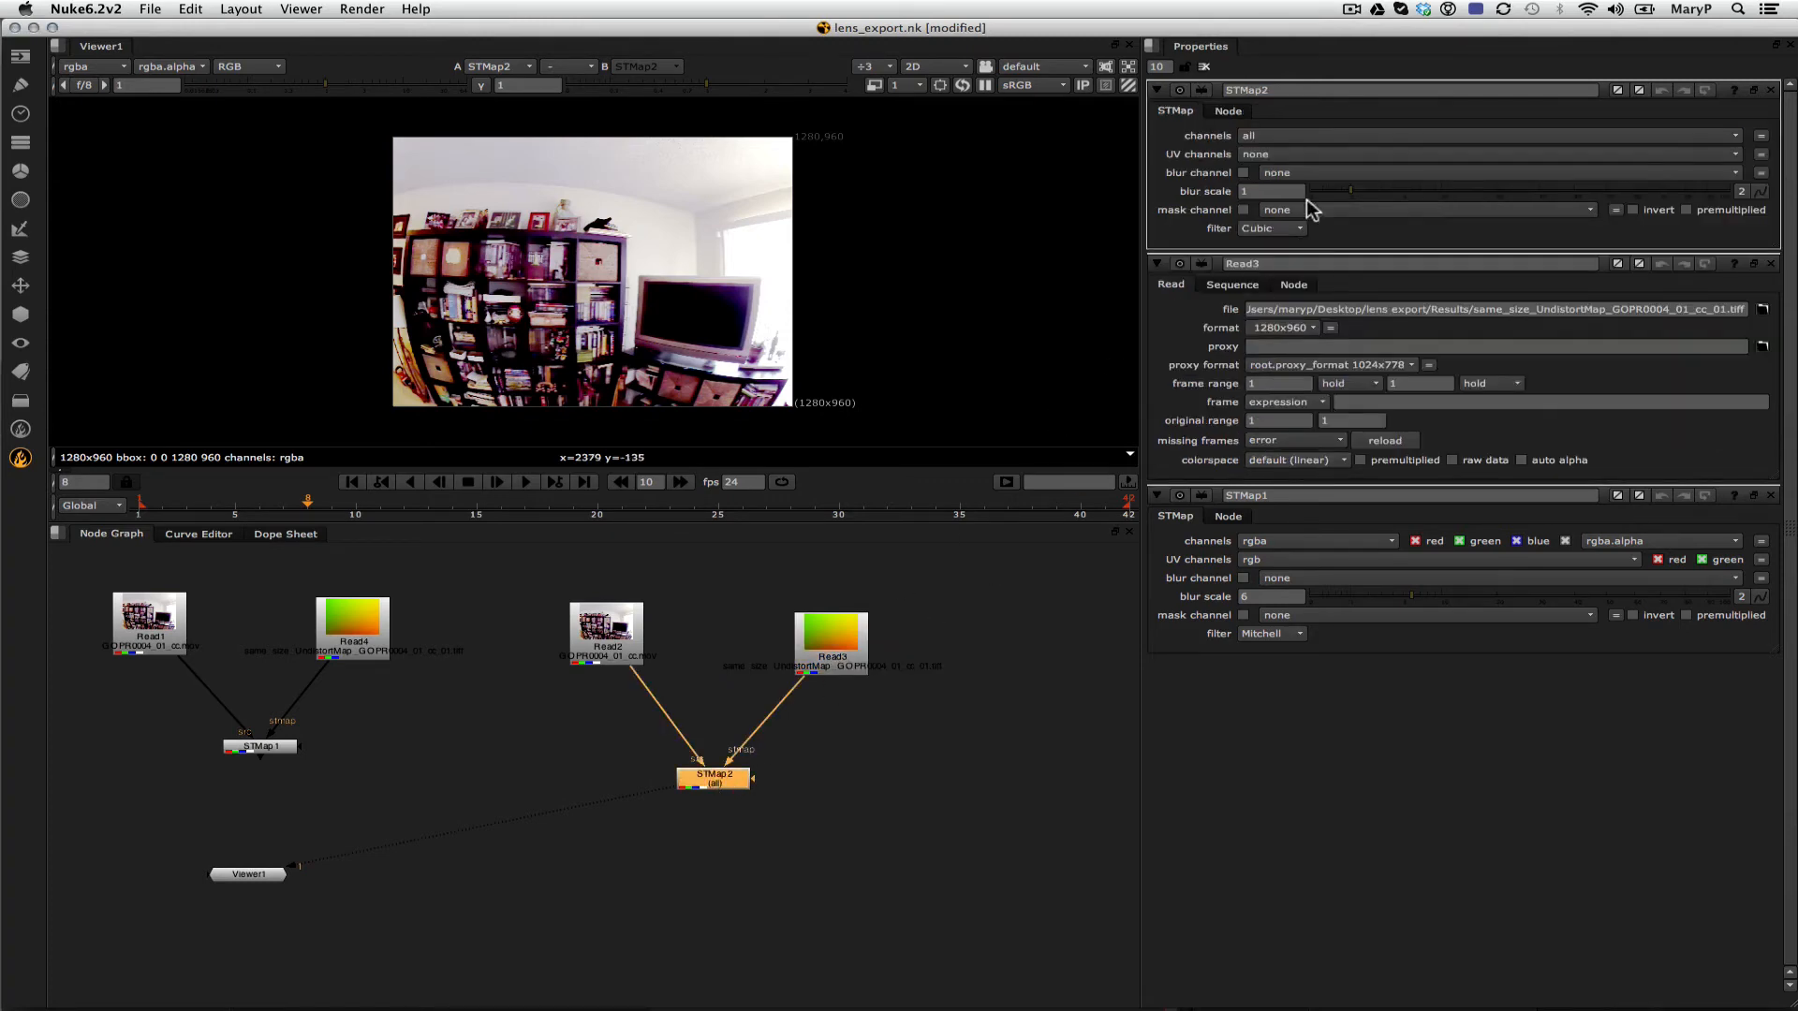
pyautogui.click(1324, 155)
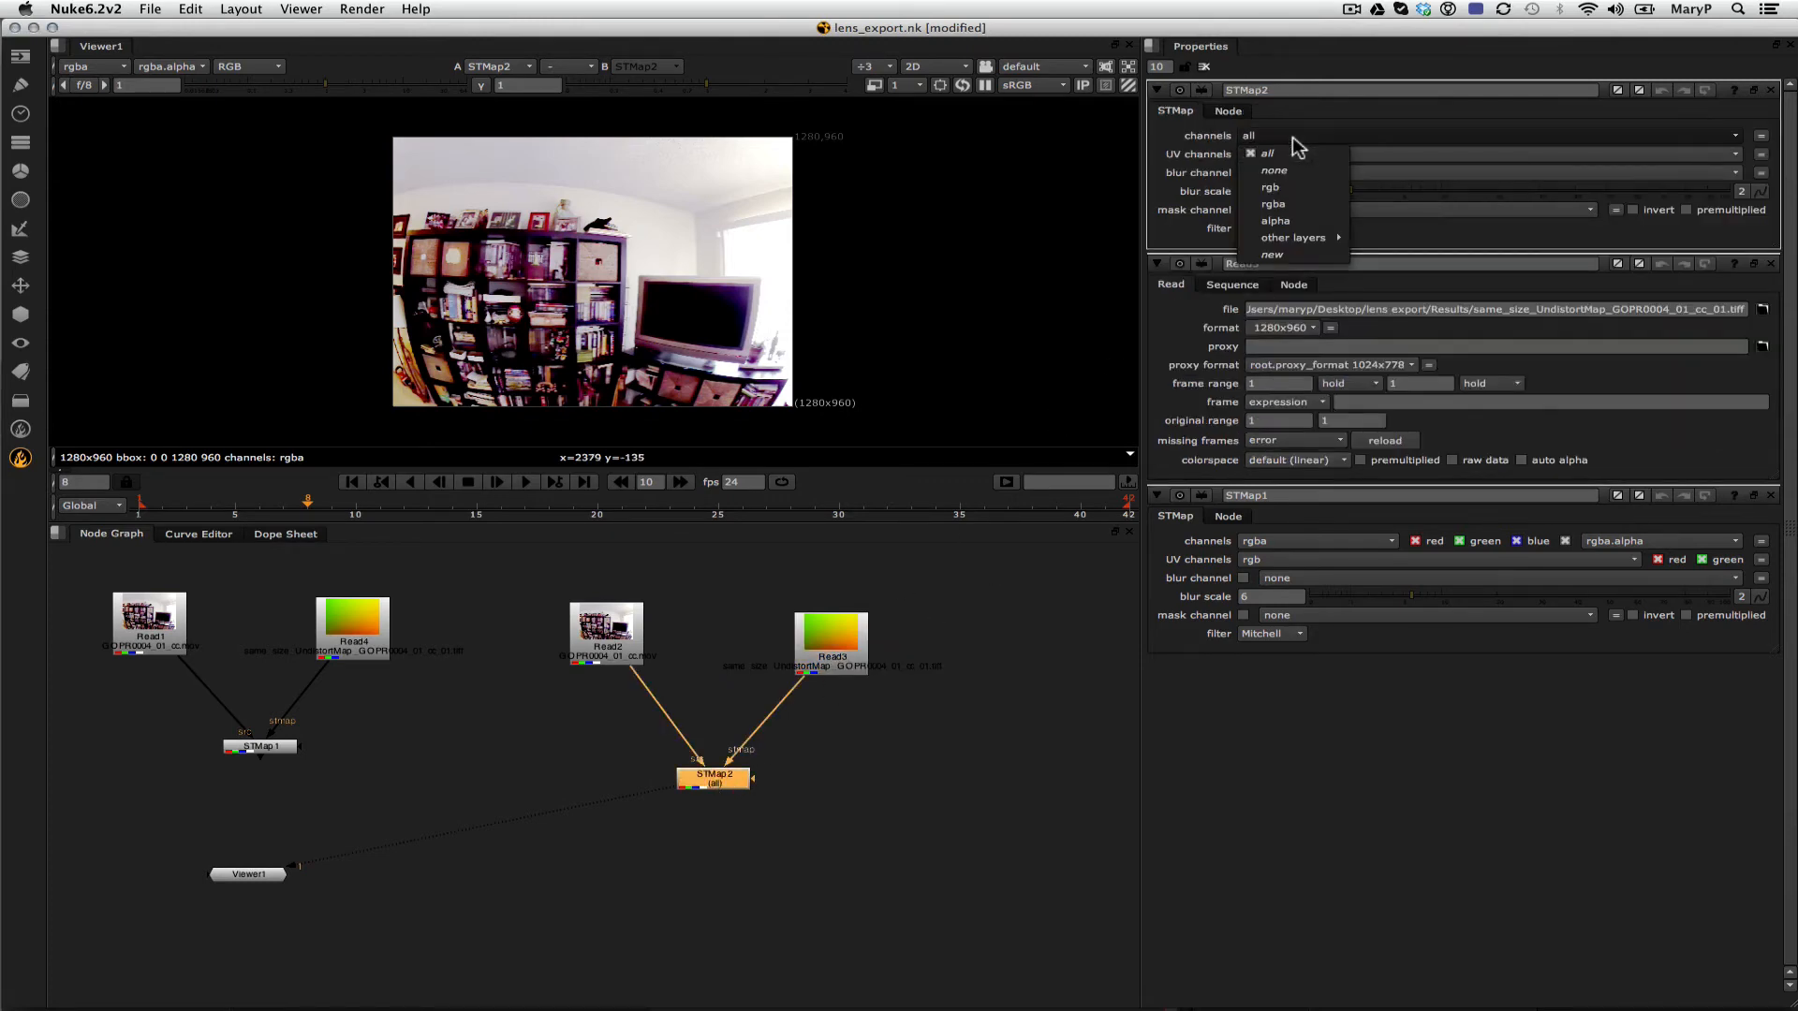
pyautogui.click(1277, 205)
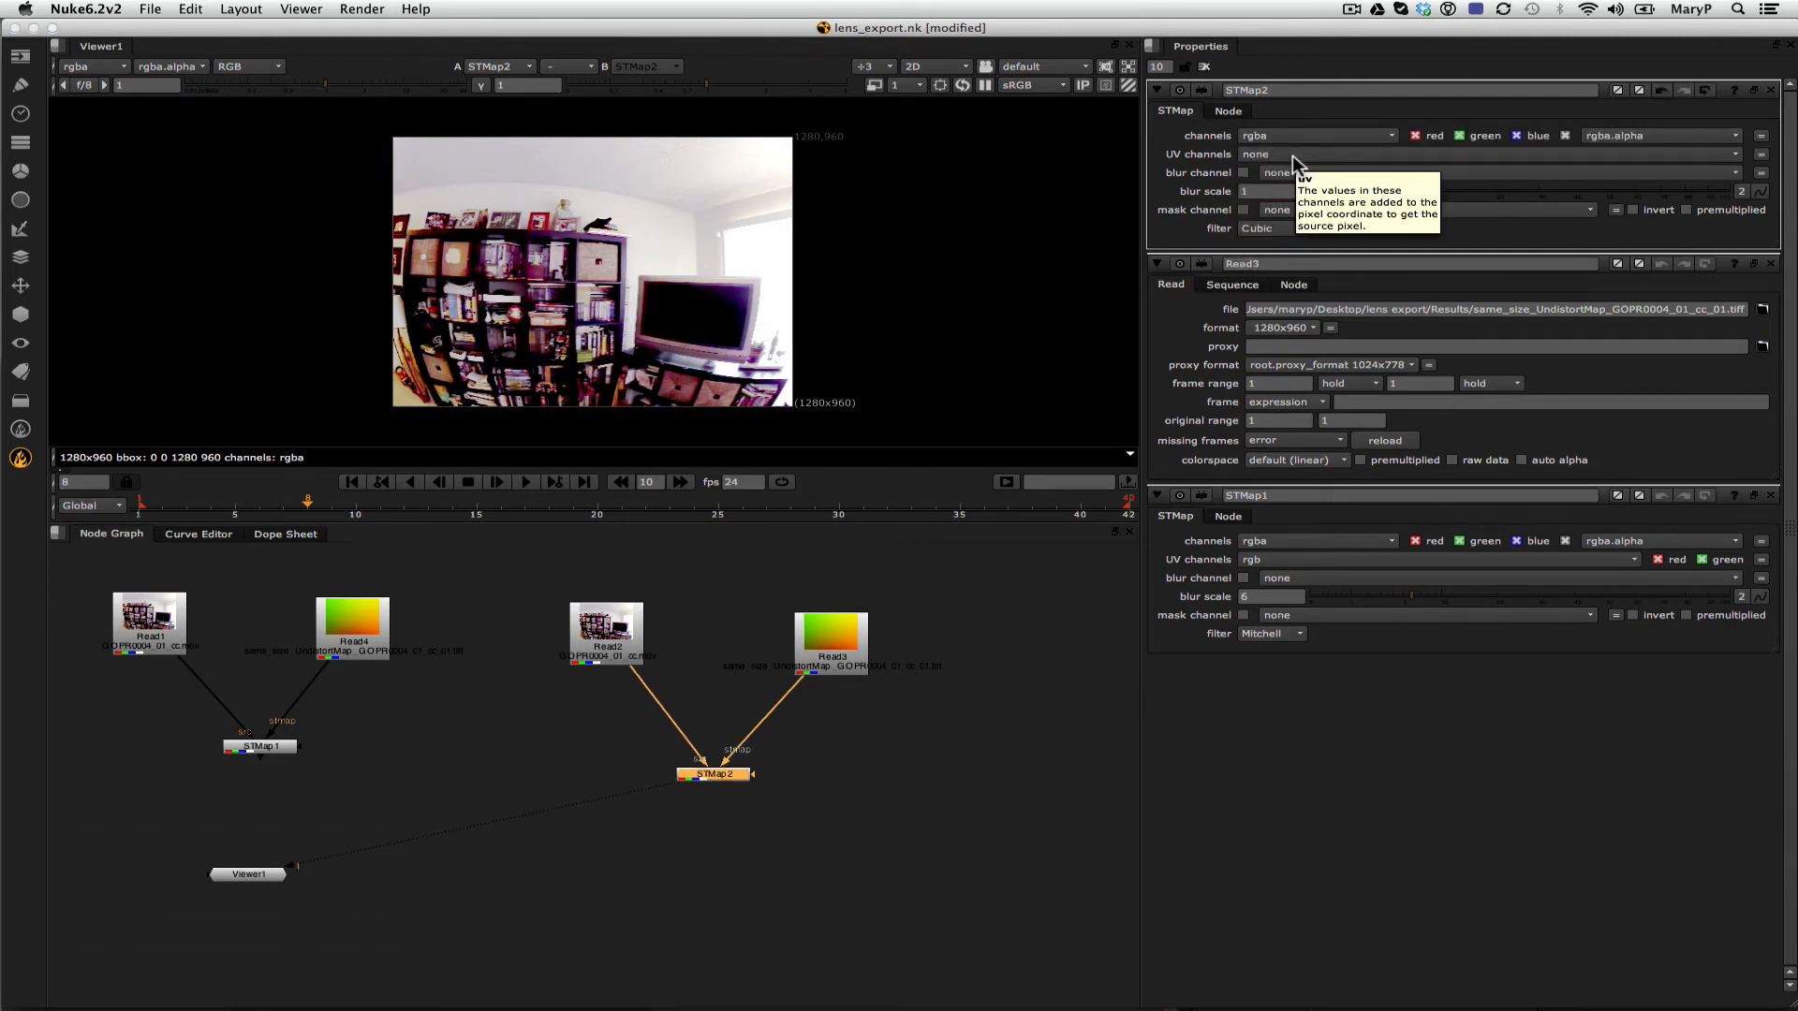
pyautogui.click(1290, 172)
pyautogui.click(1272, 190)
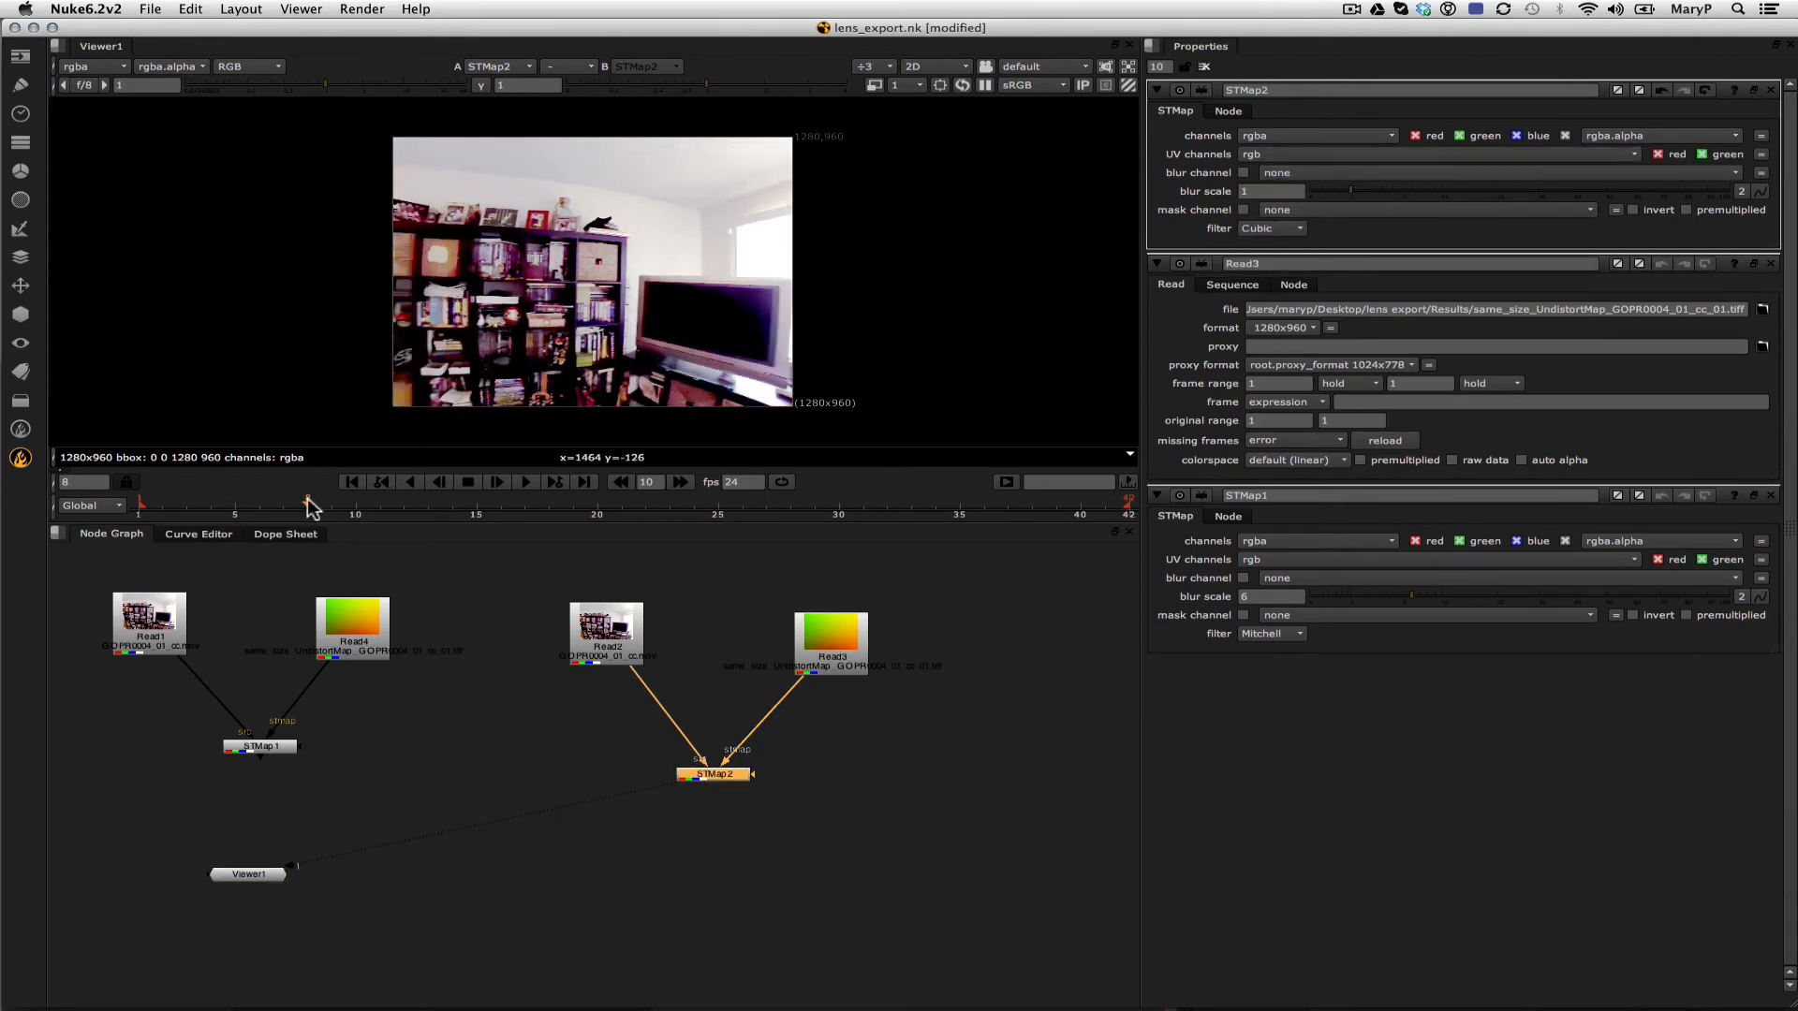
# Scrub through the timeline to check the undistorted clip from the new STMap node.
pyautogui.moveTo(308, 502)
pyautogui.mouseDown()
pyautogui.moveTo(130, 505)
pyautogui.moveTo(1064, 520)
pyautogui.moveTo(1161, 541)
pyautogui.moveTo(811, 486)
pyautogui.moveTo(465, 486)
pyautogui.moveTo(284, 453)
pyautogui.moveTo(108, 492)
pyautogui.mouseUp()
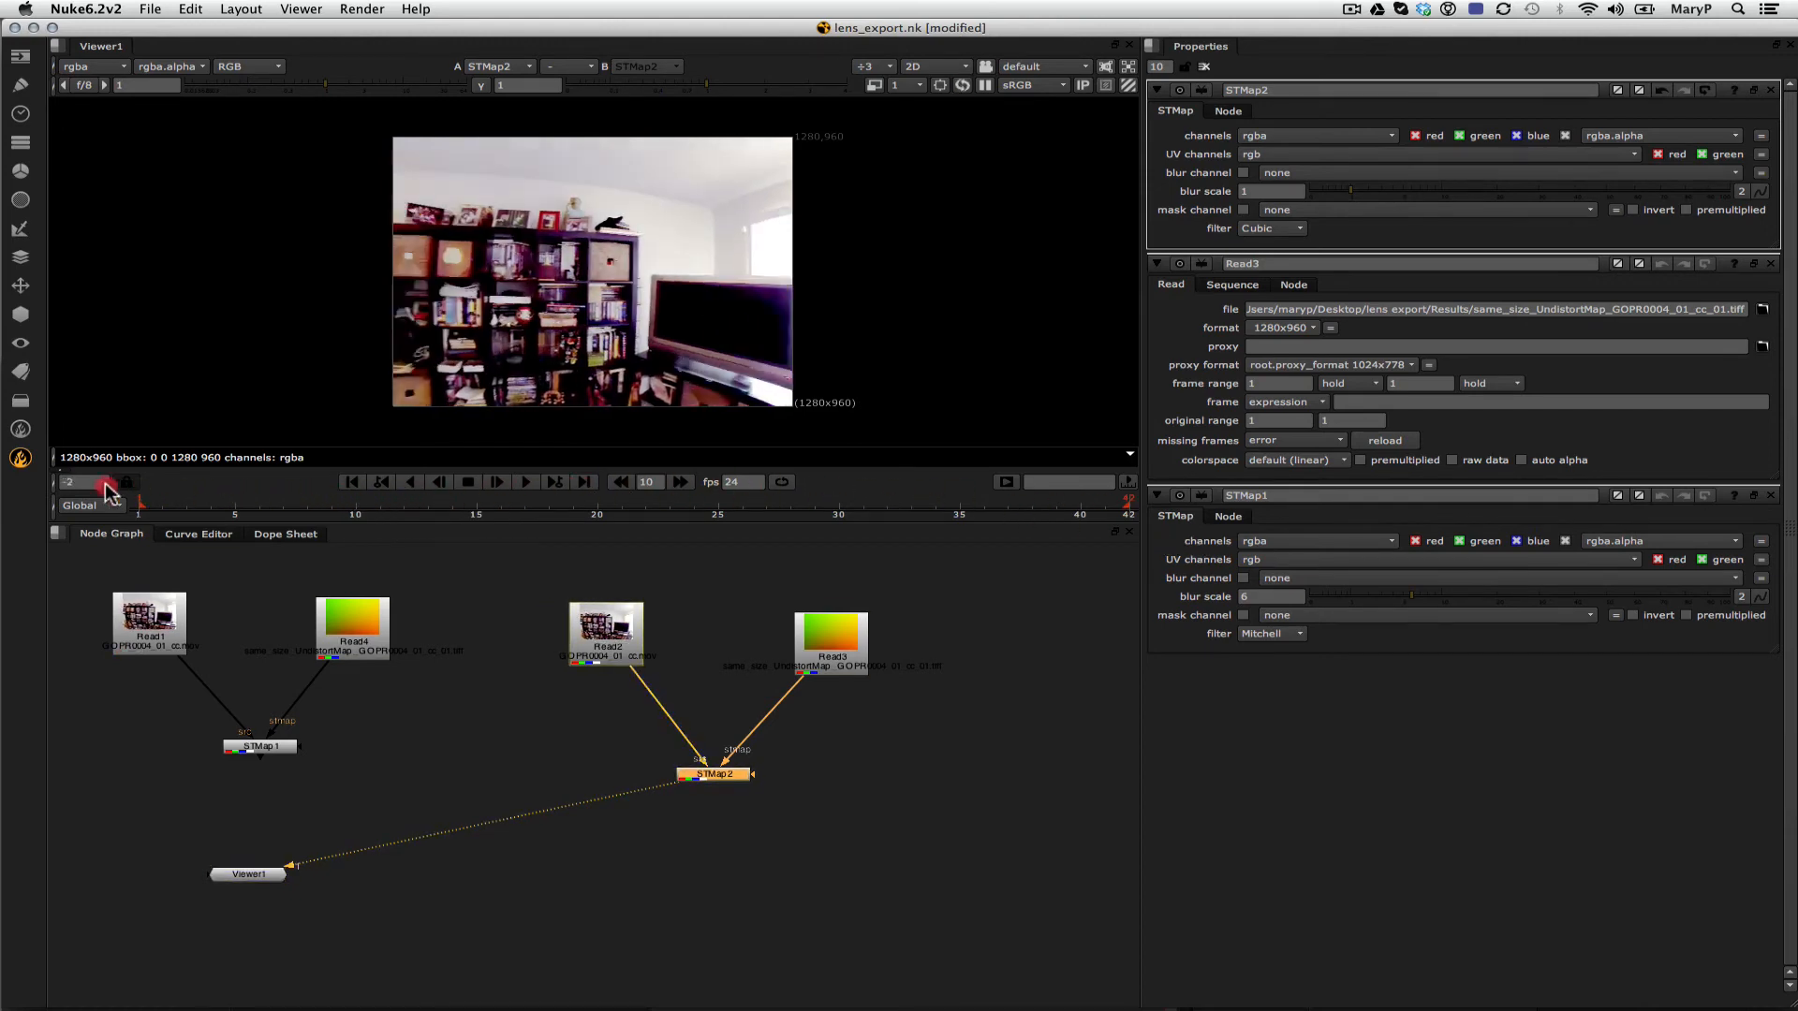
pyautogui.click(934, 509)
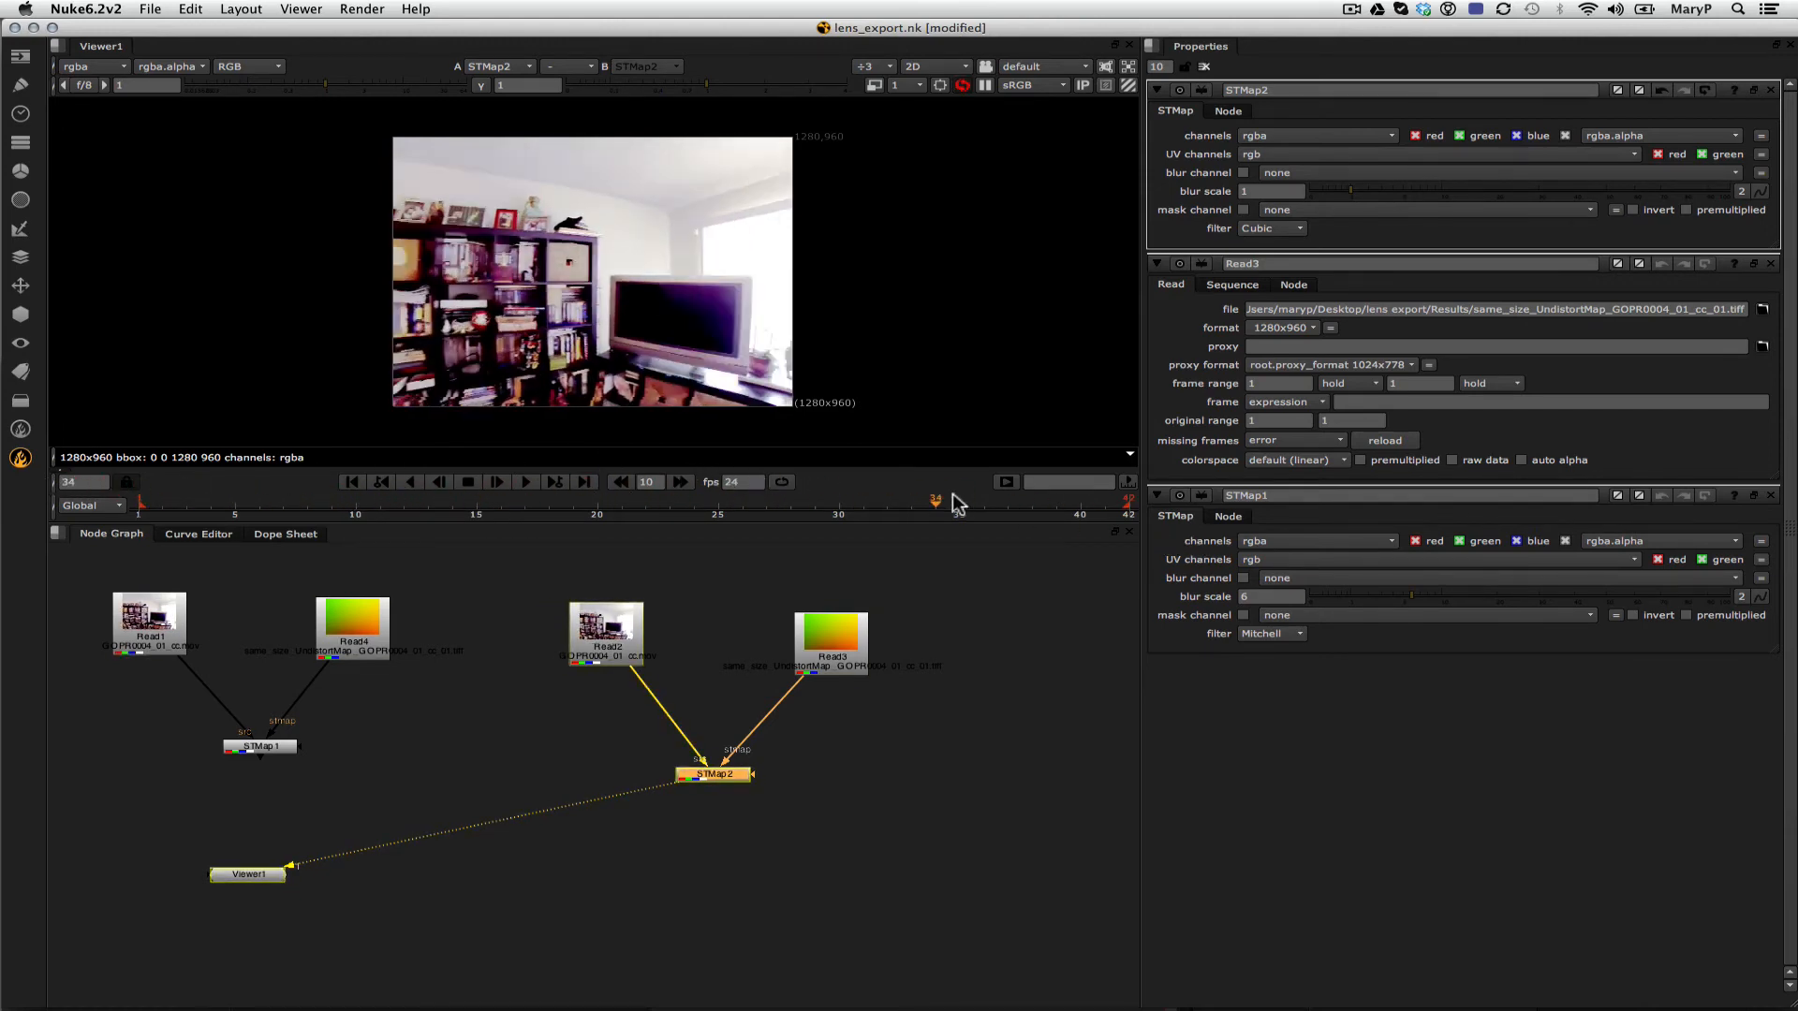
pyautogui.moveTo(957, 503); pyautogui.dragTo(1185, 520)
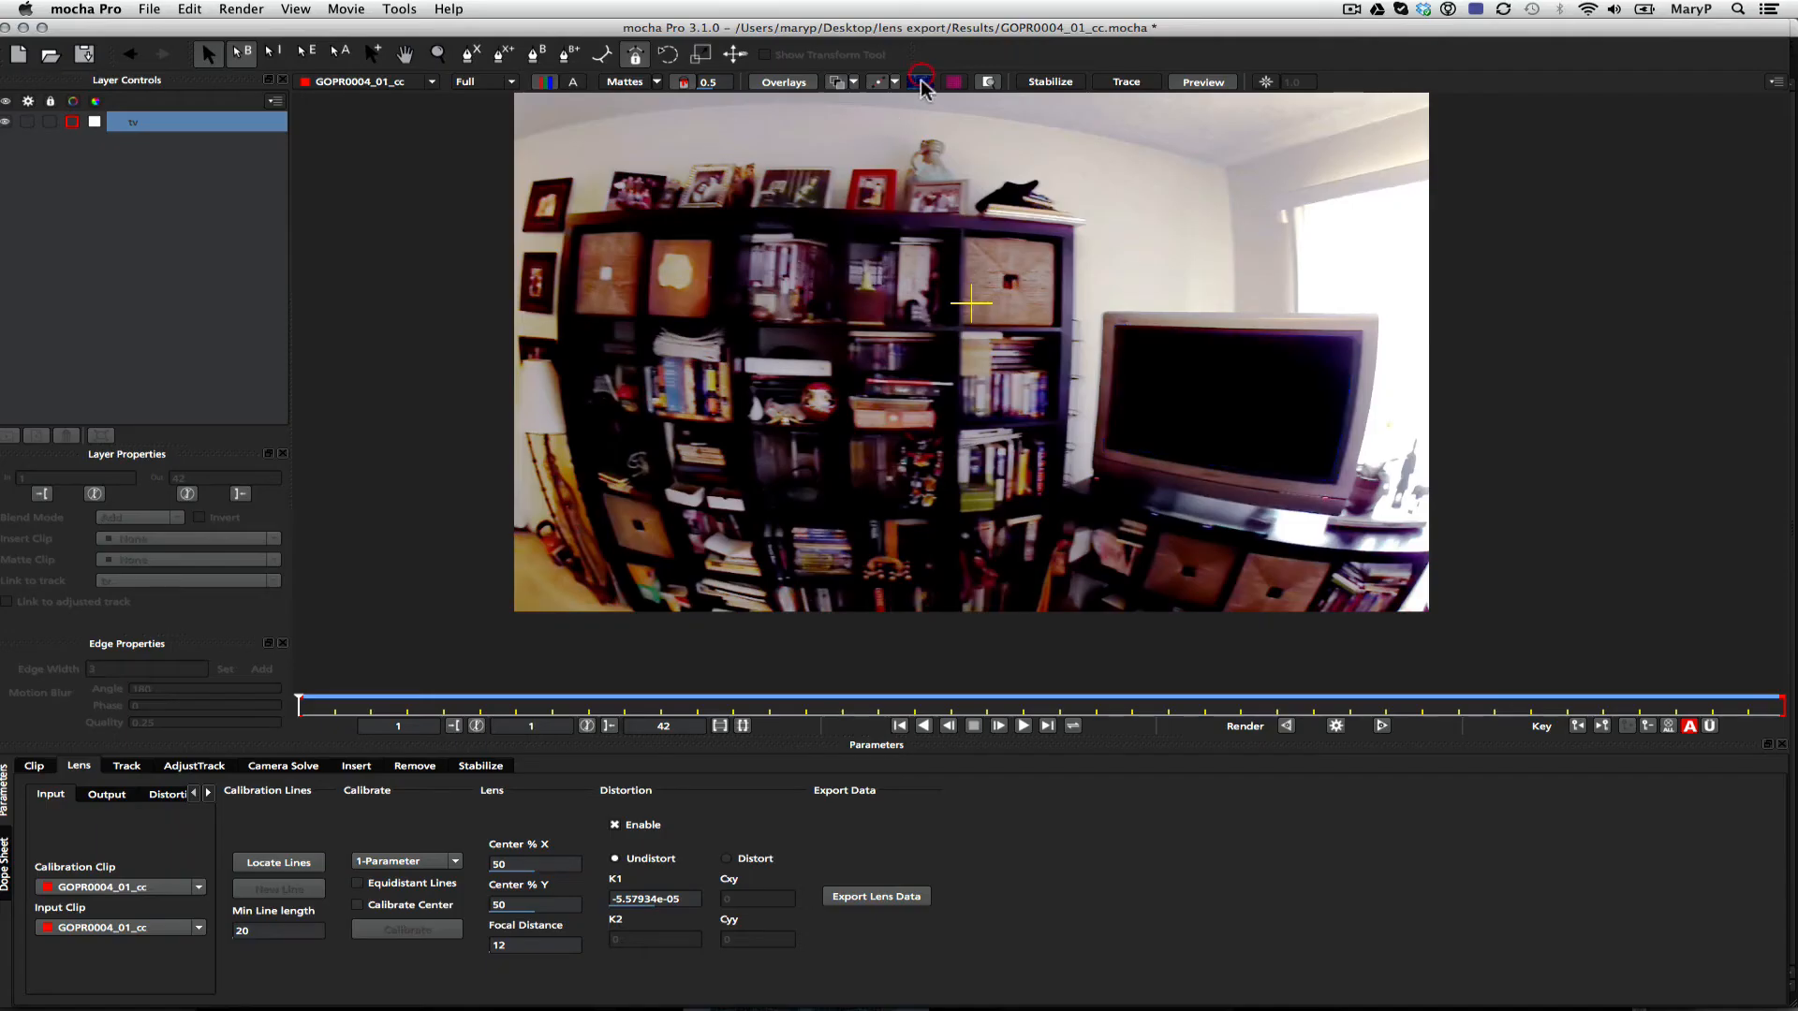
# Check the tv layer's track on the original clip with the surface and the distorted planar grid, and hide the grid.
pyautogui.click(922, 83)
pyautogui.click(128, 768)
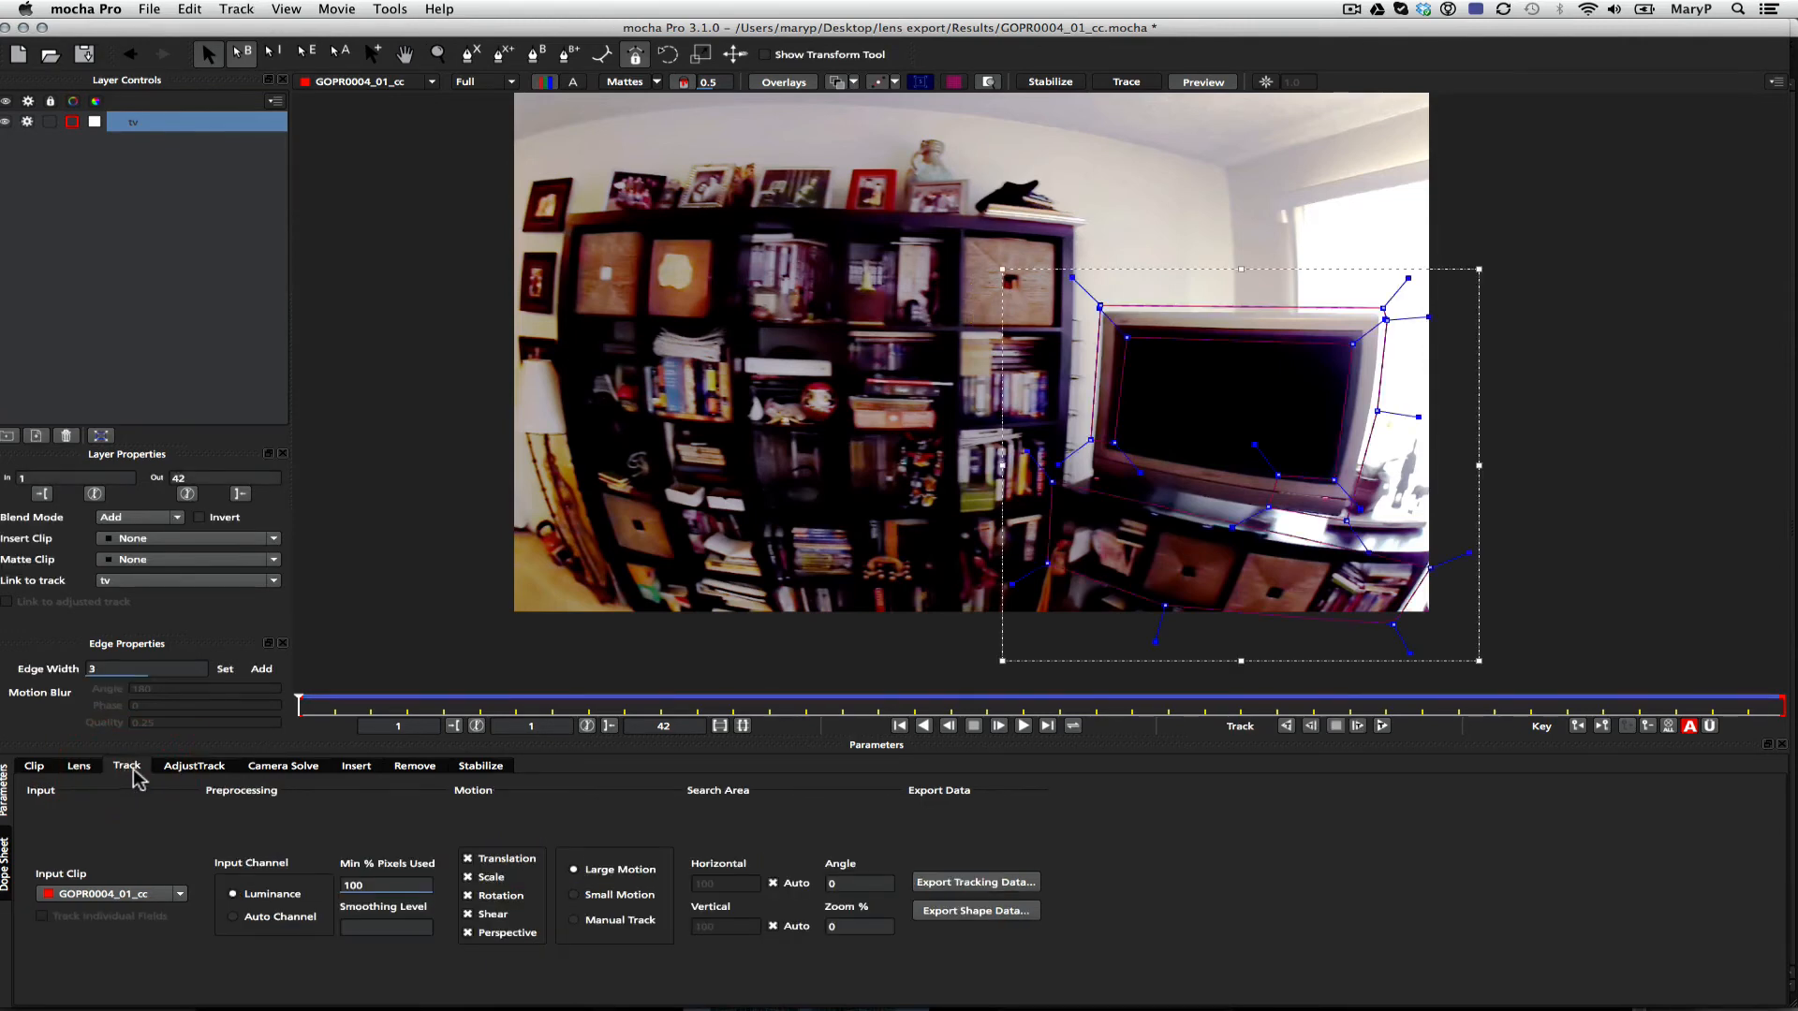
pyautogui.moveTo(296, 704); pyautogui.dragTo(218, 610)
pyautogui.click(951, 82)
pyautogui.moveTo(301, 704)
pyautogui.mouseDown()
pyautogui.moveTo(1691, 752)
pyautogui.moveTo(1760, 731)
pyautogui.moveTo(296, 672)
pyautogui.mouseUp()
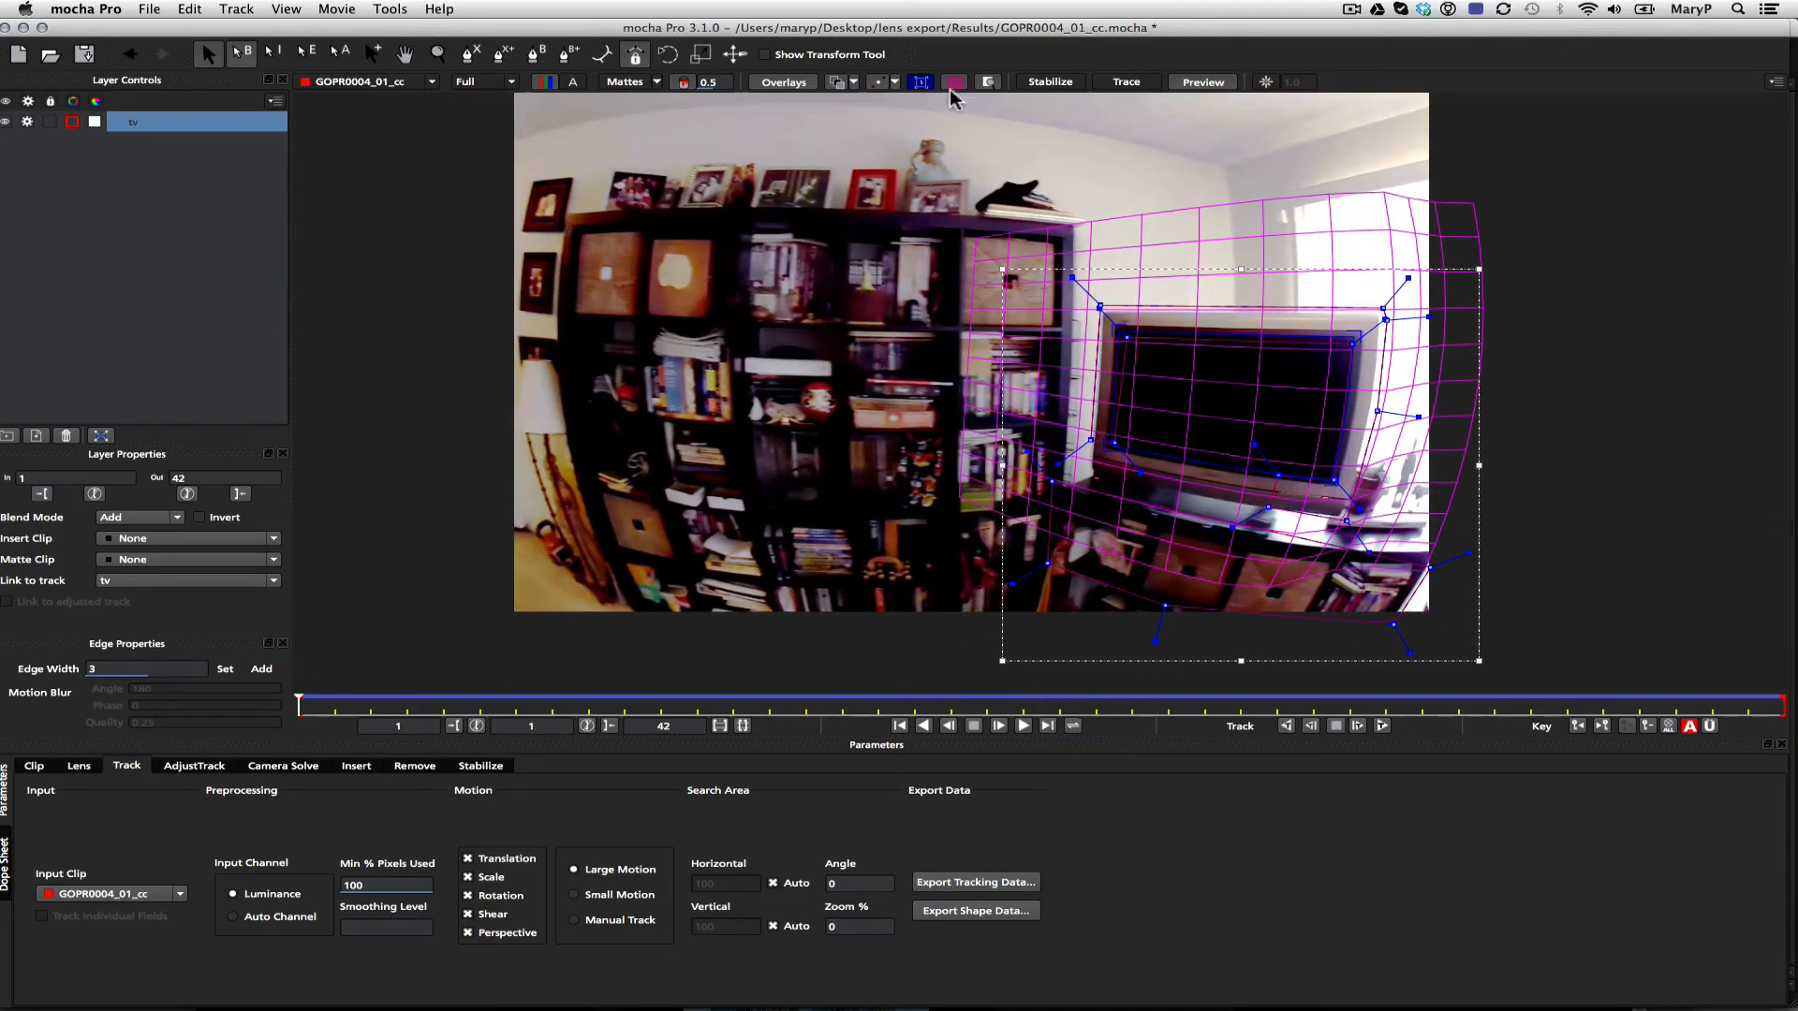
pyautogui.click(953, 83)
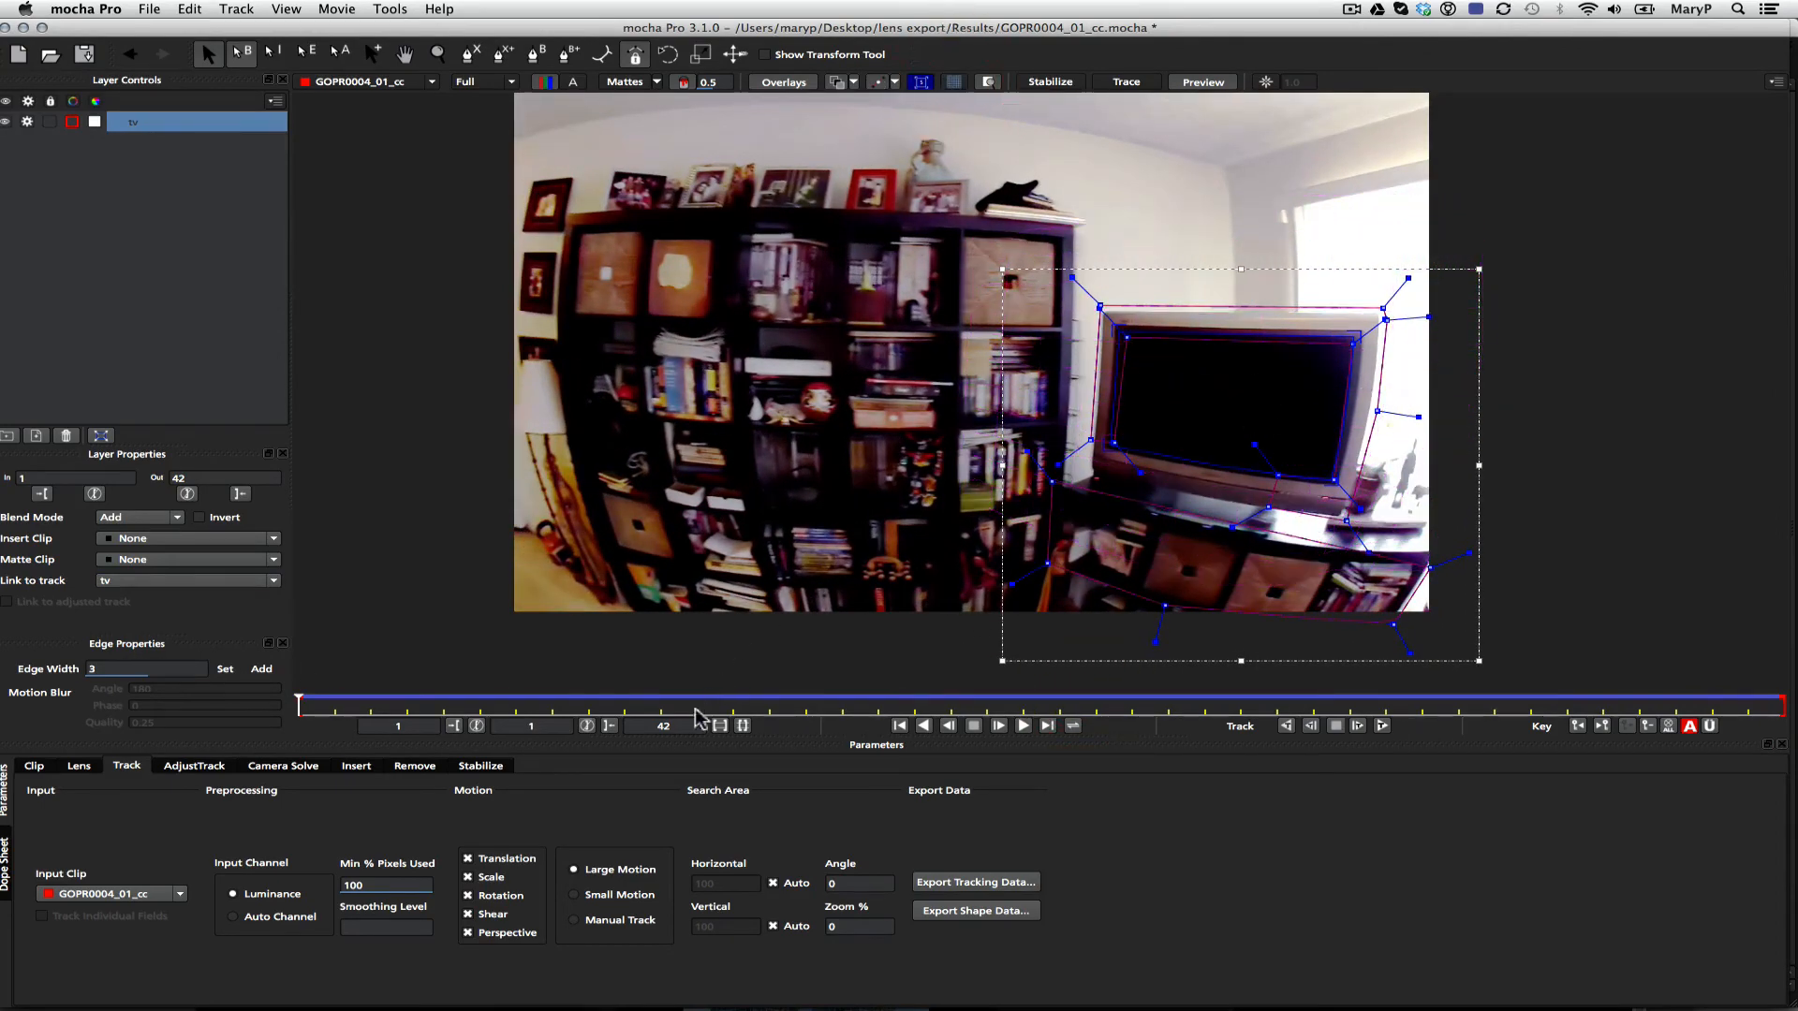
# Copy the tv layer's tracking data to the clipboard as Nuke Corner Pin (*.nk) with Remove lens distortion enabled.
pyautogui.click(974, 882)
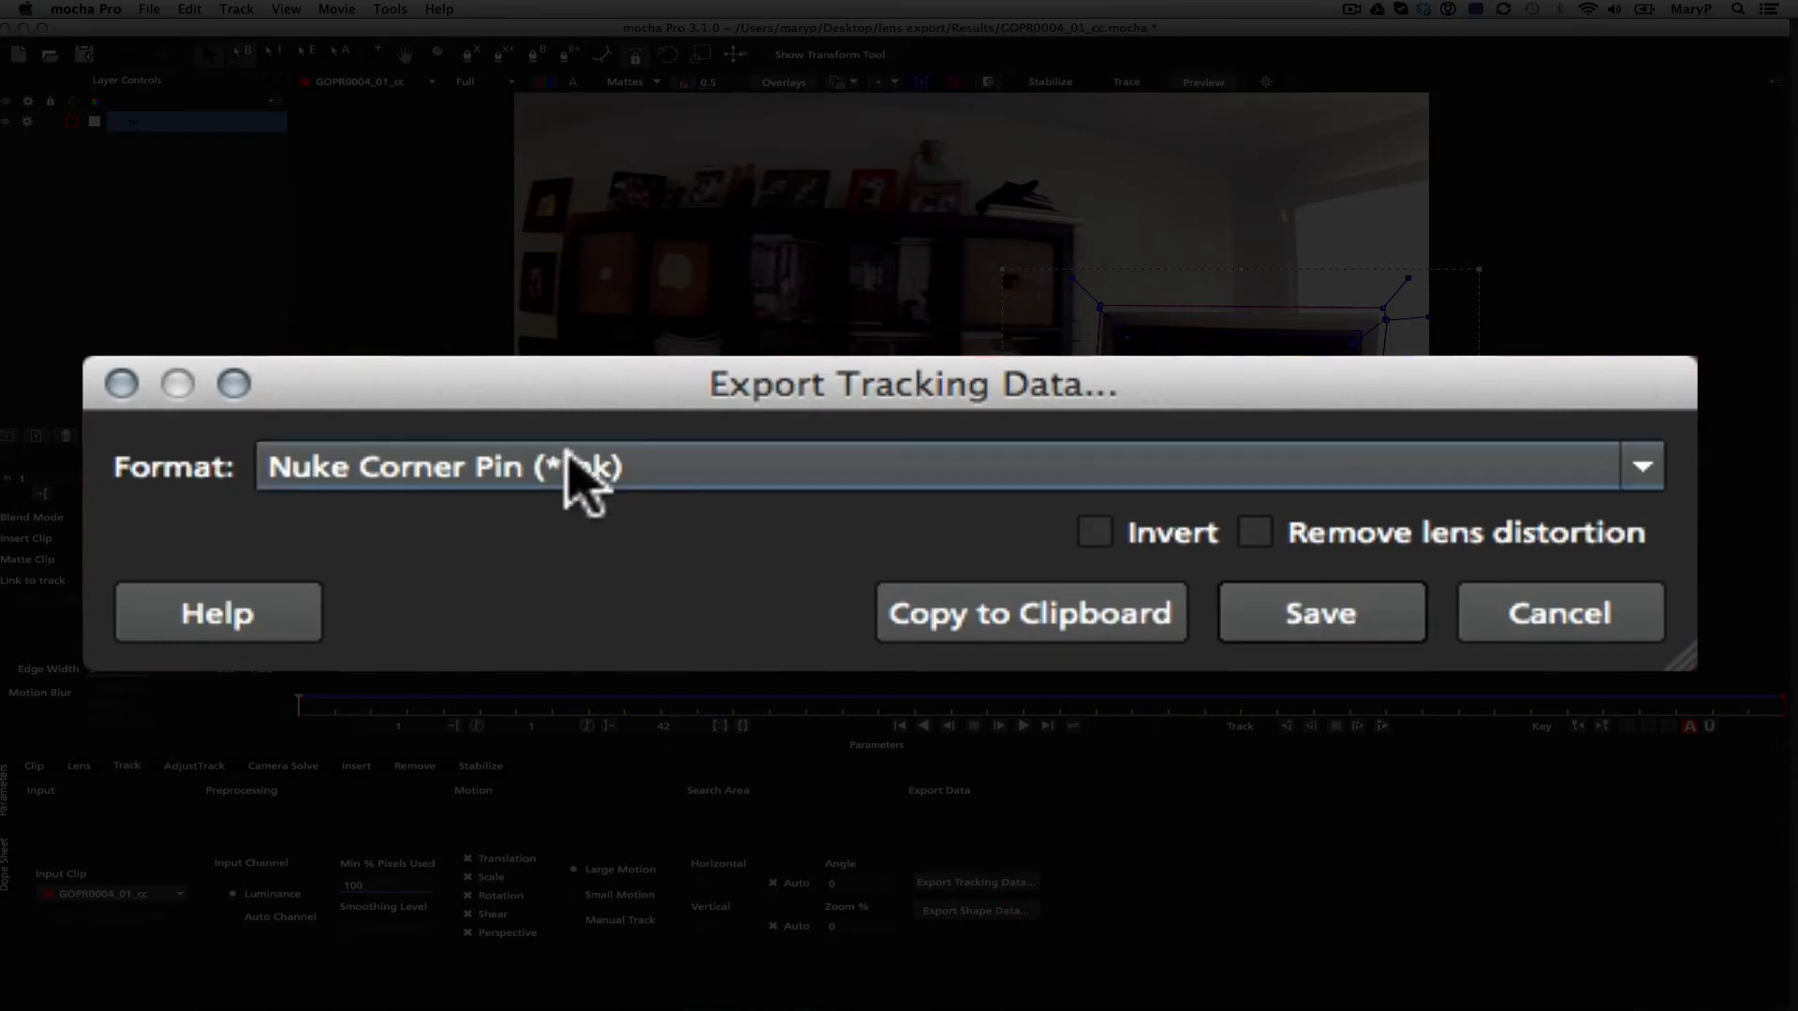
pyautogui.click(1255, 533)
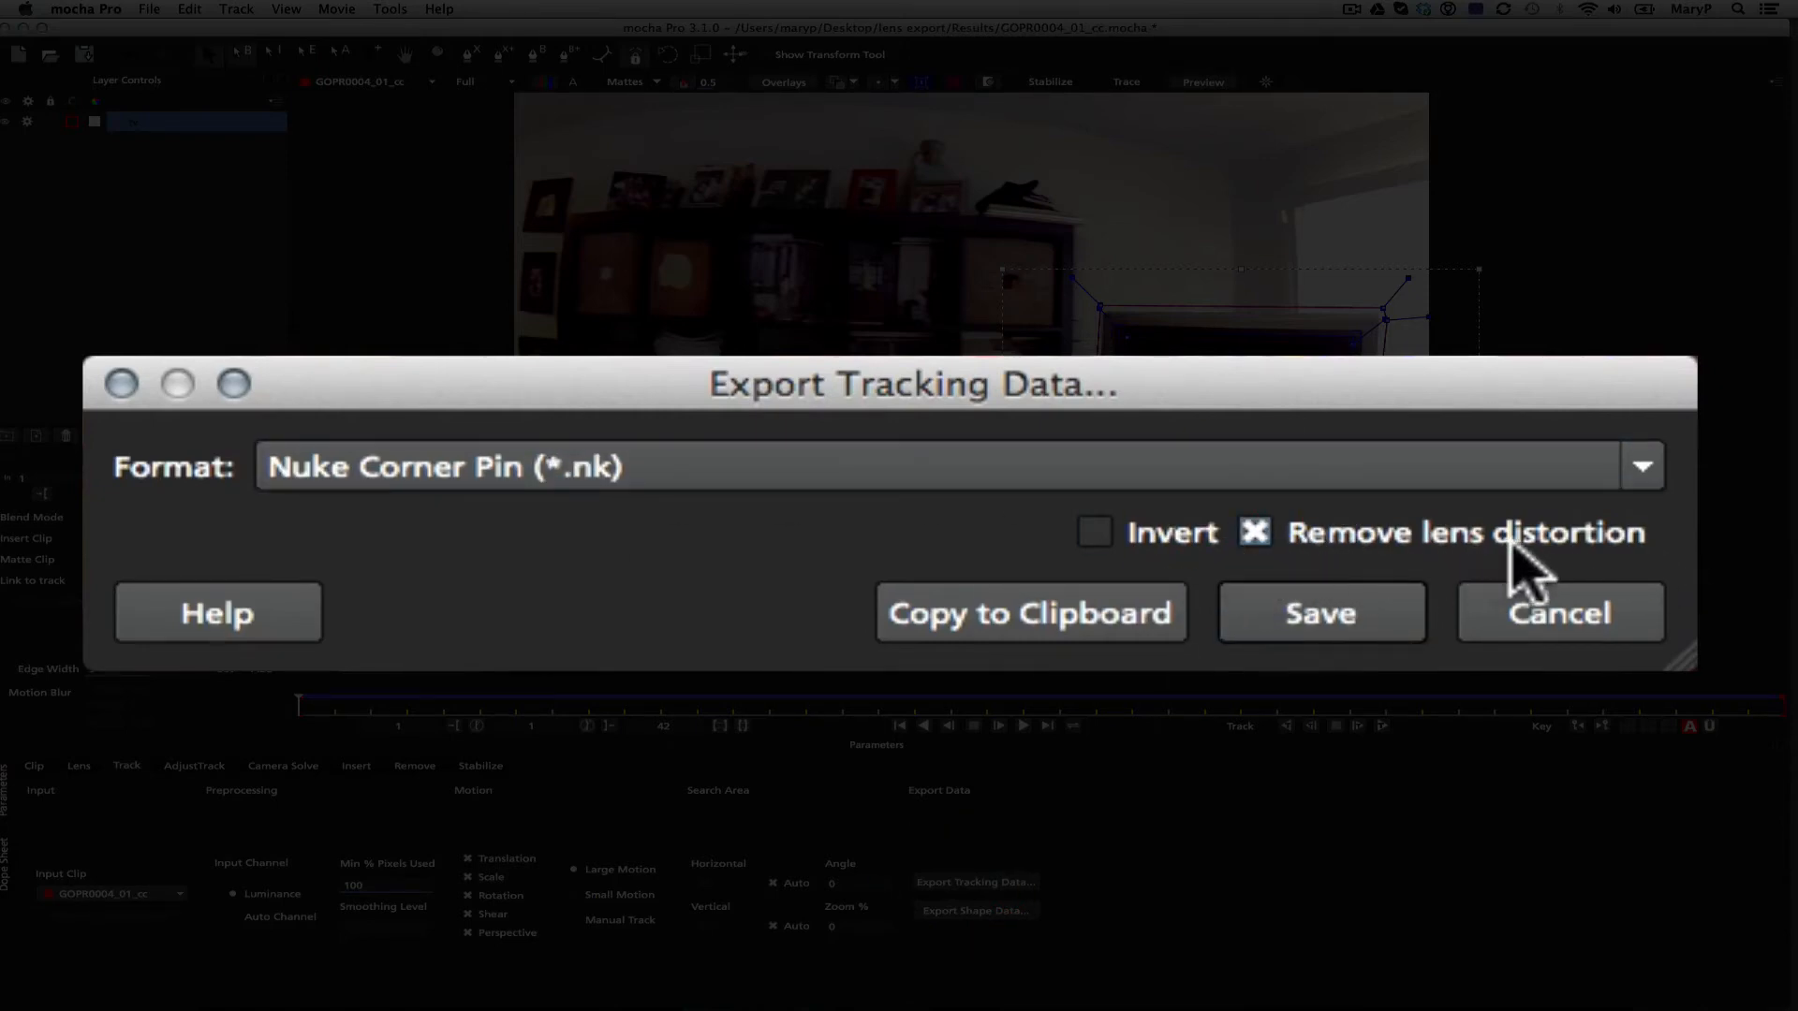
pyautogui.click(974, 625)
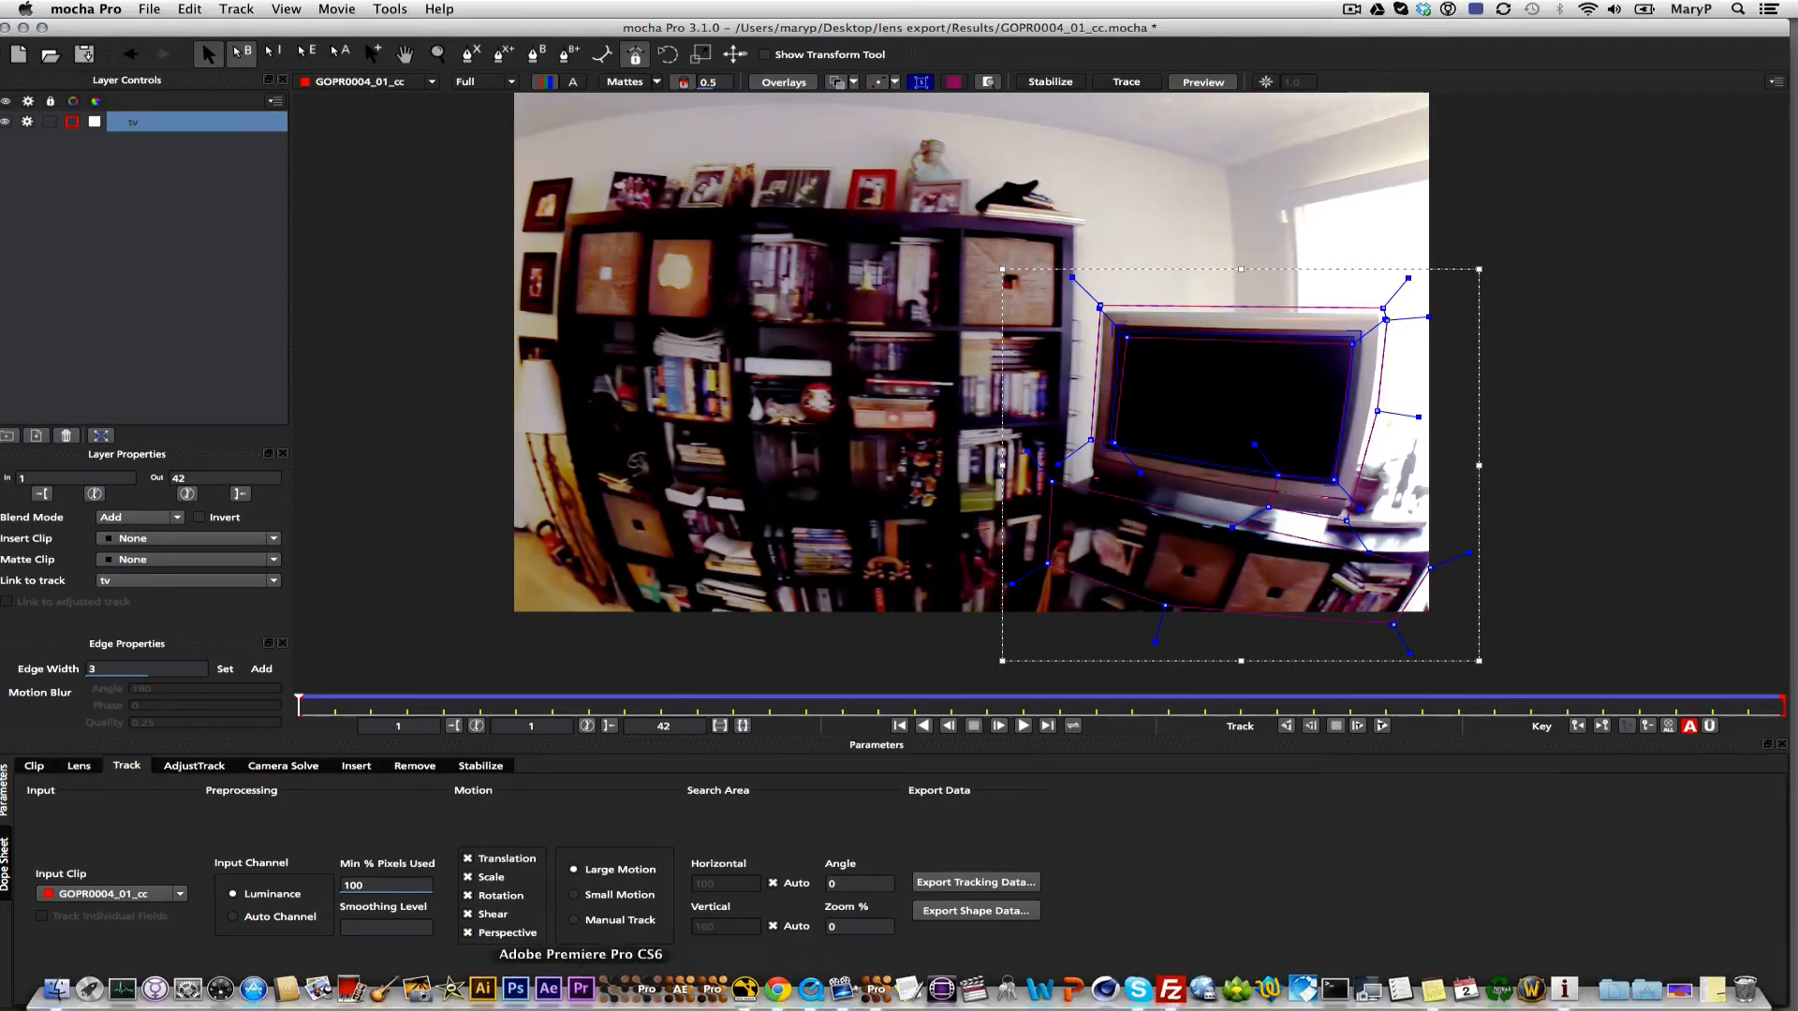
# Switch to Nuke and add a Read node that loads bg copy.png from the lens export folder.
pyautogui.click(748, 1000)
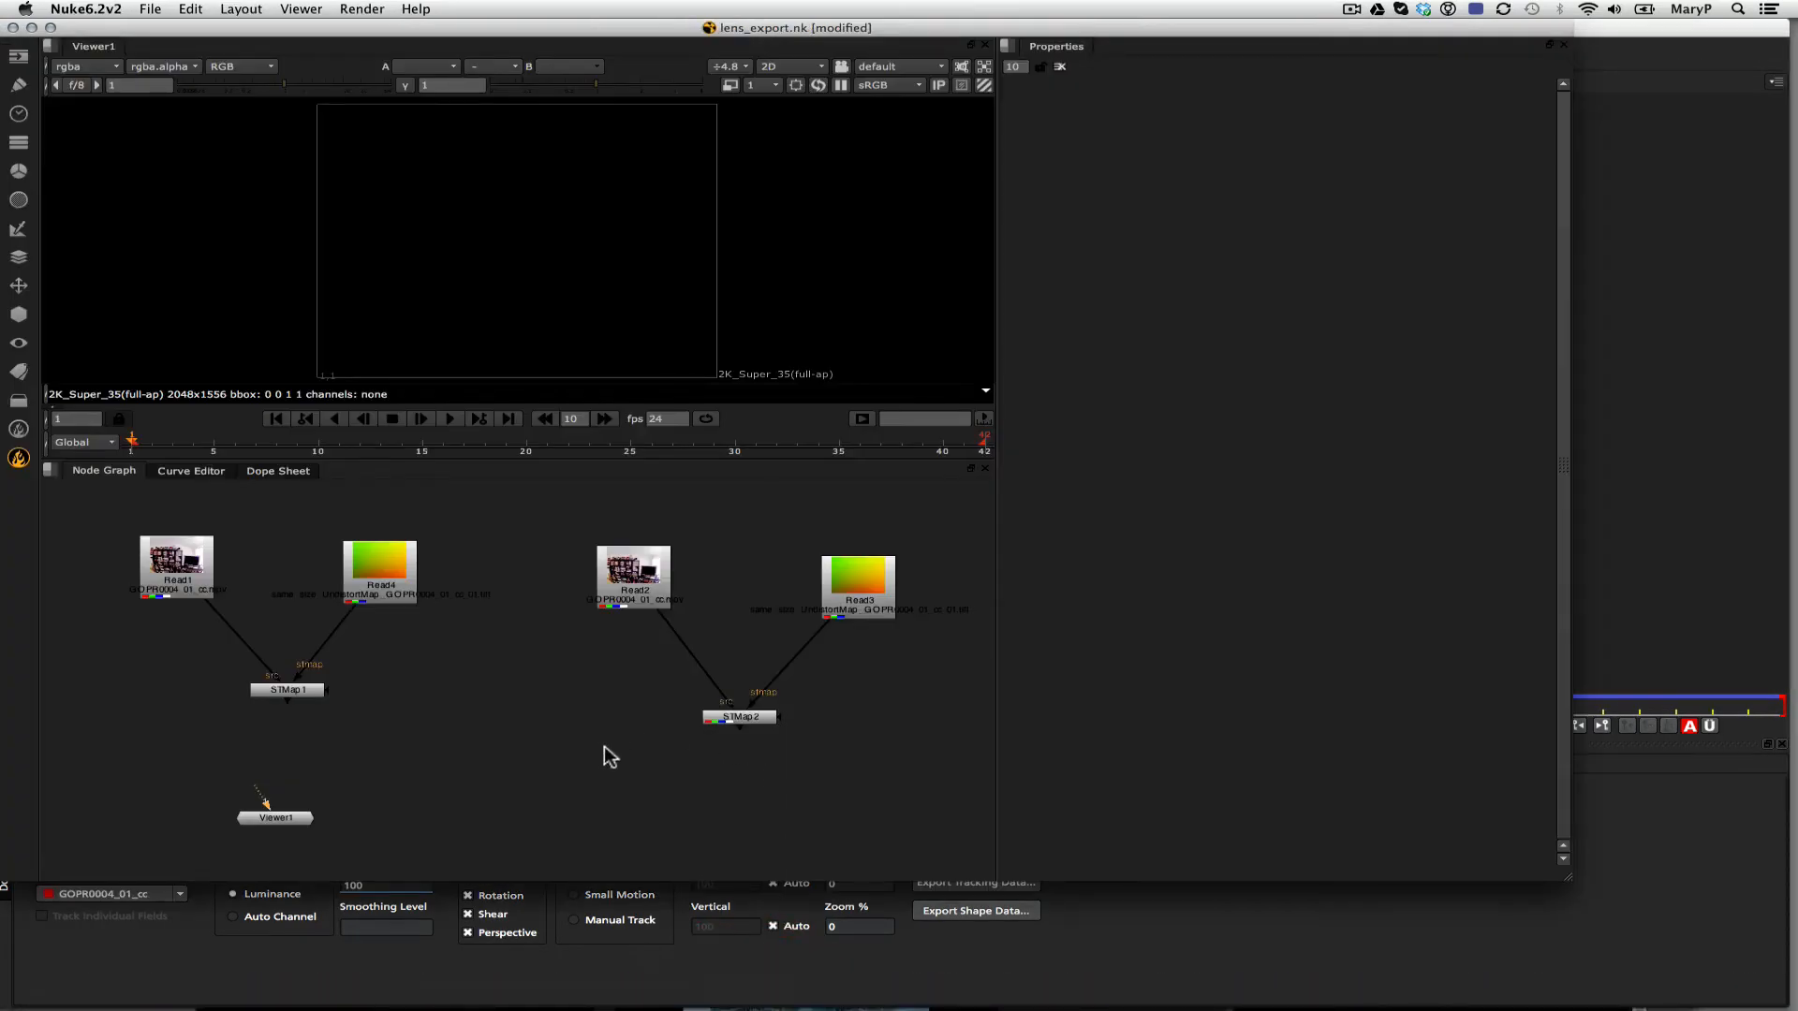
pyautogui.press('Tab')
pyautogui.write('read')
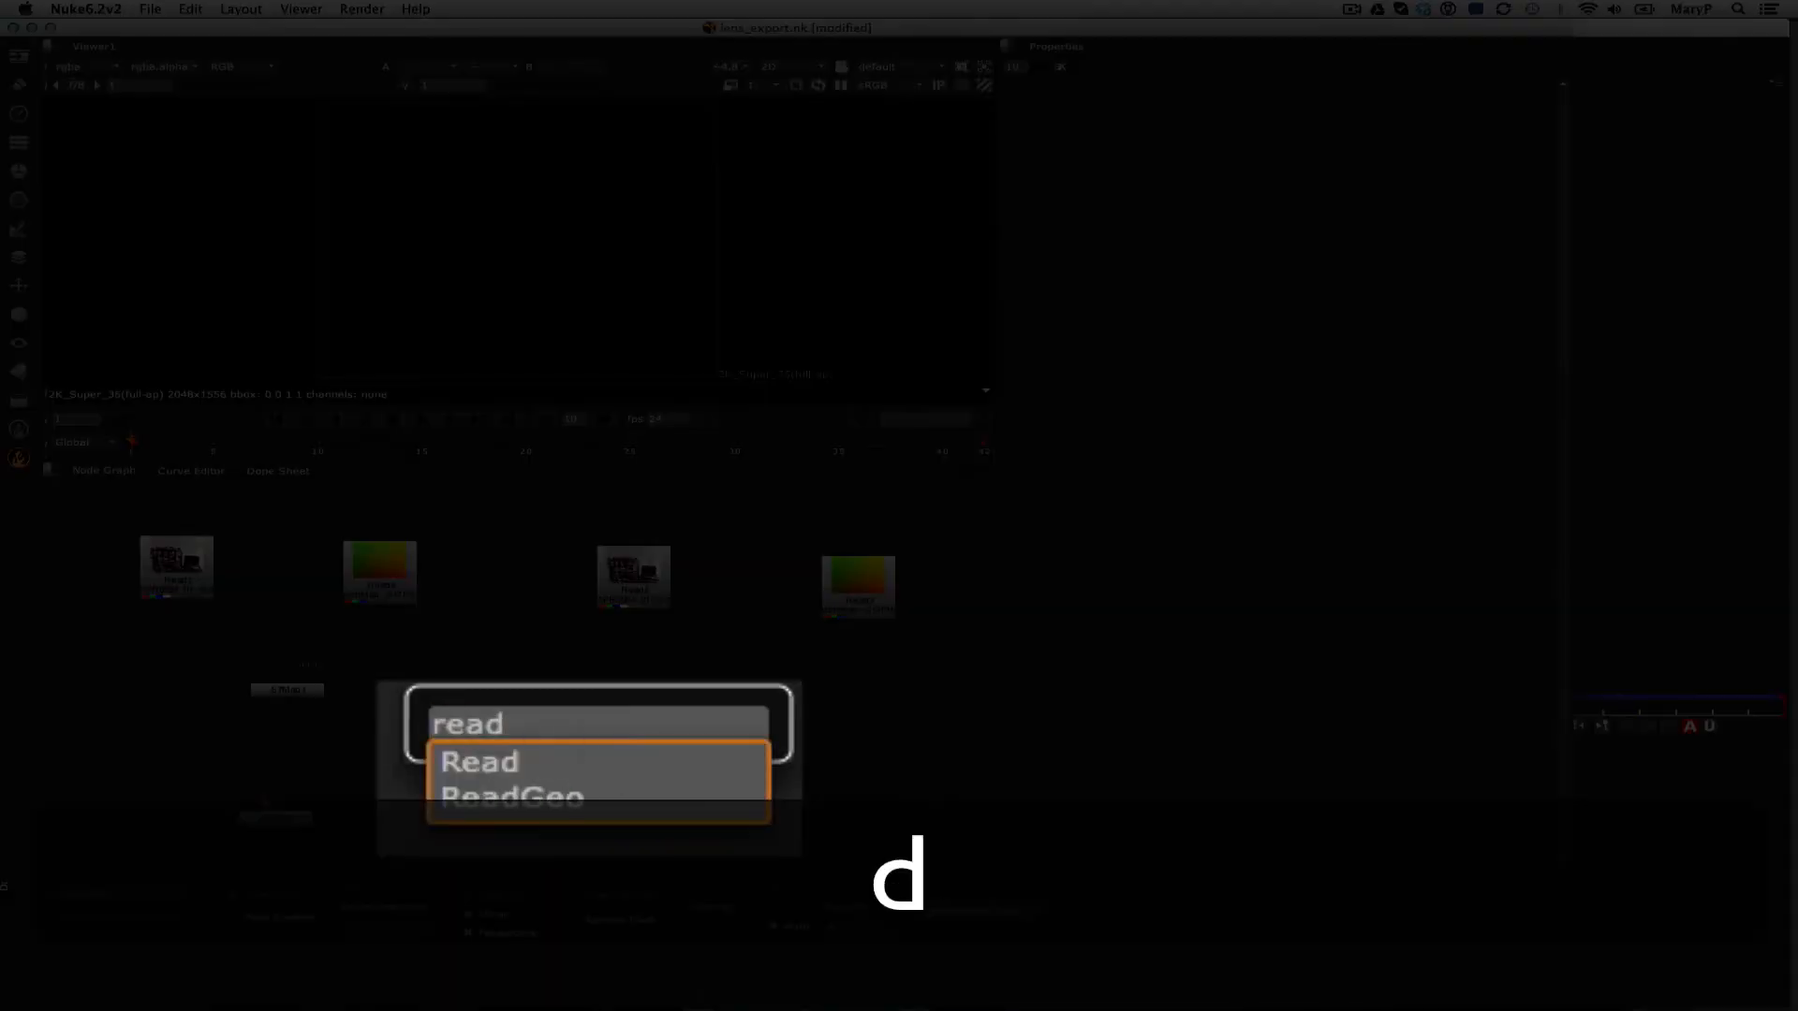
pyautogui.press('Return')
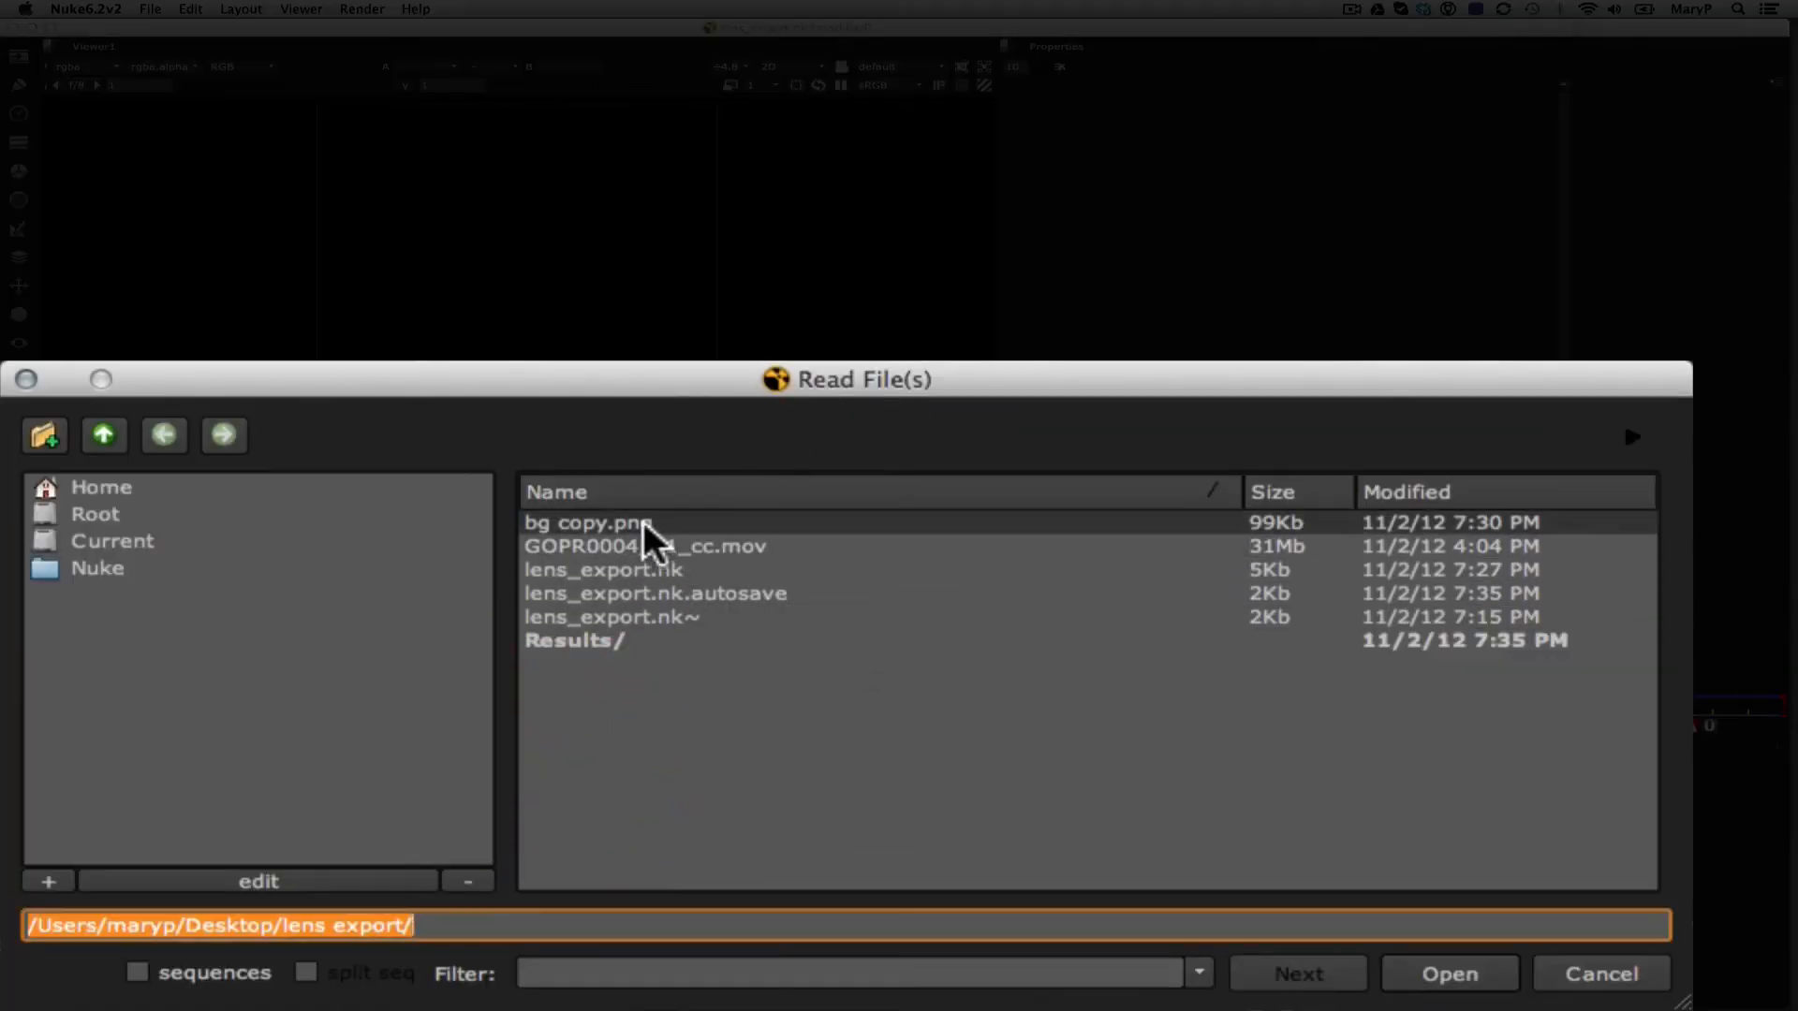
pyautogui.click(651, 523)
pyautogui.click(1448, 973)
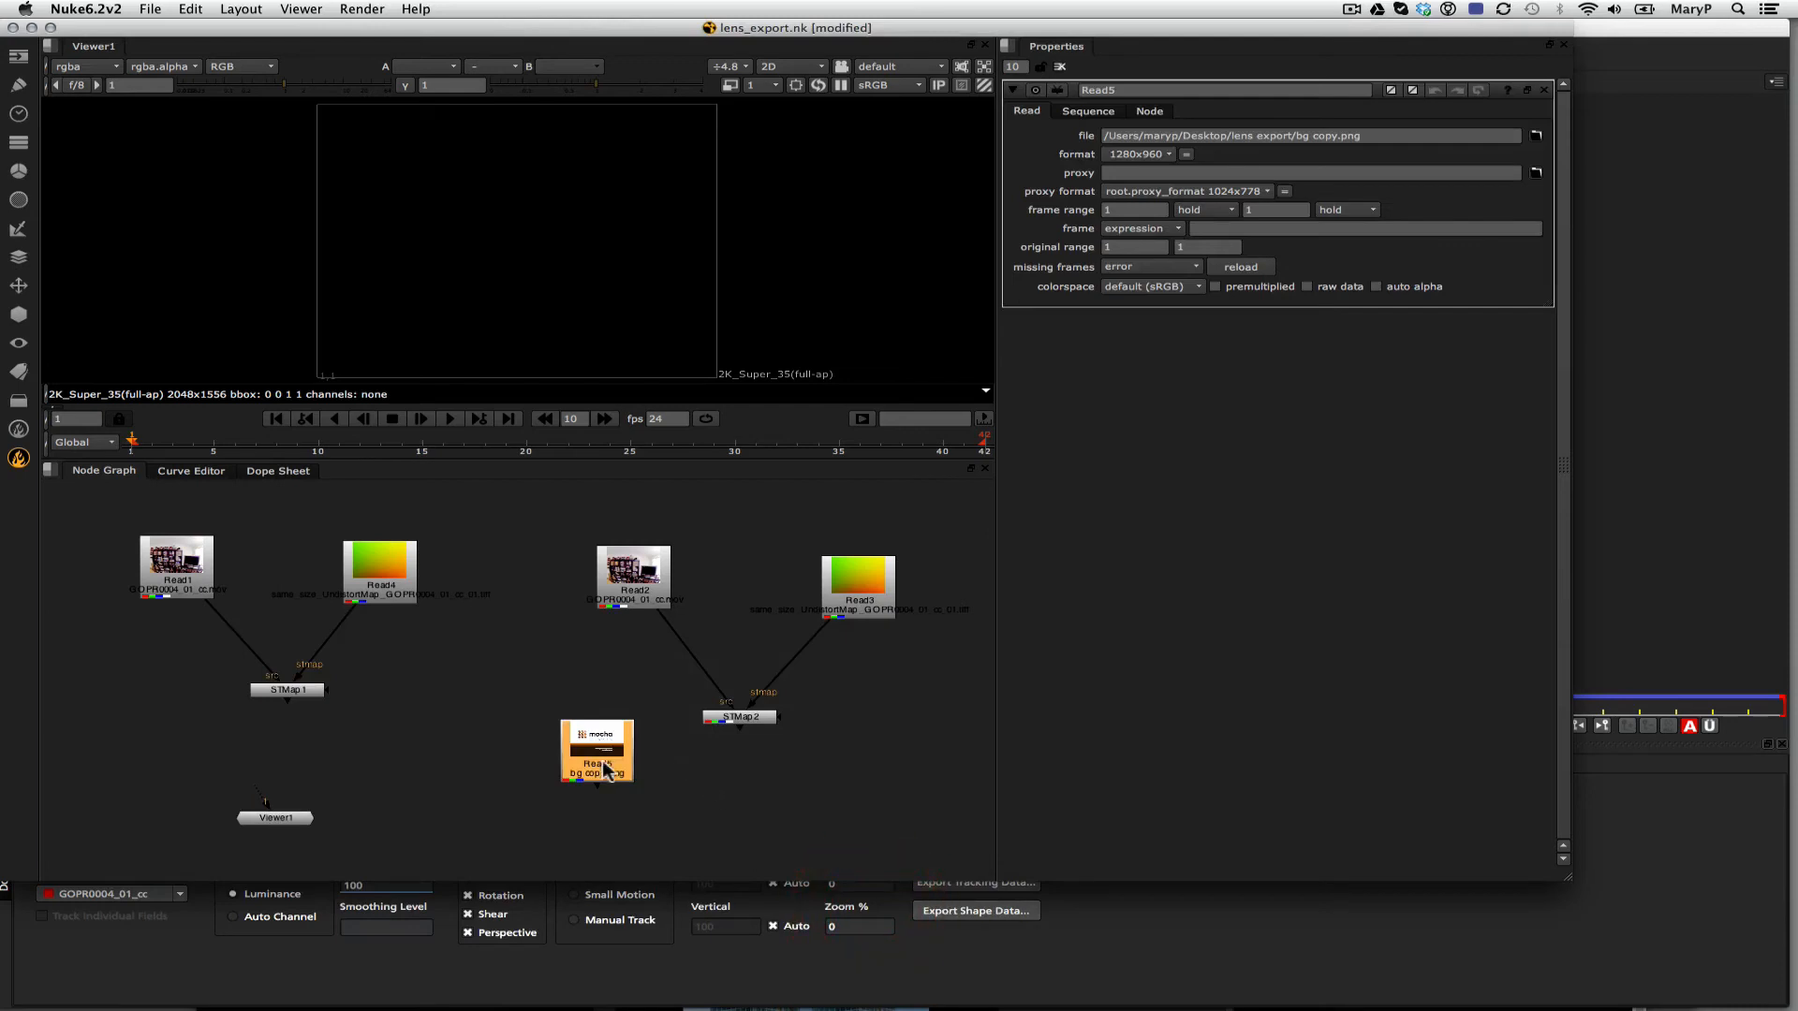
# Paste the copied tv corner pin data as a CornerPin2D node beneath the bg copy.png Read node.
pyautogui.click(590, 730)
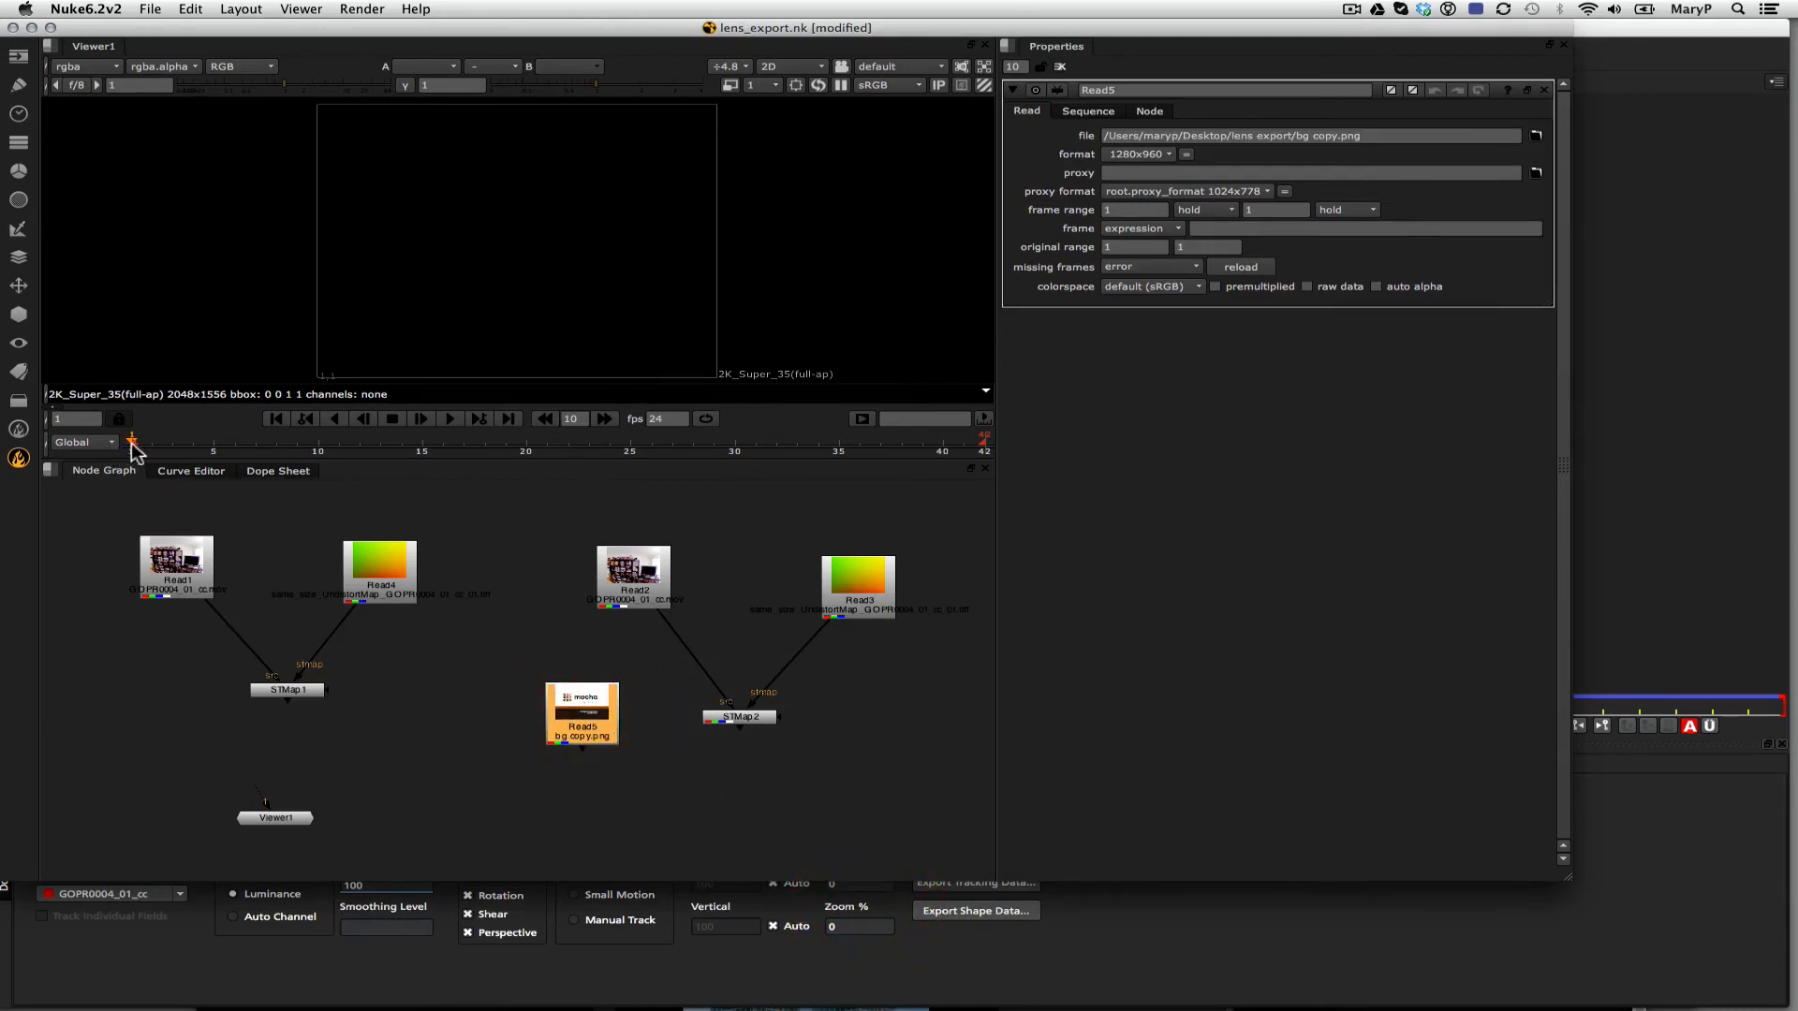
pyautogui.press('super+v')
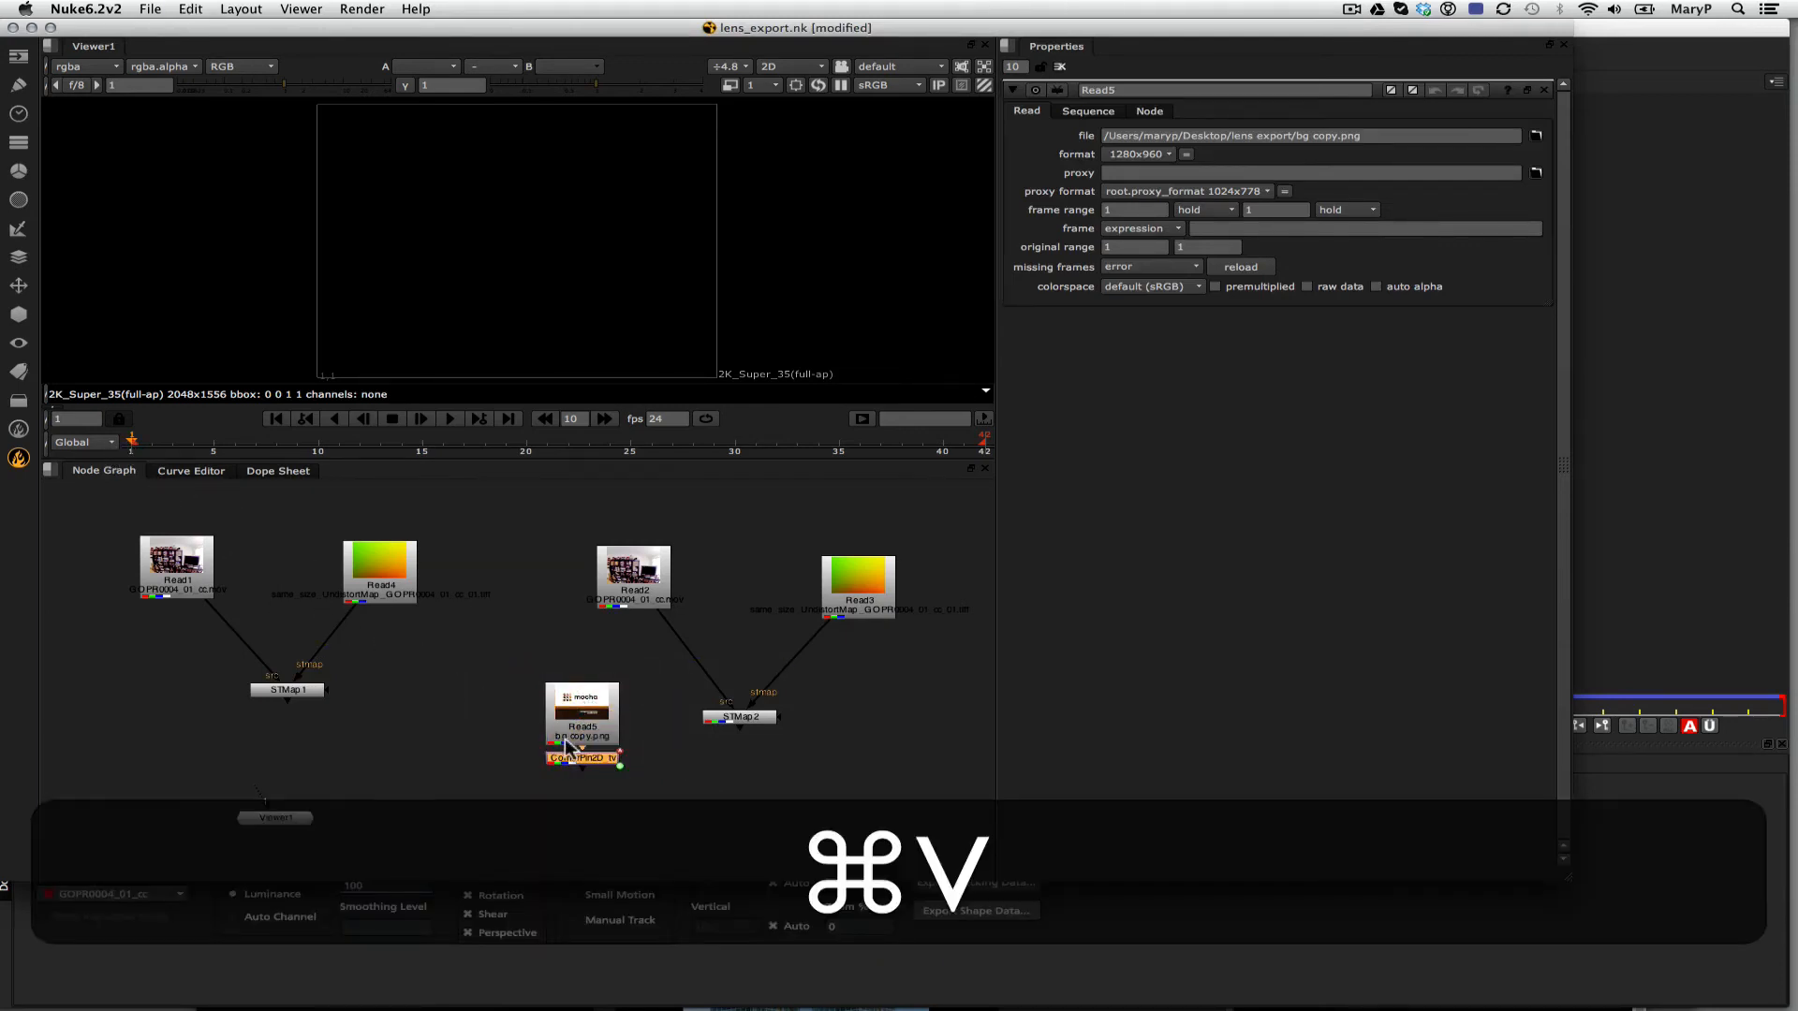
pyautogui.click(601, 766)
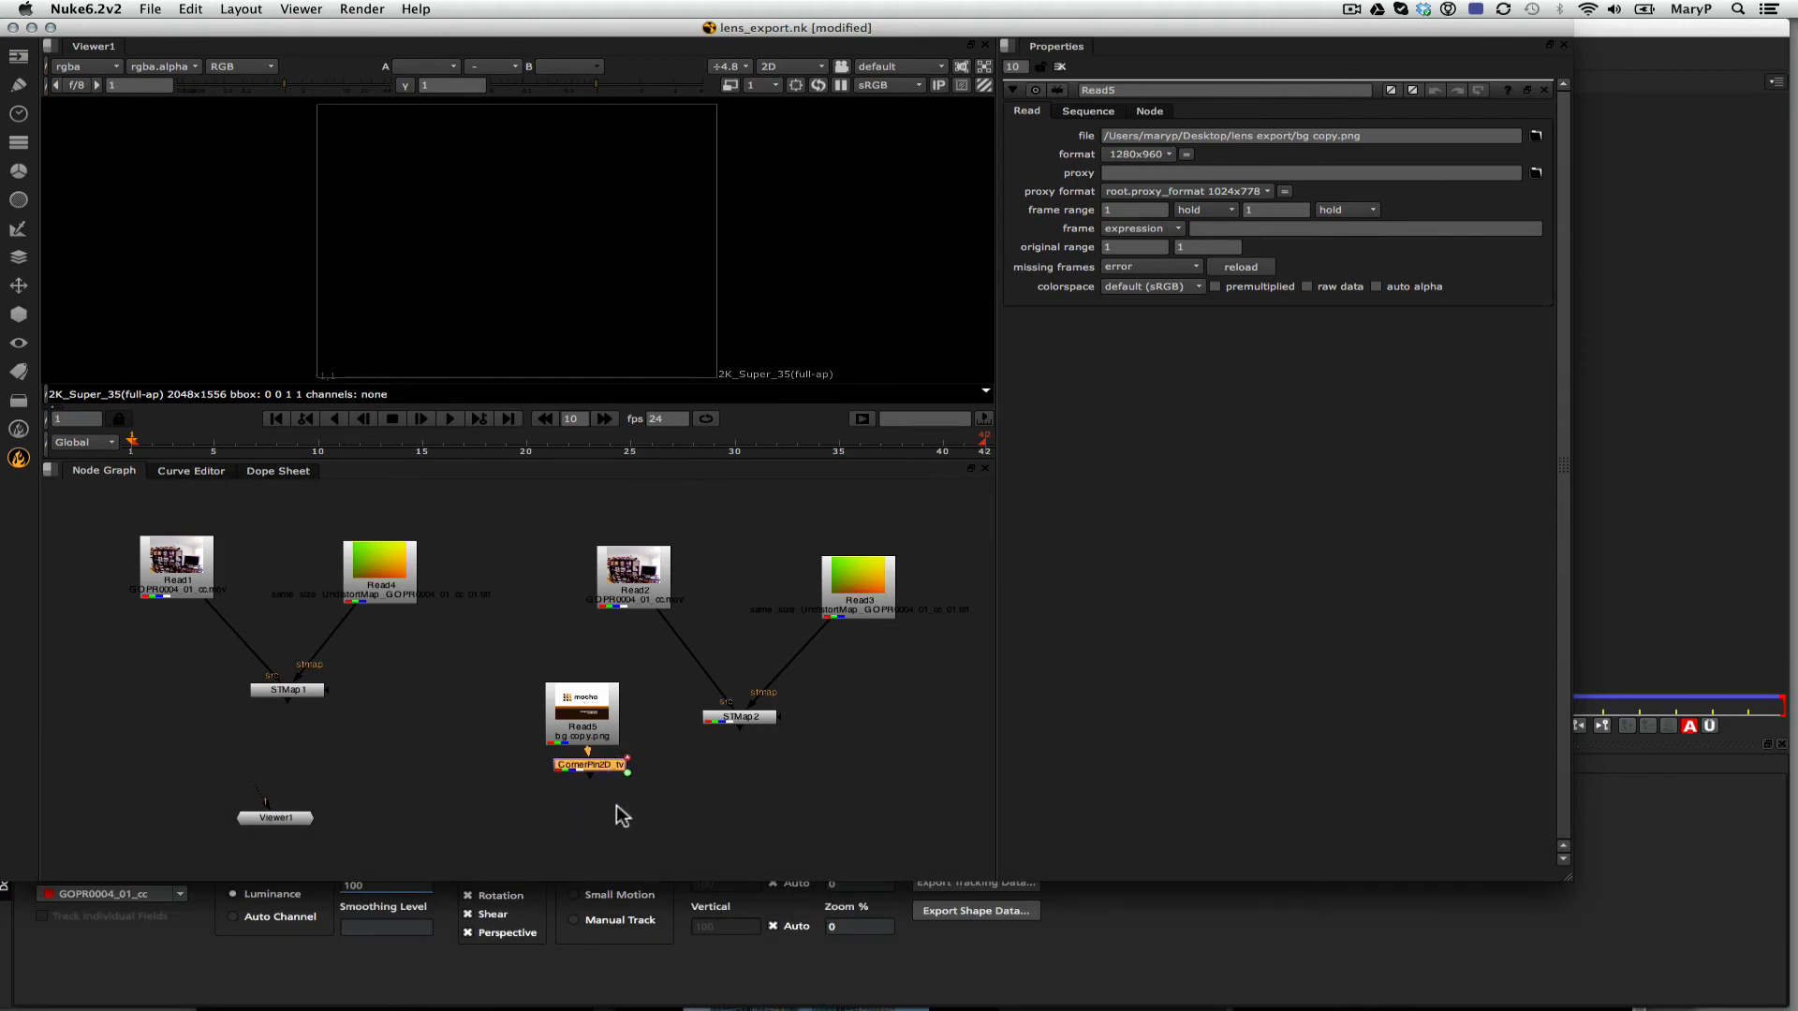
# Merge the corner-pinned image over the STMap2 output with a Merge node and show the result in the viewer.
pyautogui.press('Tab')
pyautogui.write('mer')
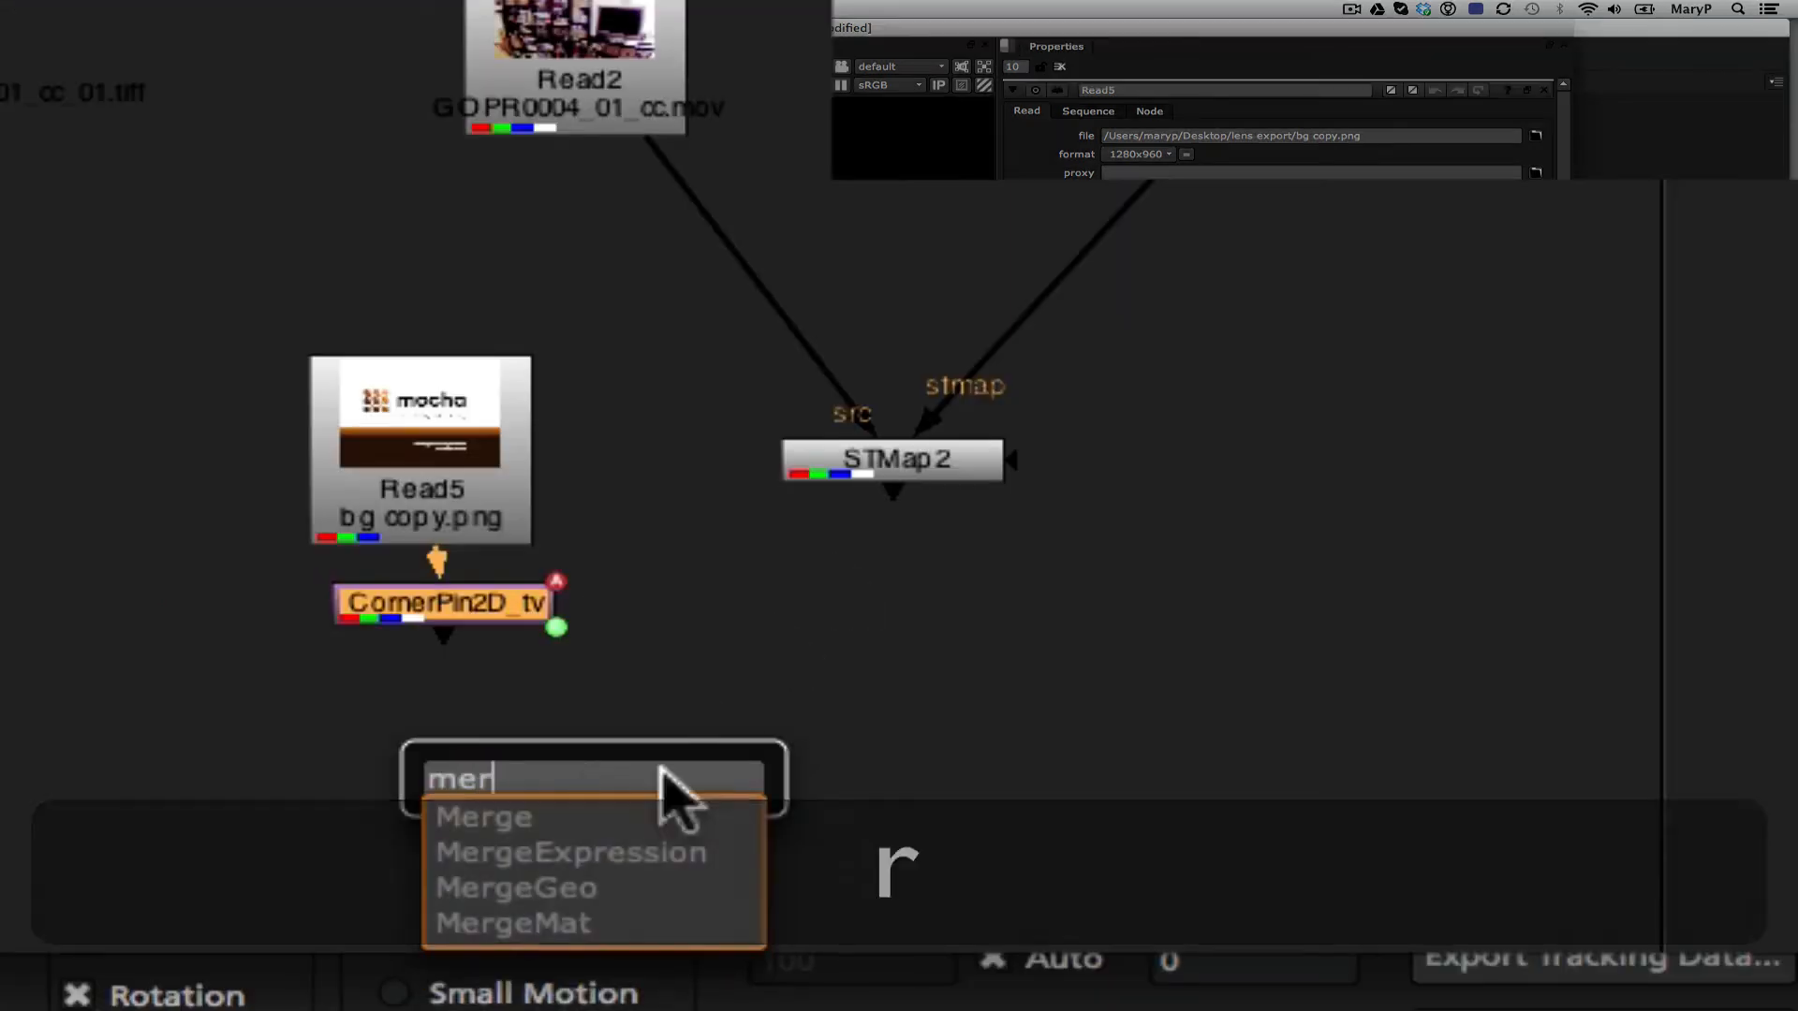
pyautogui.click(564, 821)
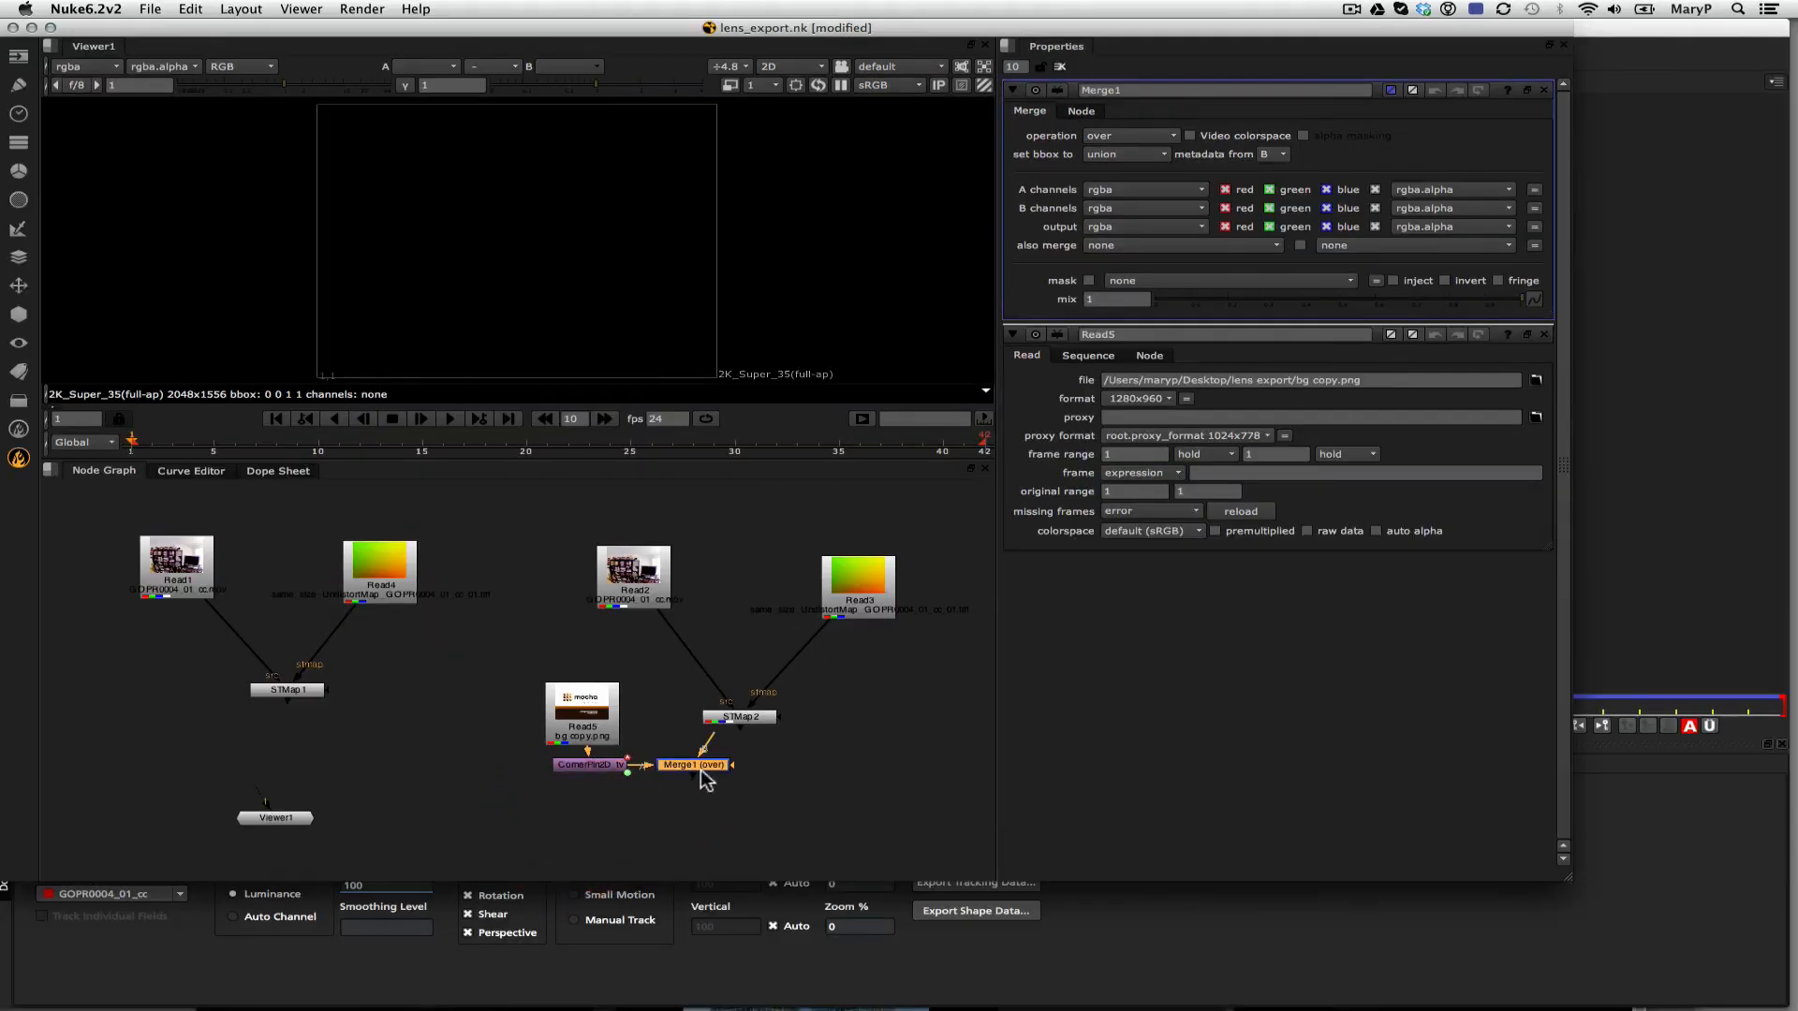
pyautogui.moveTo(701, 768); pyautogui.dragTo(730, 809)
pyautogui.moveTo(736, 718); pyautogui.dragTo(736, 713)
pyautogui.moveTo(730, 788); pyautogui.dragTo(739, 775)
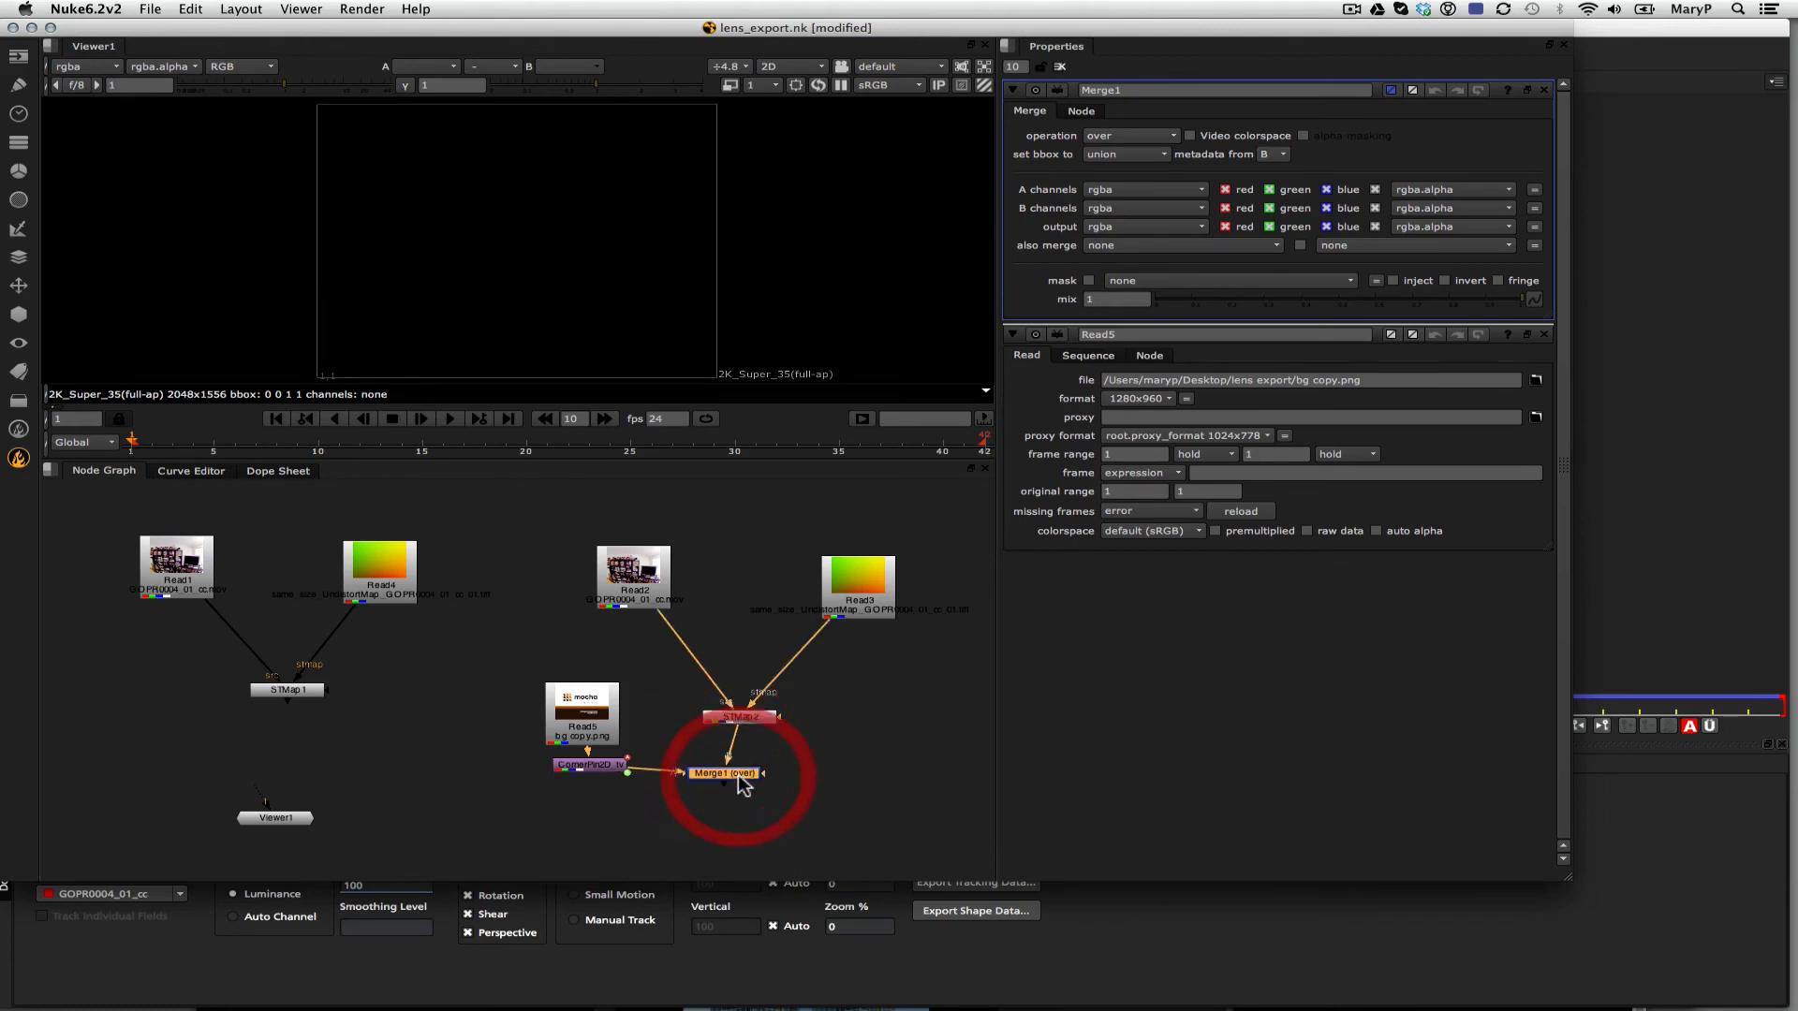
pyautogui.press('1')
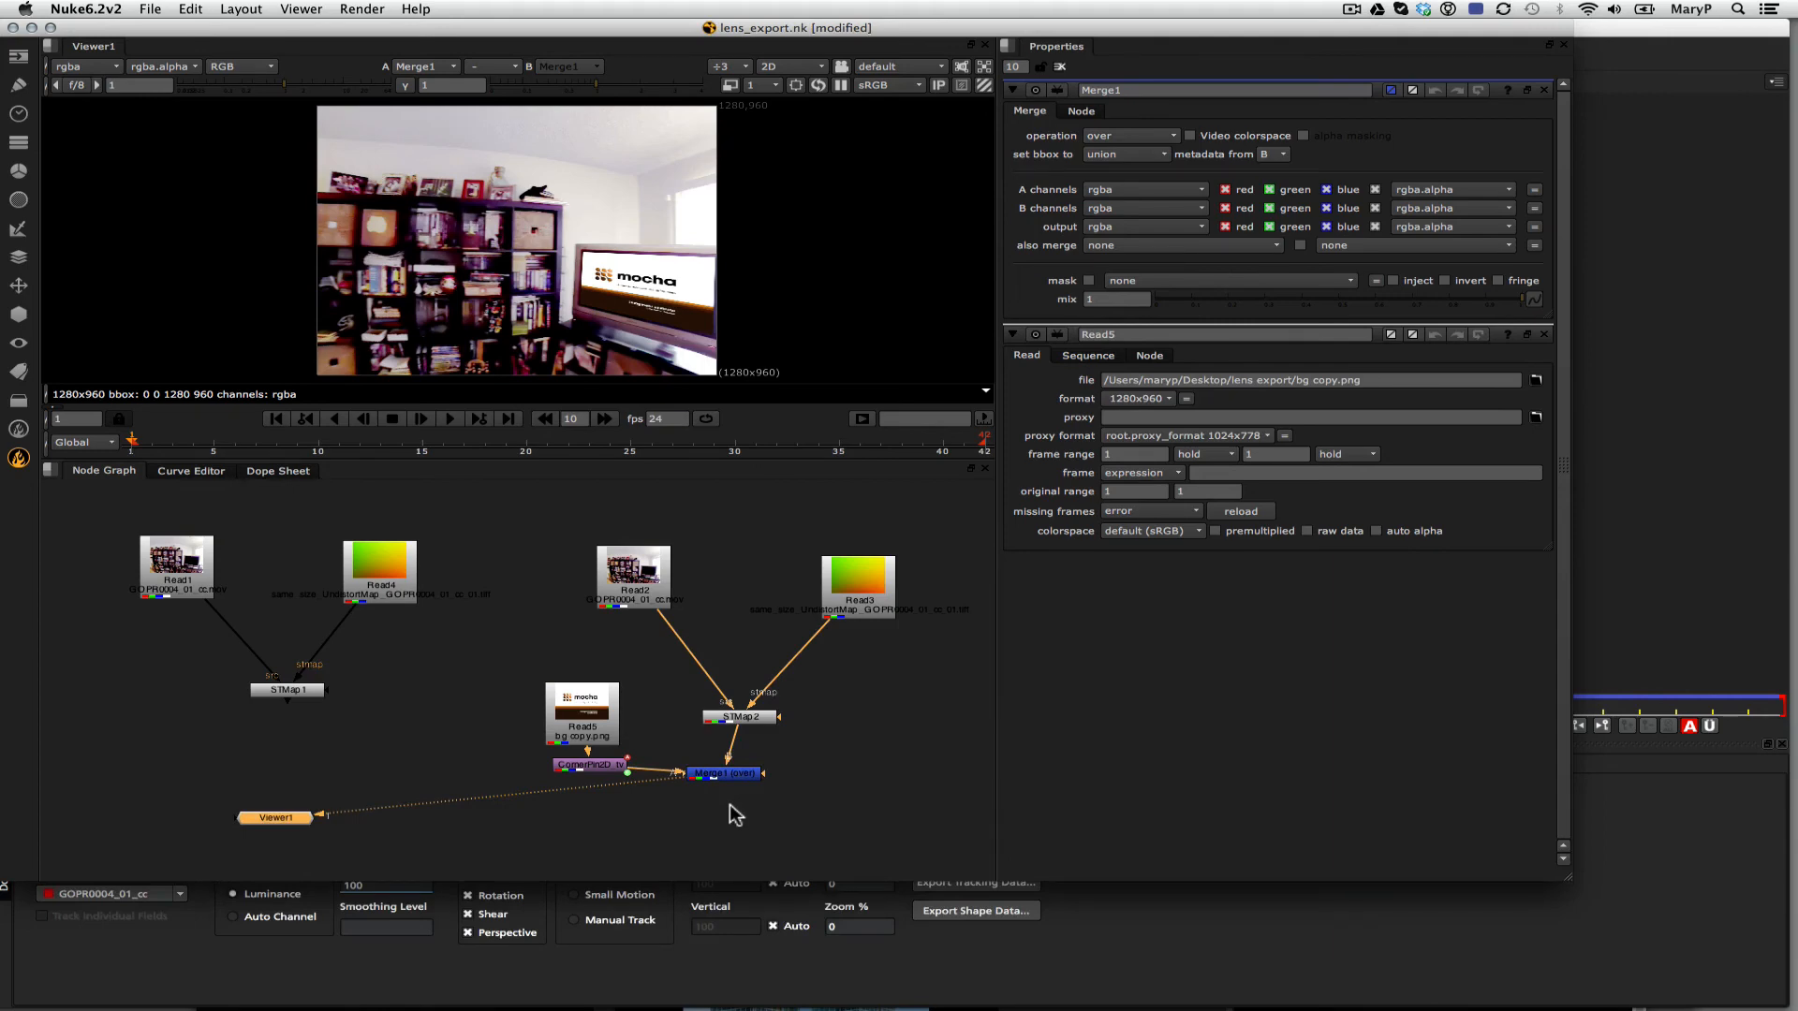
# Save the script, and play and scrub through the merged composite to check the insert on the television screen.
pyautogui.press('super+s')
pyautogui.click(443, 420)
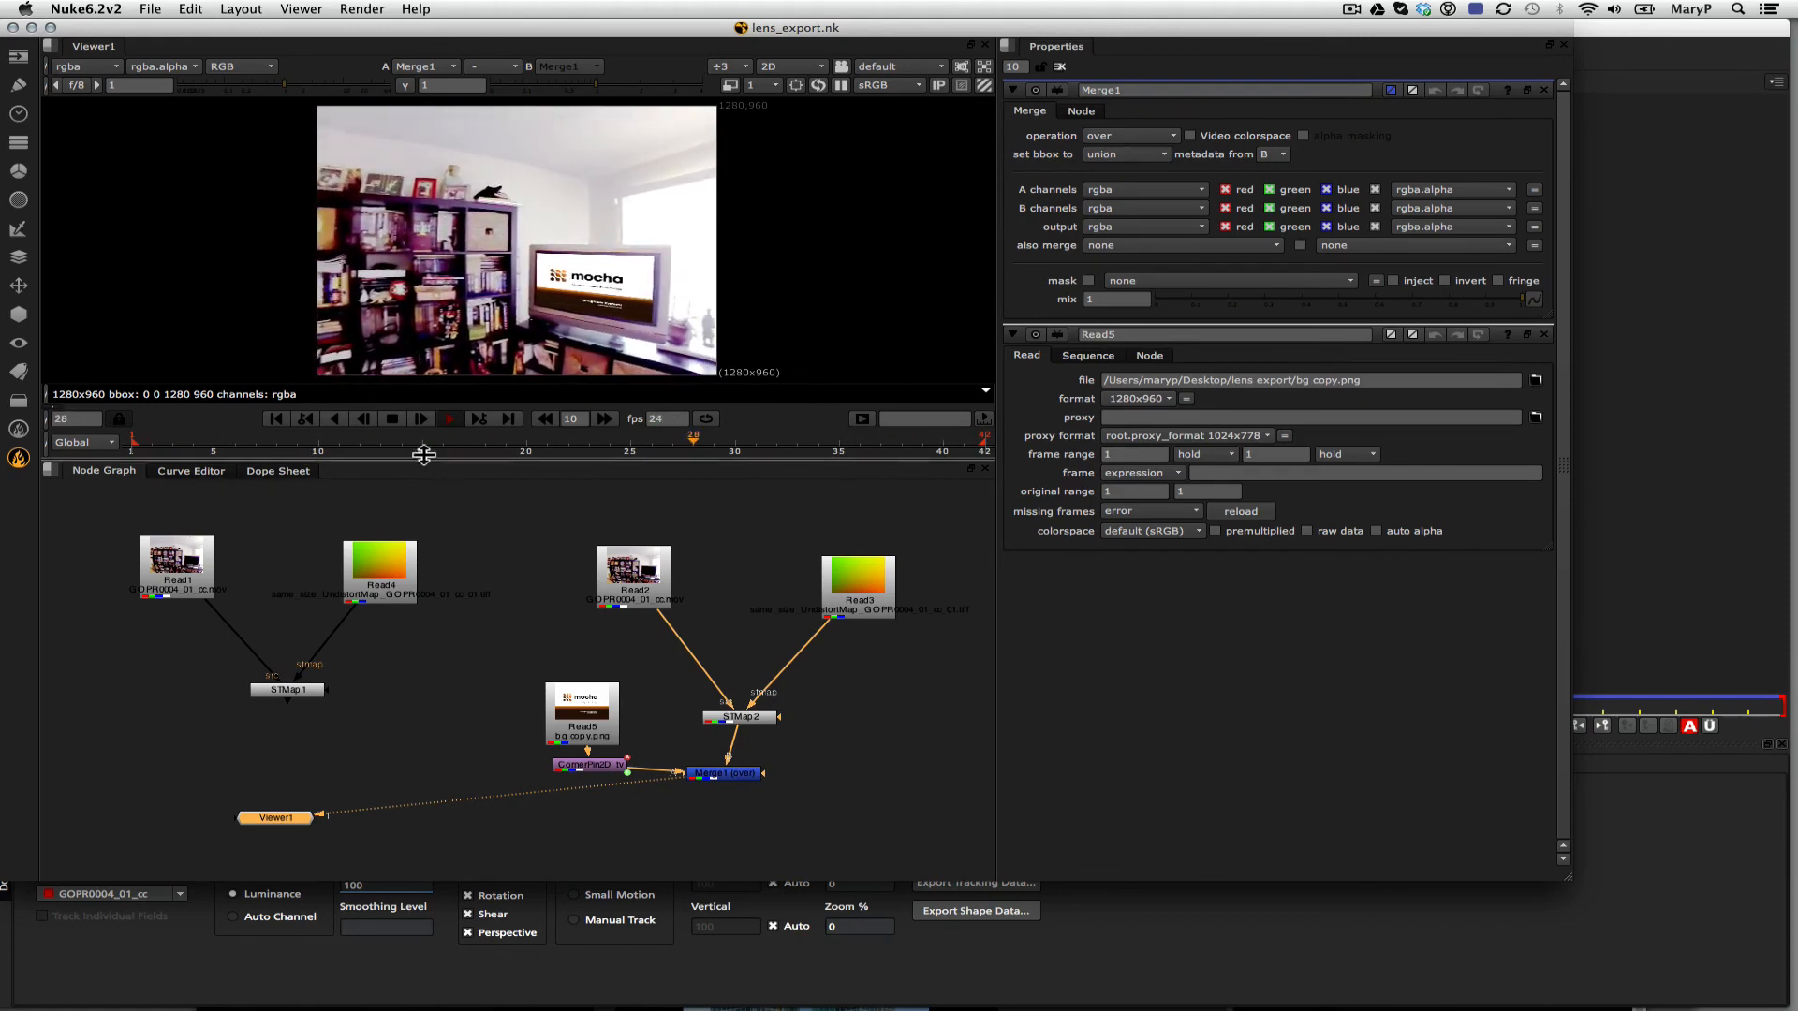
pyautogui.click(392, 419)
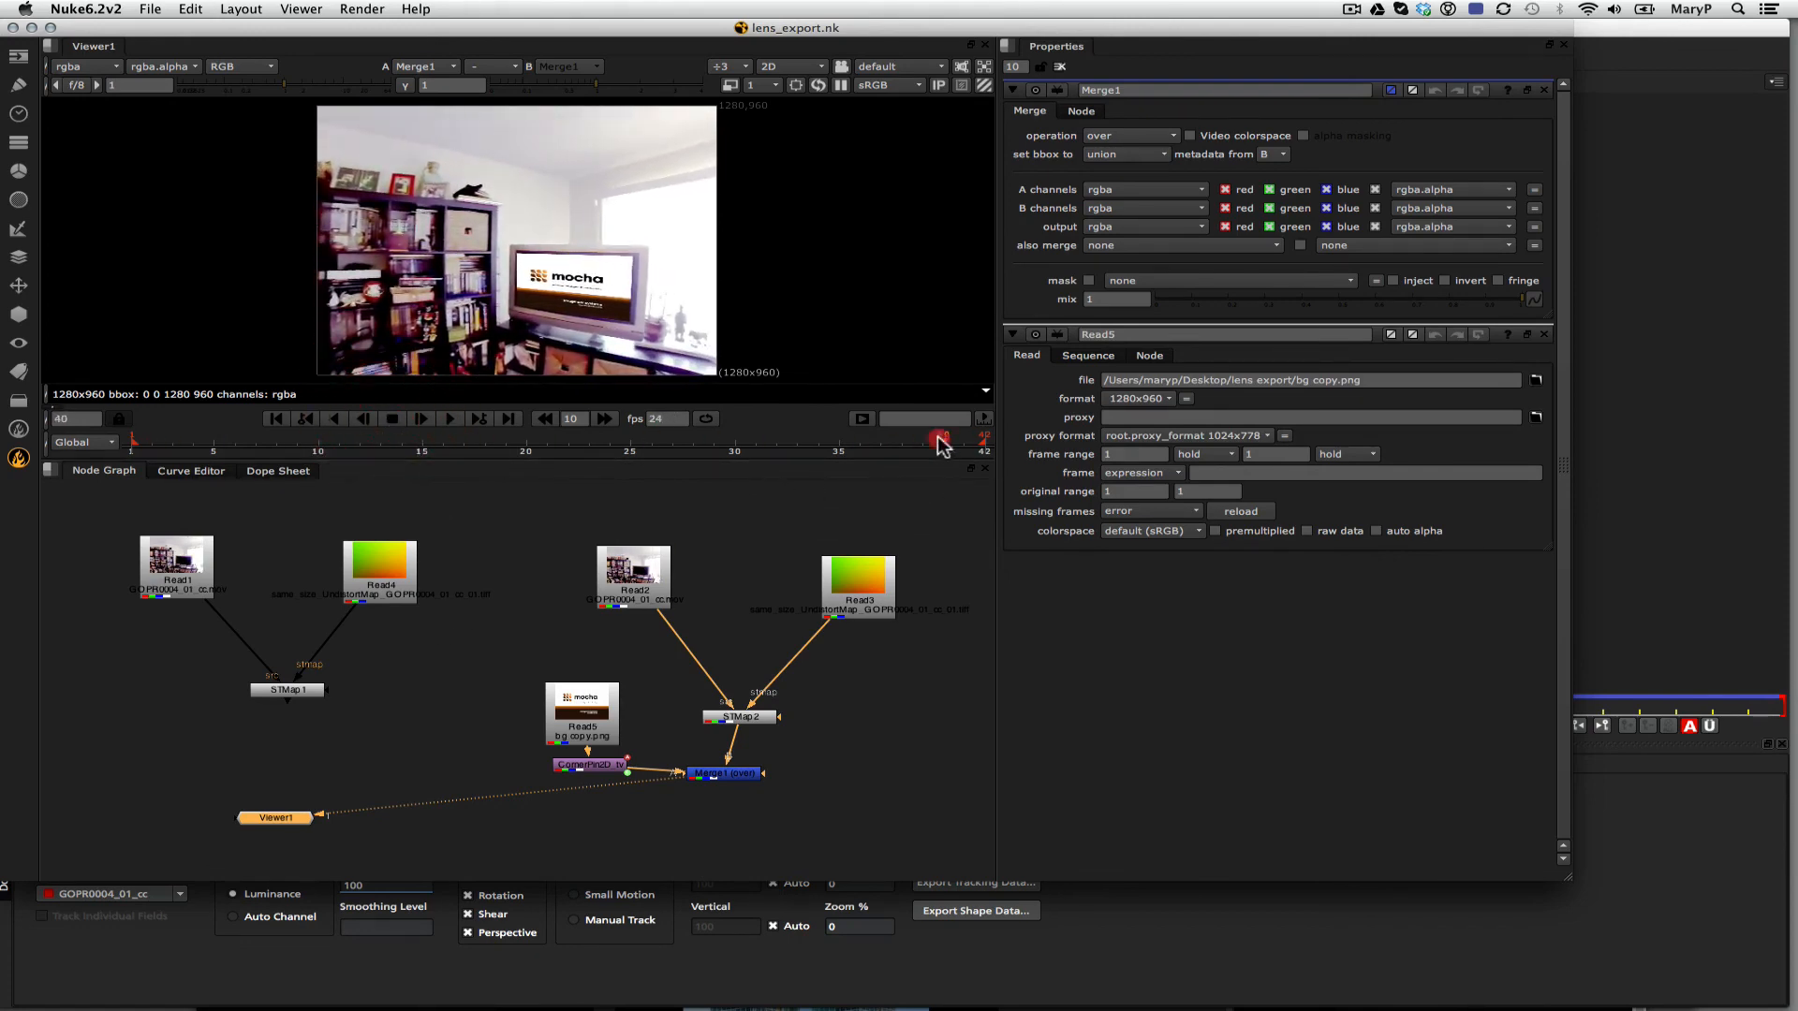
pyautogui.moveTo(941, 447); pyautogui.dragTo(54, 393)
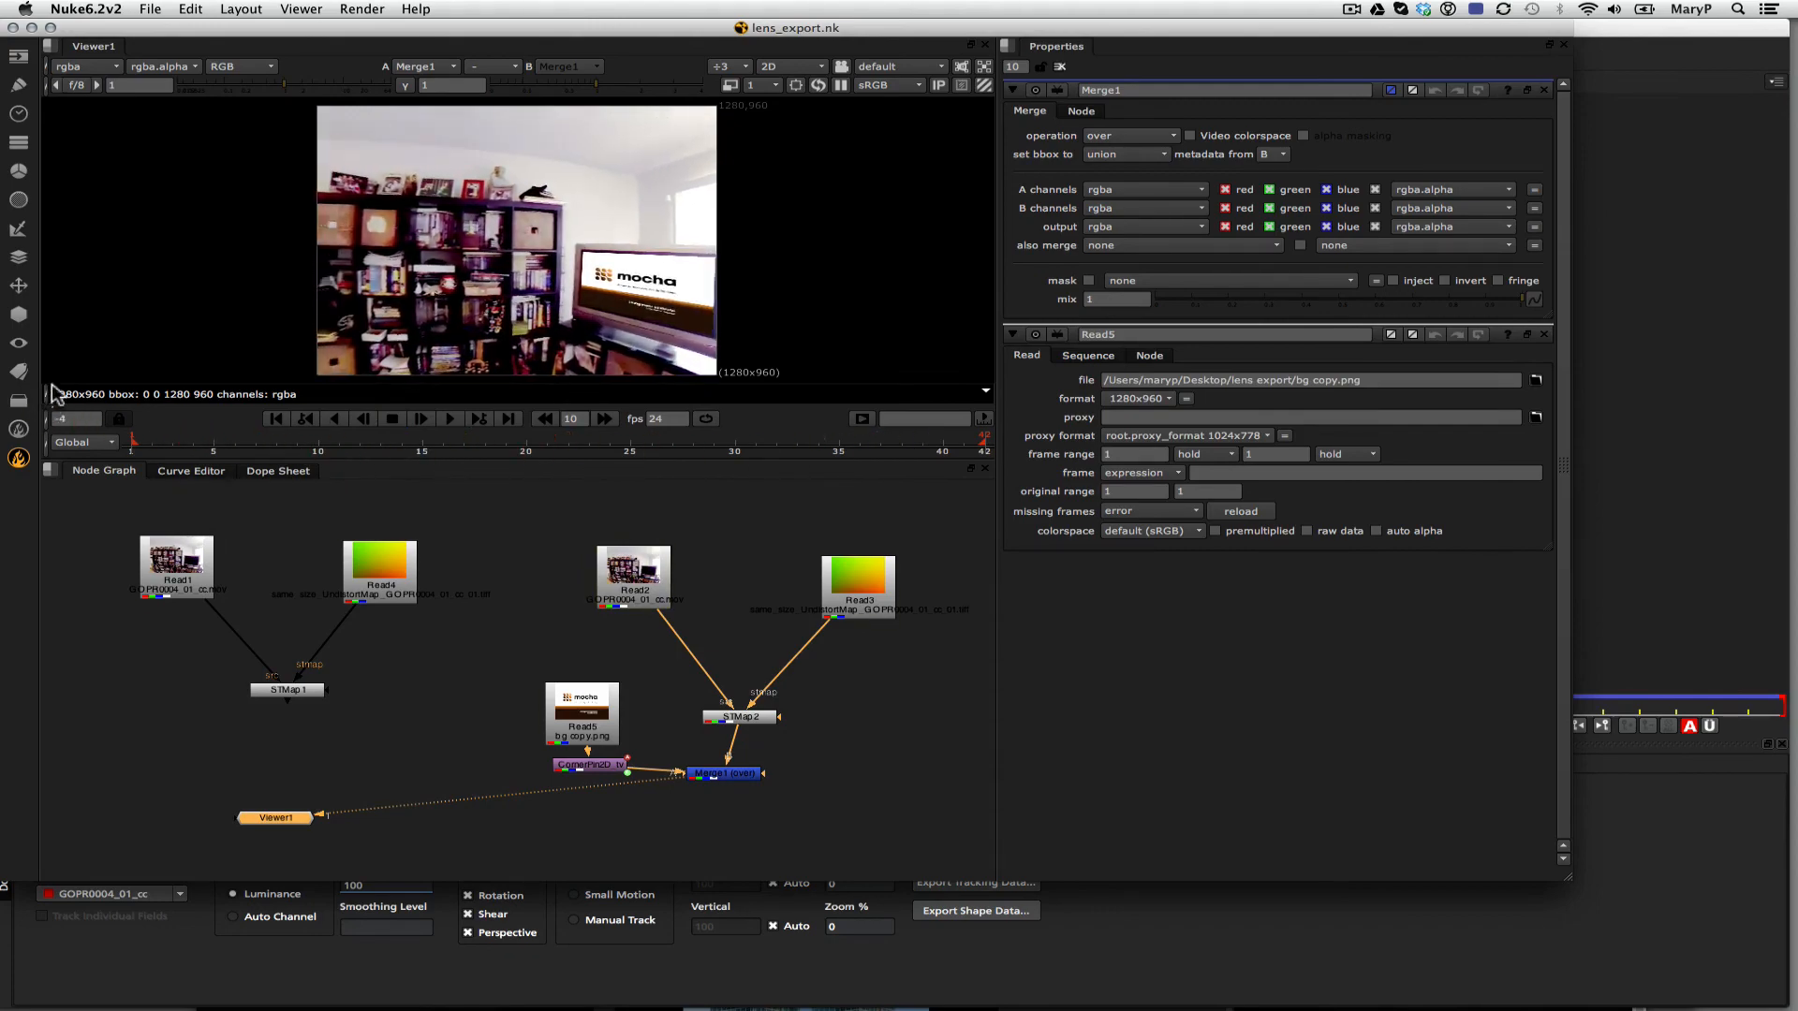